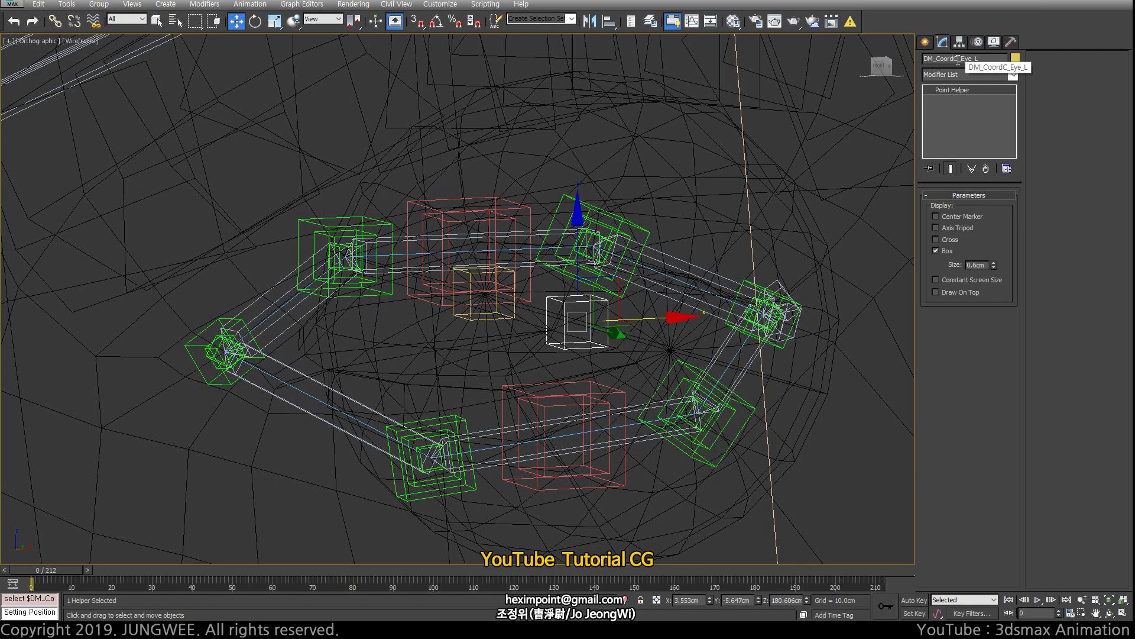
Step: Examine the DM_CoordC_Eye_L point helper and the surrounding left-eye controls from several angles
{"action": "left_click_drag", "start_coordinate": [958, 59], "coordinate": [953, 59]}
{"action": "middle_click_drag", "start_coordinate": [689, 255], "coordinate": [597, 308], "text": "alt"}
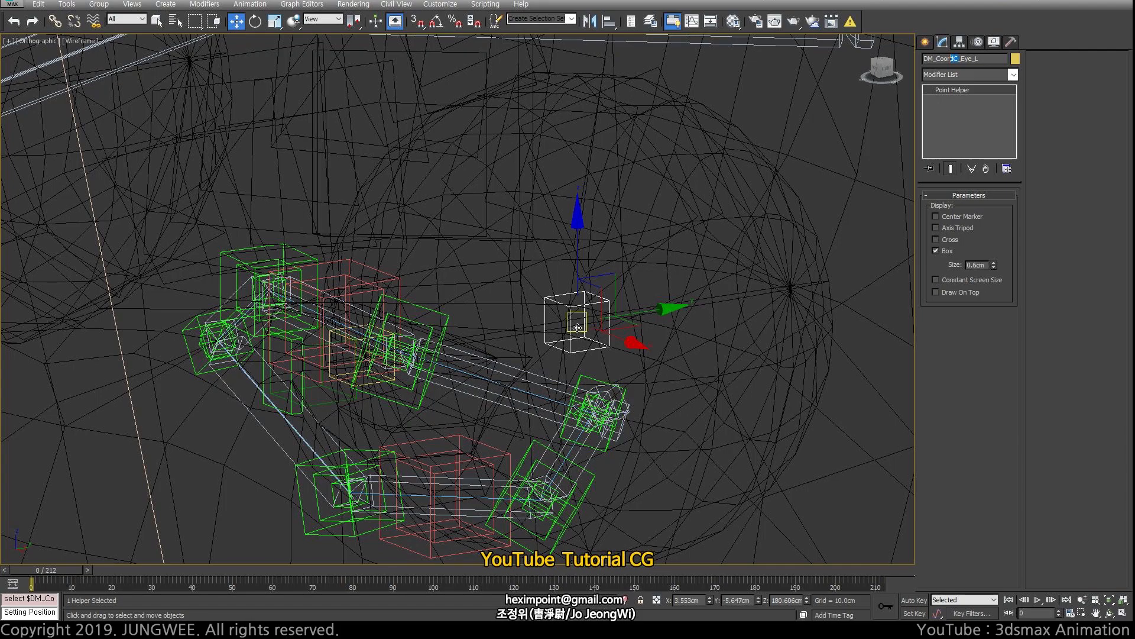
{"action": "middle_click_drag", "start_coordinate": [576, 324], "coordinate": [600, 301], "text": "alt"}
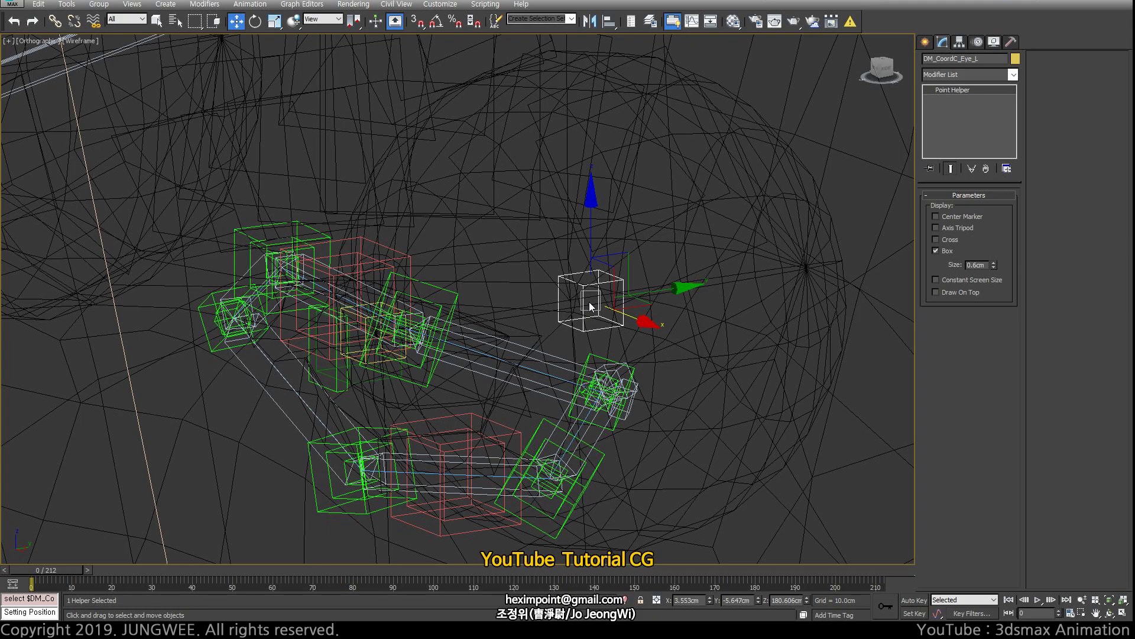
{"action": "middle_click_drag", "start_coordinate": [597, 304], "coordinate": [424, 407], "text": "alt"}
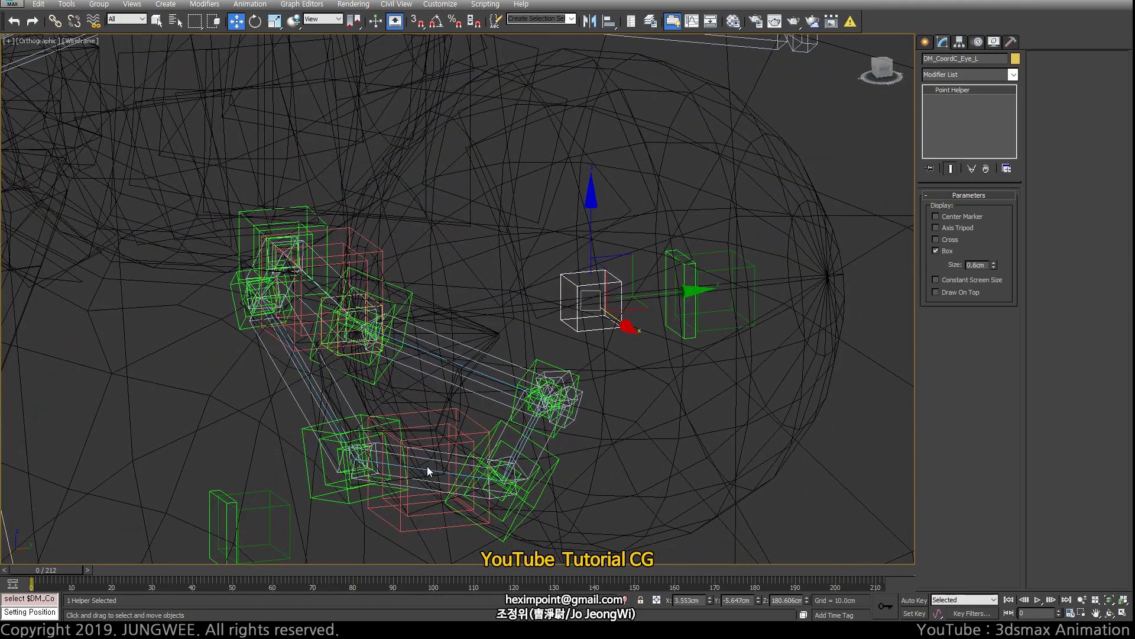
{"action": "middle_click_drag", "start_coordinate": [394, 449], "coordinate": [406, 301], "text": "alt"}
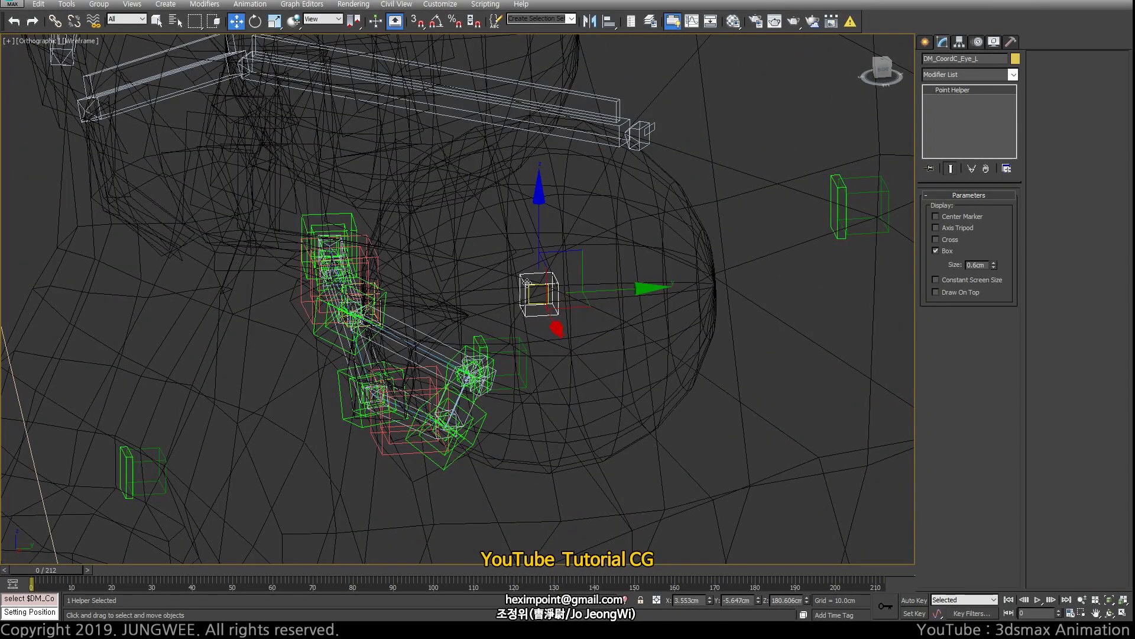
{"action": "middle_click_drag", "start_coordinate": [505, 293], "coordinate": [525, 285], "text": "alt"}
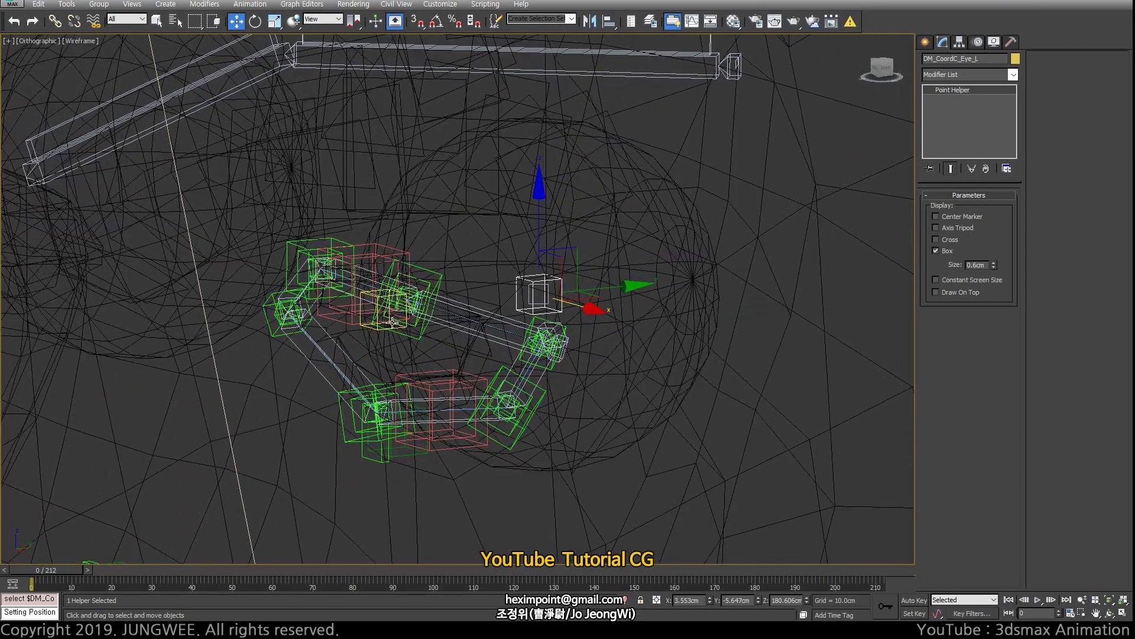
Step: Try moving the DM_CoordF_Eye_L helper about 0.61 cm in negative X and undo the move
{"action": "scroll", "coordinate": [400, 313], "scroll_direction": "up", "scroll_amount": 2}
{"action": "left_click", "coordinate": [368, 331]}
{"action": "middle_click_drag", "start_coordinate": [369, 331], "coordinate": [434, 317], "text": "alt"}
{"action": "left_click_drag", "start_coordinate": [435, 313], "coordinate": [345, 298]}
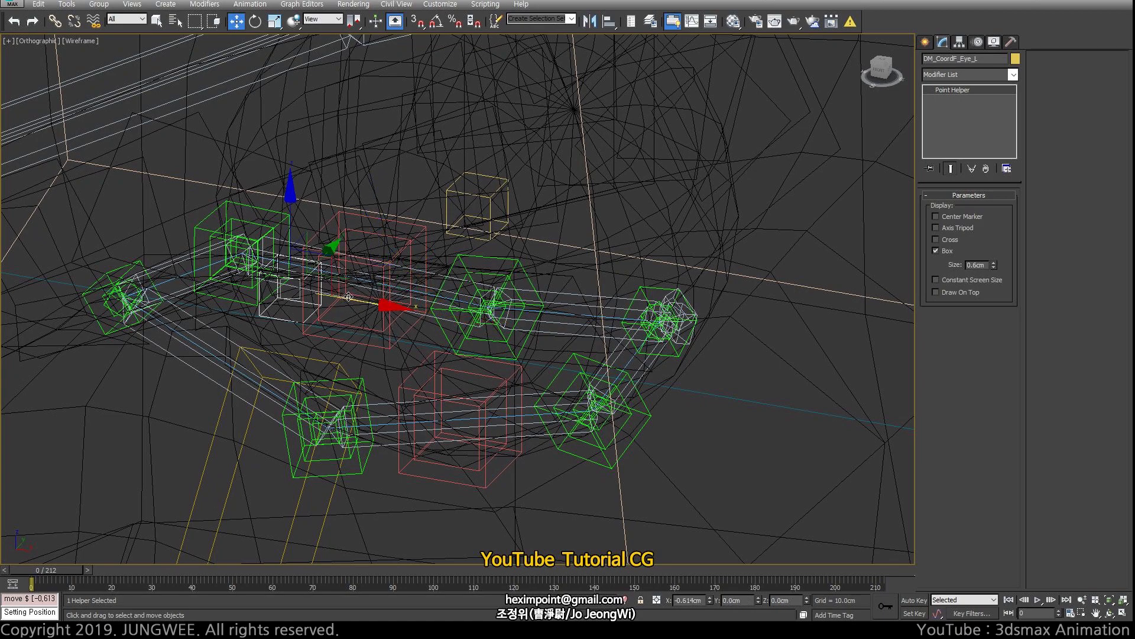
{"action": "key", "text": "ctrl+z"}
Step: Examine where the DM_CoordF_Eye_L helper sits relative to the whole head and the left eye, in wireframe and shaded display
{"action": "scroll", "coordinate": [409, 278], "scroll_direction": "down", "scroll_amount": 3}
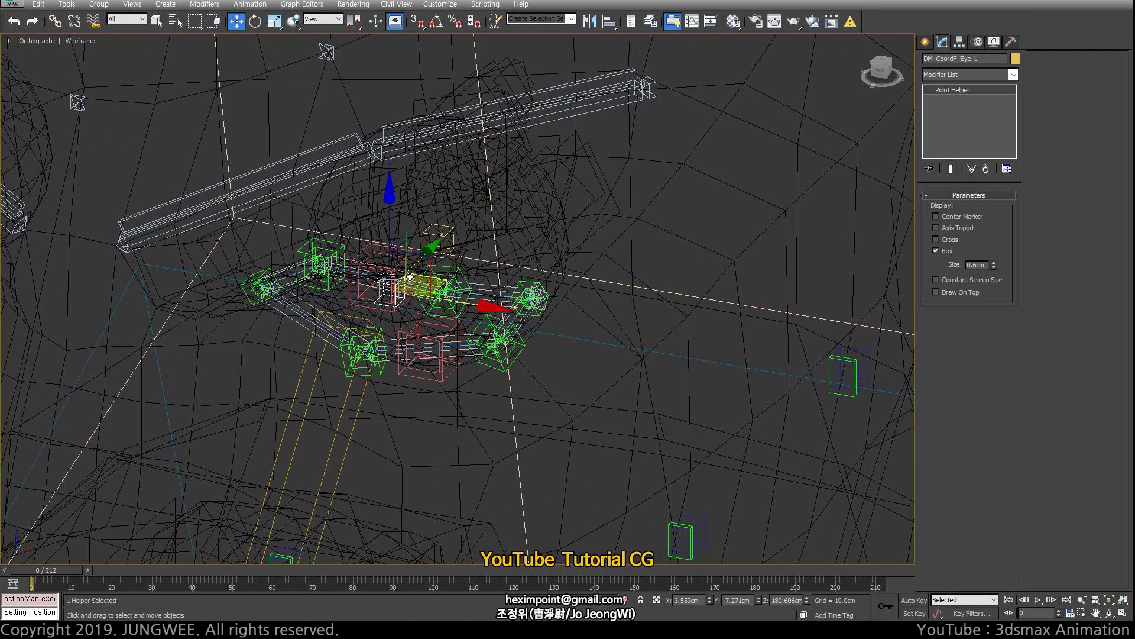
{"action": "scroll", "coordinate": [415, 275], "scroll_direction": "down", "scroll_amount": 5}
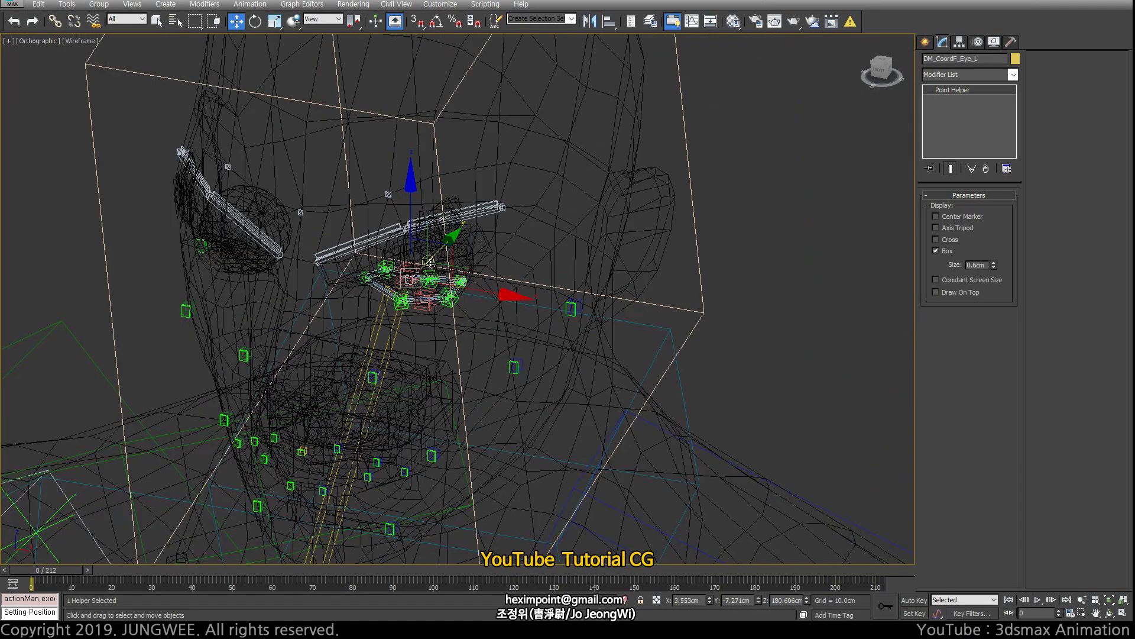
{"action": "scroll", "coordinate": [424, 266], "scroll_direction": "up", "scroll_amount": 5}
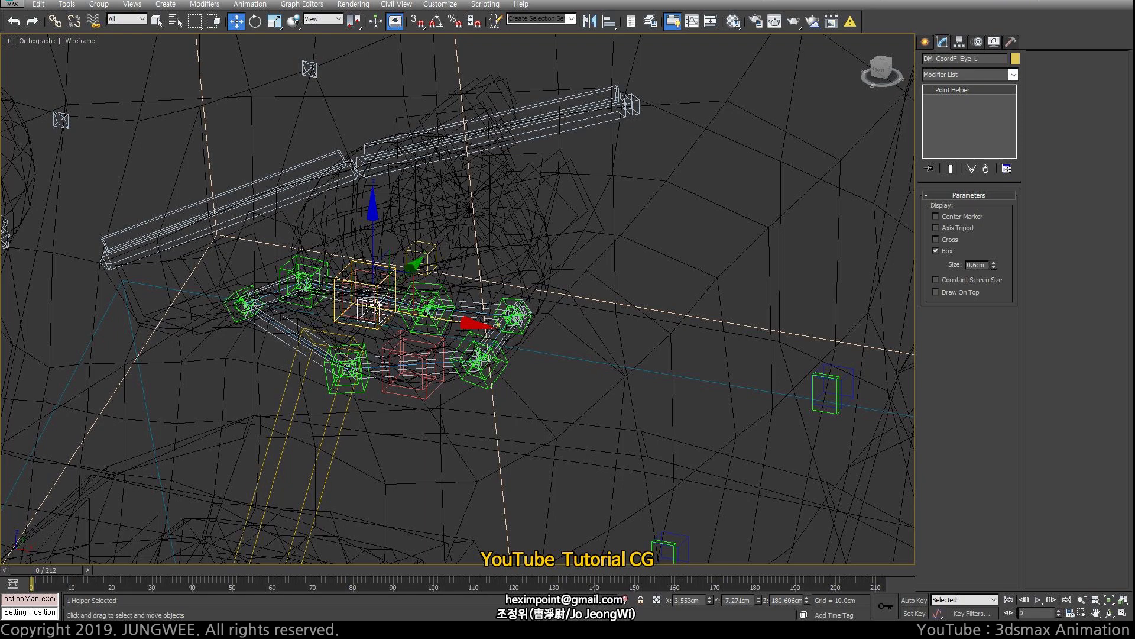
{"action": "scroll", "coordinate": [429, 247], "scroll_direction": "down", "scroll_amount": 5}
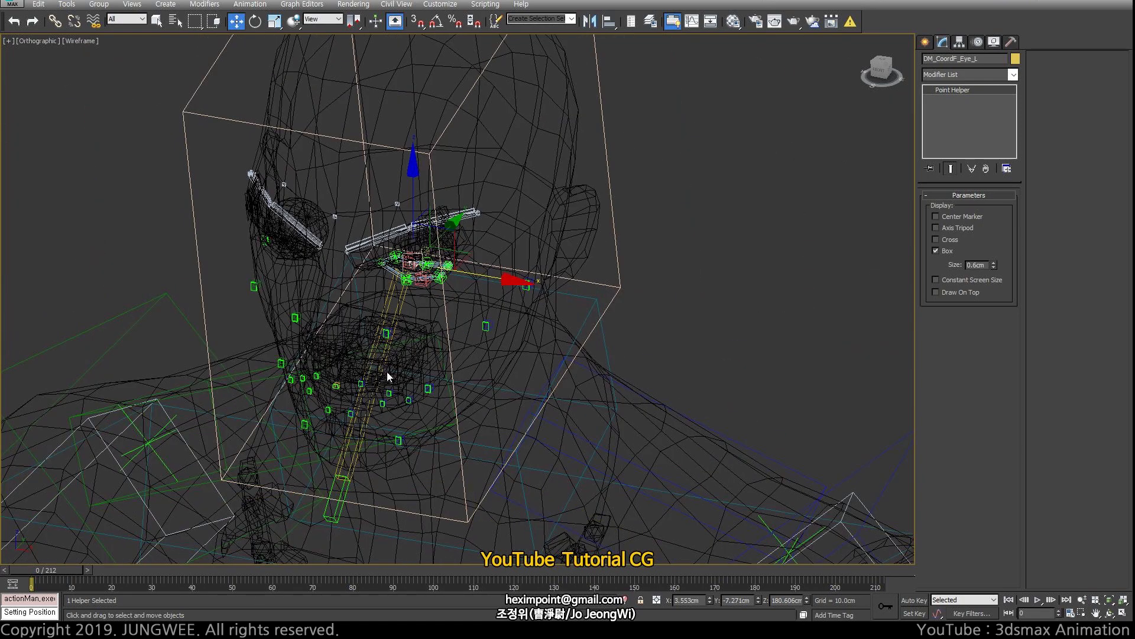
{"action": "scroll", "coordinate": [274, 473], "scroll_direction": "down", "scroll_amount": 2}
{"action": "middle_click_drag", "start_coordinate": [274, 472], "coordinate": [267, 471], "text": "alt"}
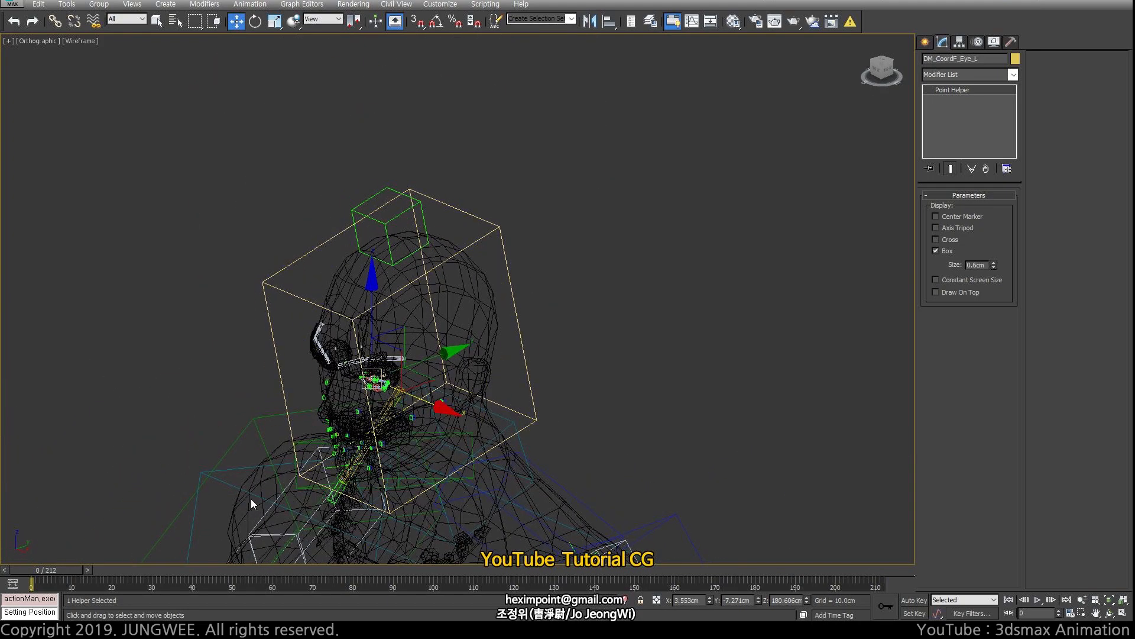
{"action": "scroll", "coordinate": [374, 382], "scroll_direction": "up", "scroll_amount": 8}
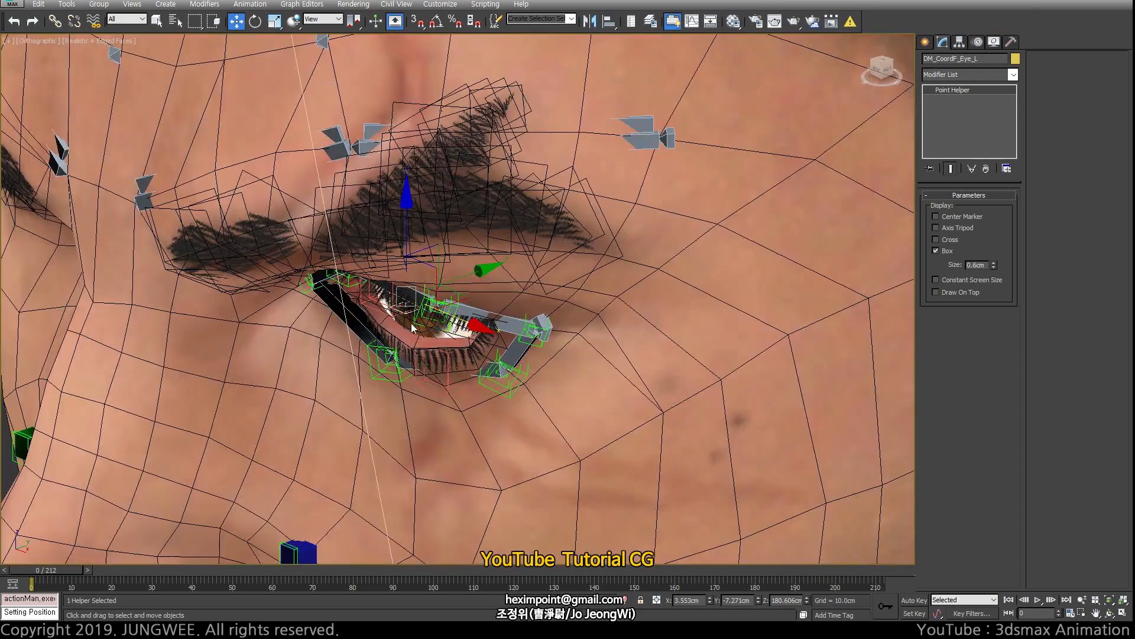
{"action": "scroll", "coordinate": [416, 320], "scroll_direction": "up", "scroll_amount": 2}
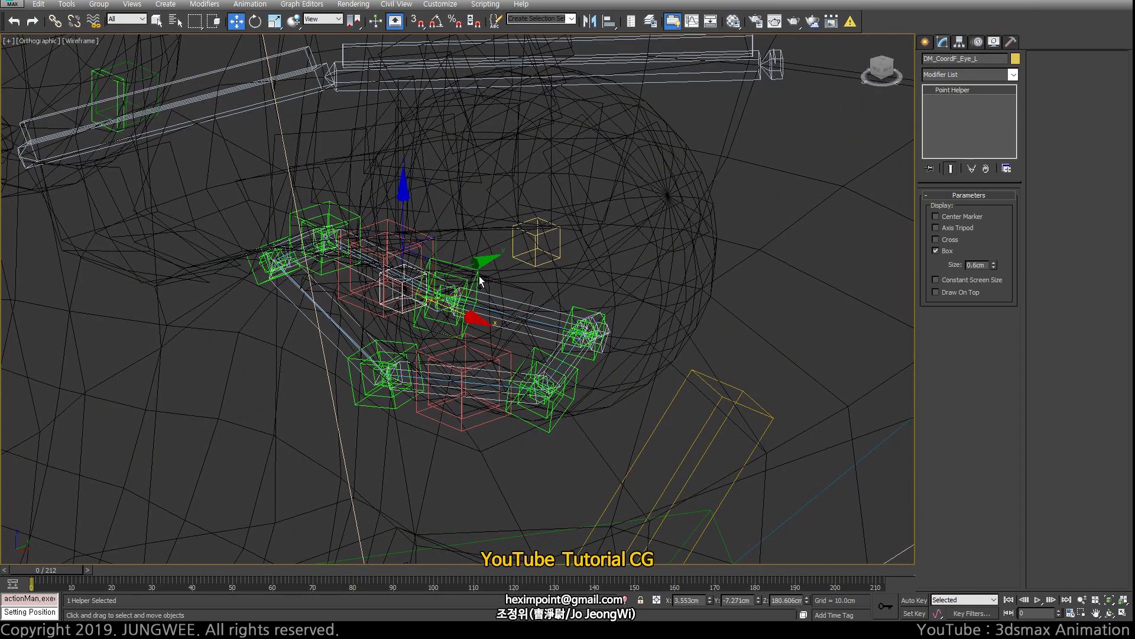
{"action": "middle_click_drag", "start_coordinate": [344, 324], "coordinate": [427, 328], "text": "alt"}
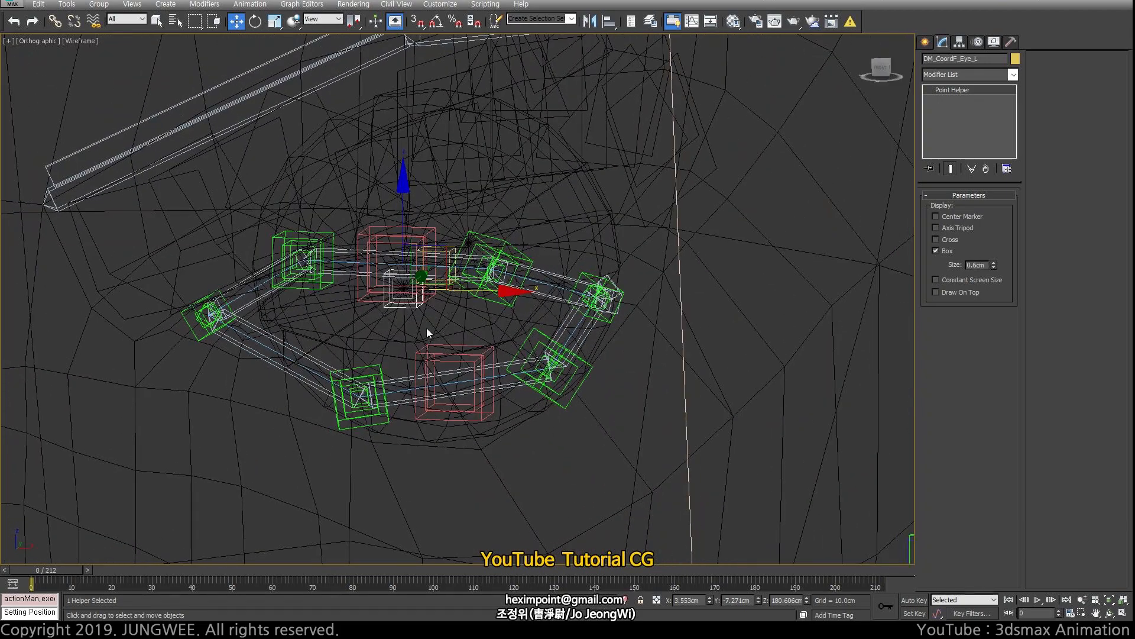
Step: Compare the DM_CoordF_Eye_L helper's position with the upper eyelid, alternating between shaded and wireframe display
{"action": "key", "text": "F3"}
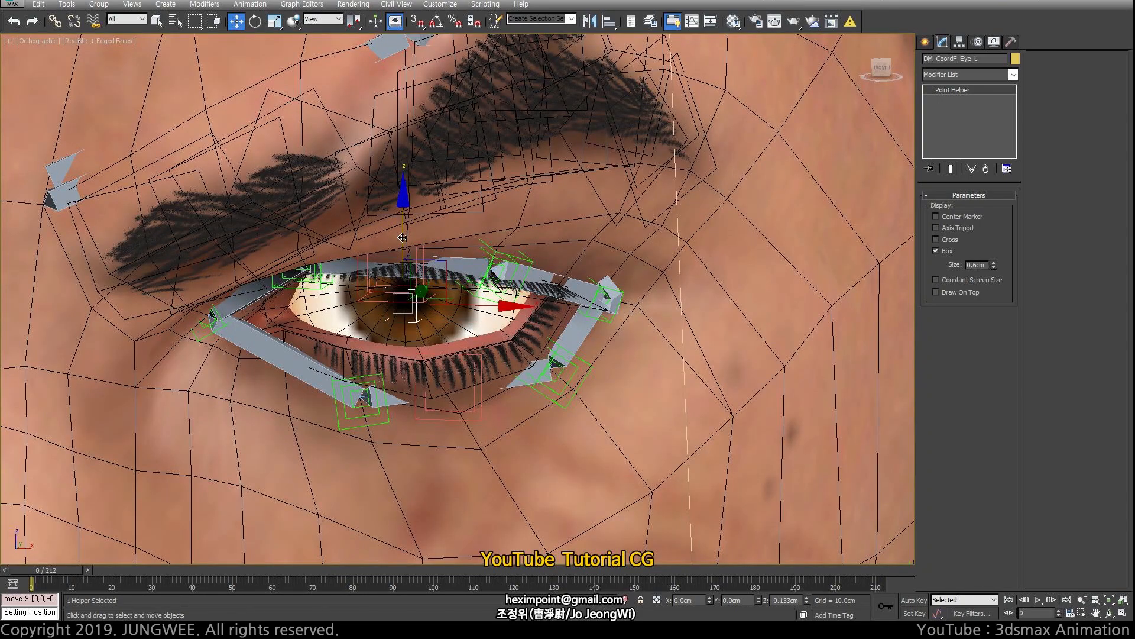
{"action": "scroll", "coordinate": [432, 272], "scroll_direction": "up", "scroll_amount": 4}
{"action": "key", "text": "F3"}
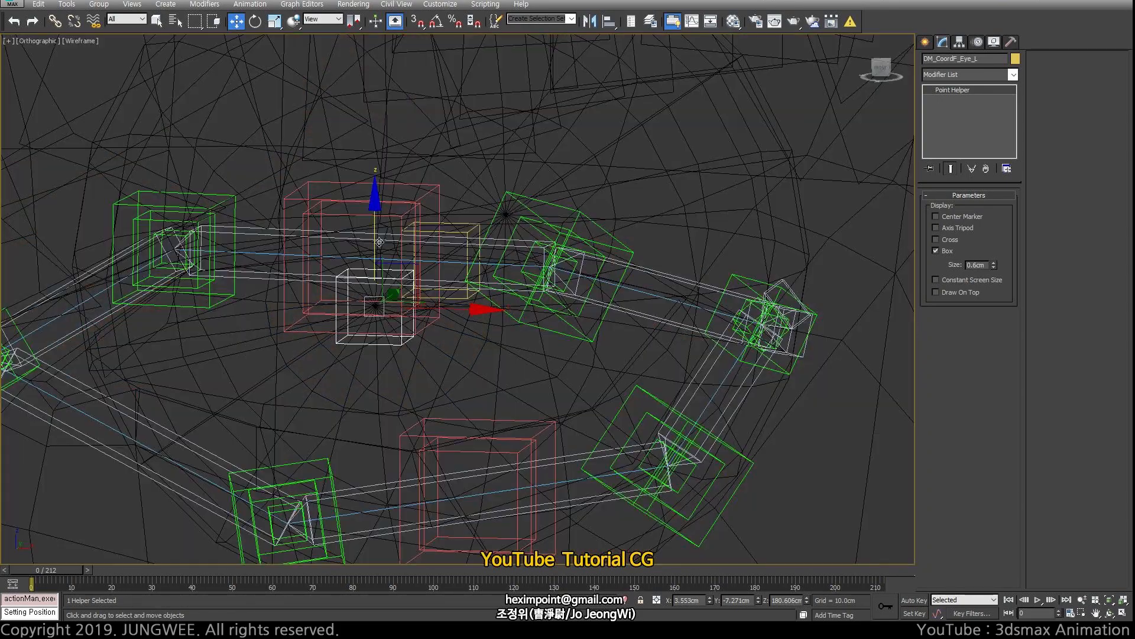
{"action": "scroll", "coordinate": [386, 294], "scroll_direction": "down", "scroll_amount": 2}
{"action": "key", "text": "F3"}
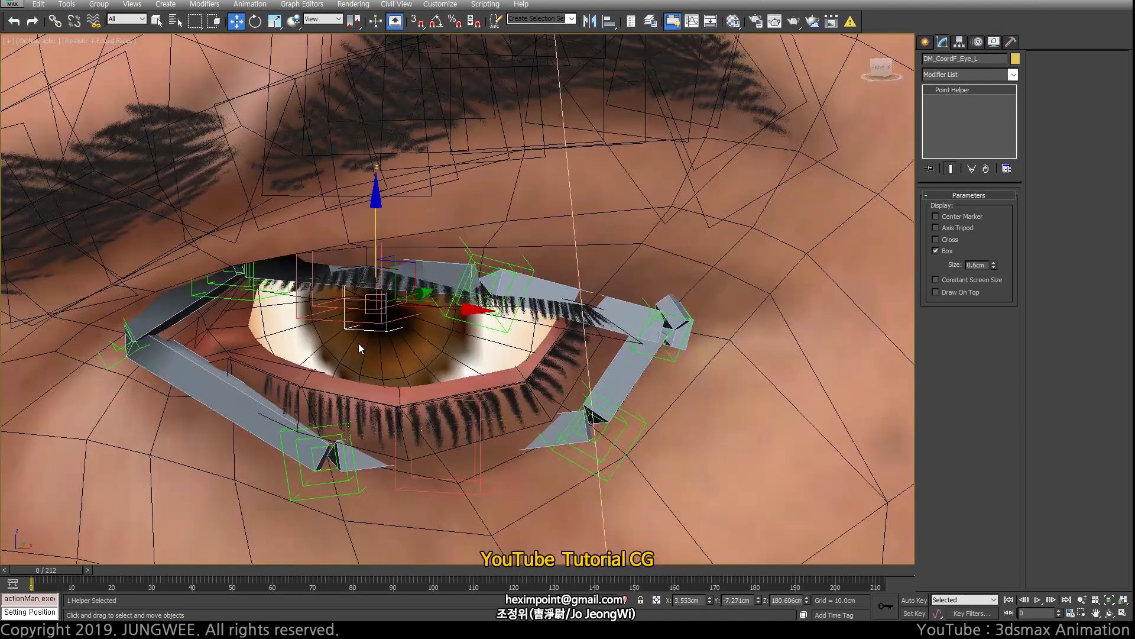
{"action": "key", "text": "F3"}
Step: Move the DM_CoordF_Eye_L helper about 0.78 cm in negative X, toward the inner upper eyelid control
{"action": "left_click", "coordinate": [325, 230]}
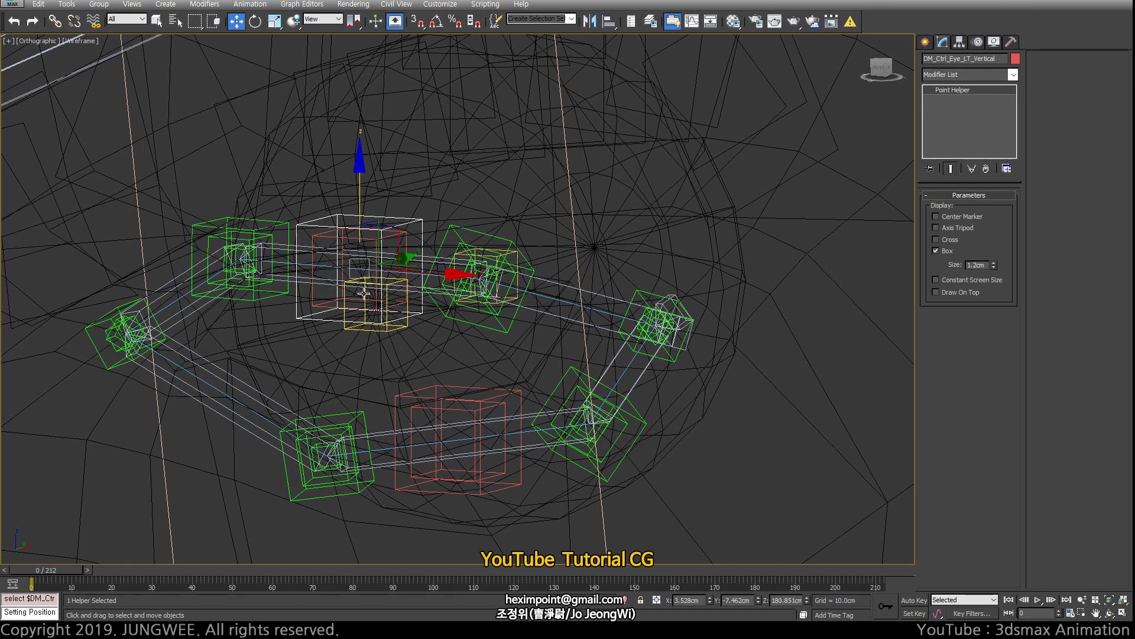
{"action": "left_click", "coordinate": [369, 323]}
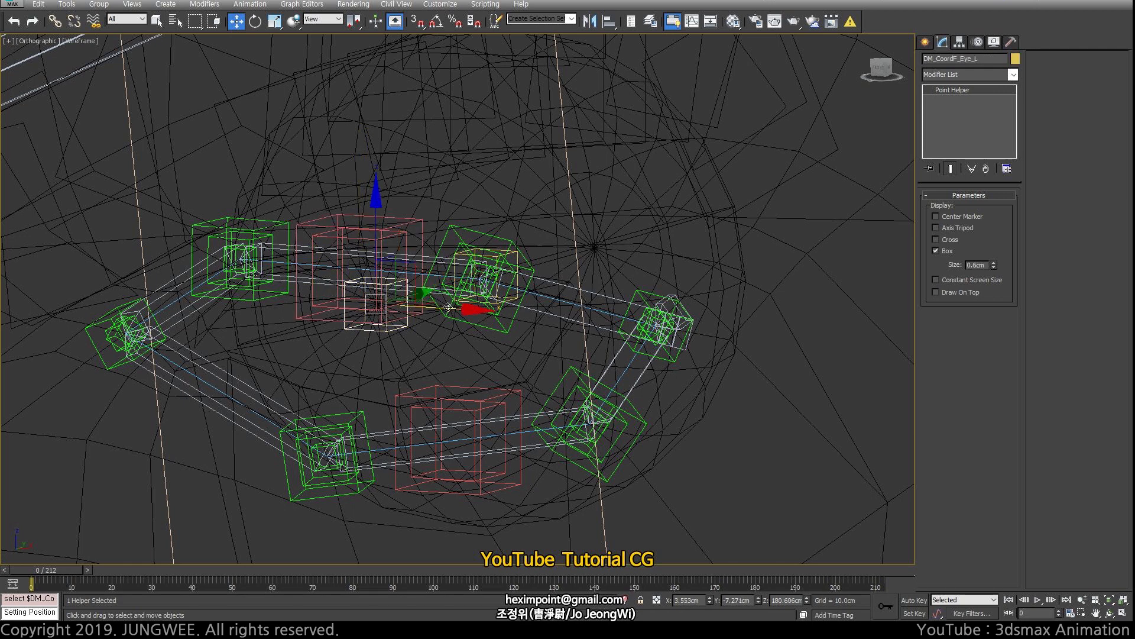
{"action": "left_click_drag", "start_coordinate": [438, 307], "coordinate": [325, 307]}
{"action": "middle_click_drag", "start_coordinate": [333, 314], "coordinate": [385, 303], "text": "alt"}
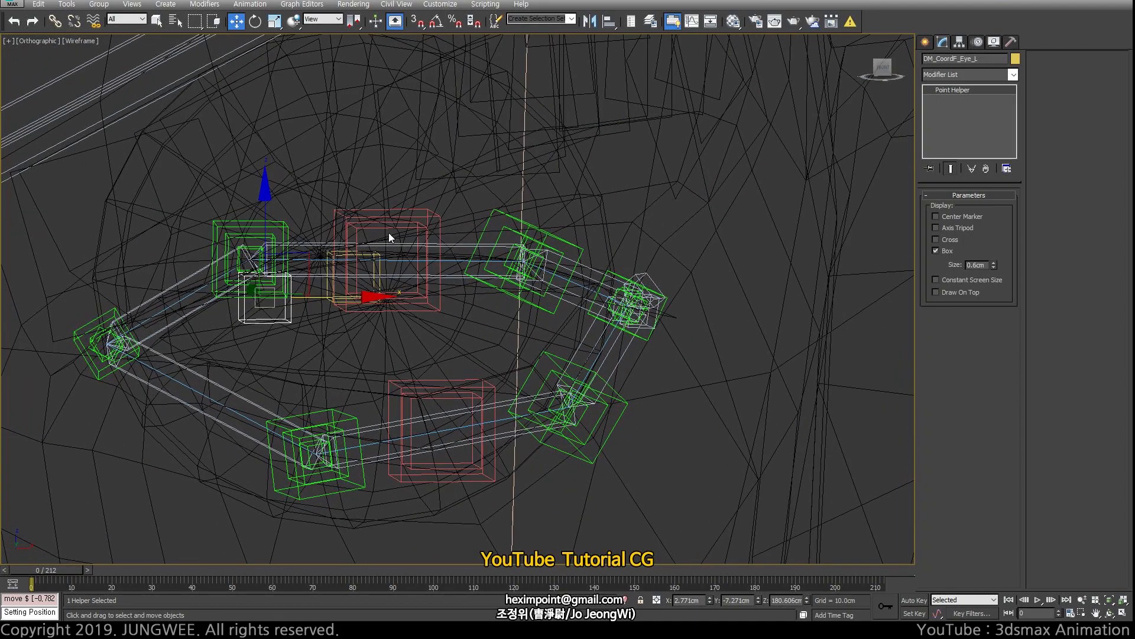
Step: Try moving the DM_Ctrl_Eye_LT_Horizontal control about 0.55 cm in negative X and undo the move
{"action": "left_click", "coordinate": [388, 216]}
{"action": "middle_click_drag", "start_coordinate": [391, 232], "coordinate": [301, 226], "text": "alt"}
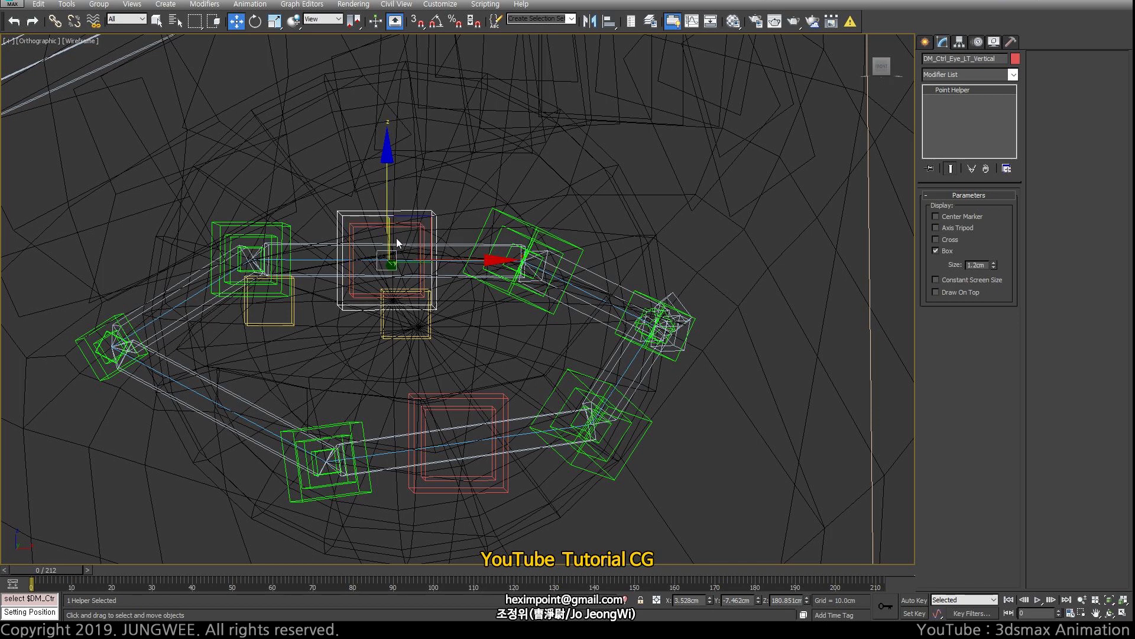
{"action": "left_click", "coordinate": [426, 230]}
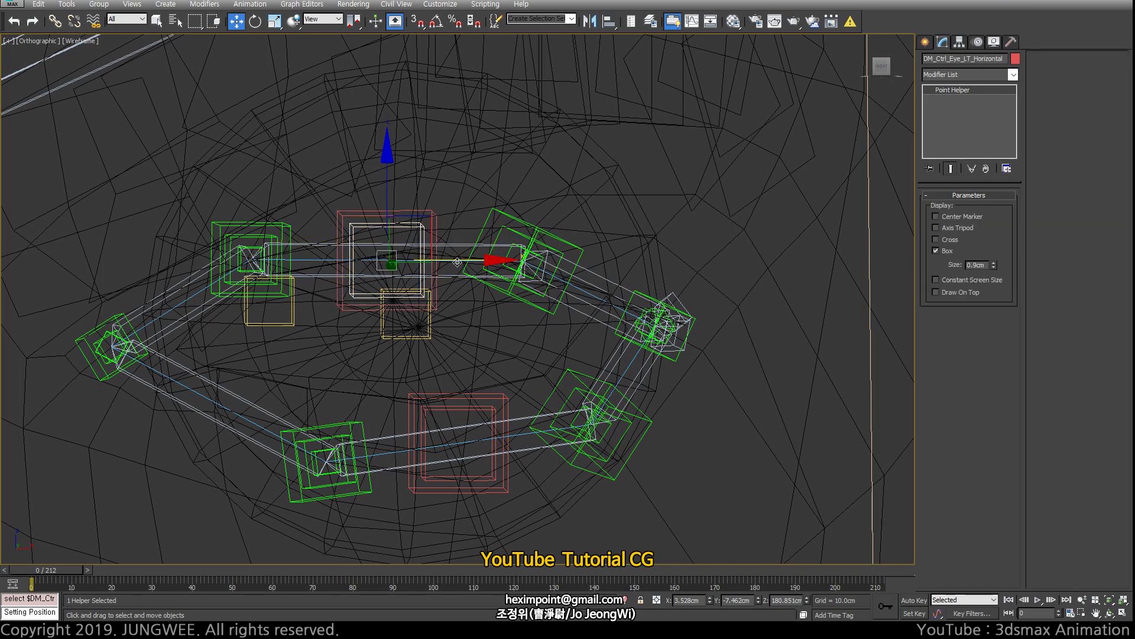
{"action": "left_click_drag", "start_coordinate": [448, 260], "coordinate": [370, 258]}
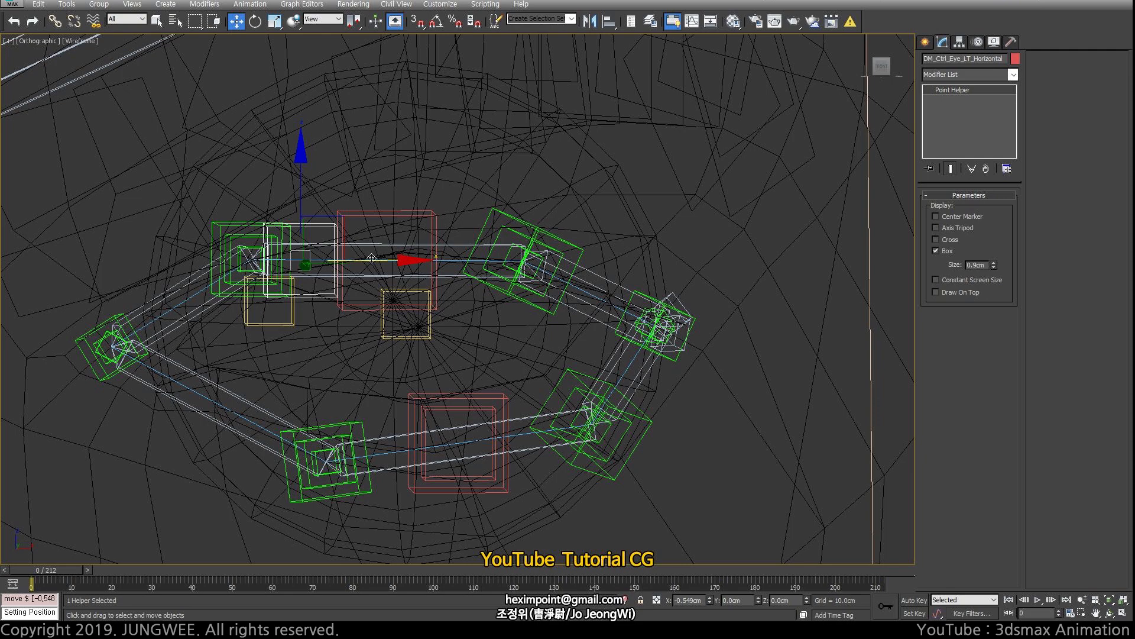
{"action": "key", "text": "ctrl+z"}
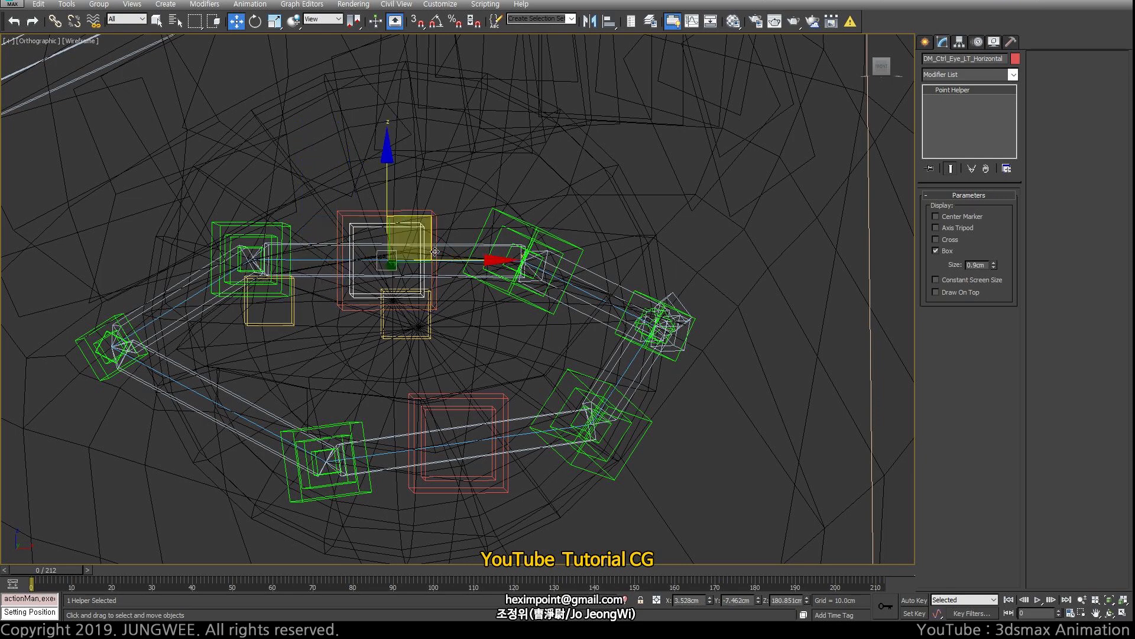
Step: Try raising the DM_Ctrl_Eye_LT_Vertical control along Z and undo the move
{"action": "left_click", "coordinate": [426, 215]}
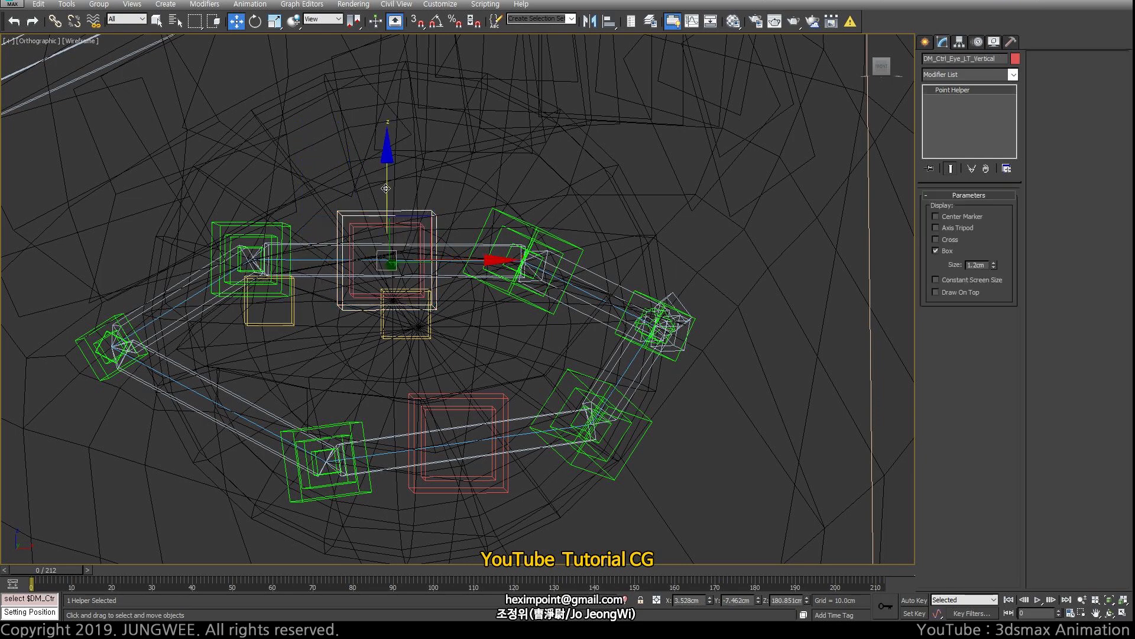
{"action": "left_click_drag", "start_coordinate": [386, 188], "coordinate": [386, 160]}
{"action": "key", "text": "ctrl+z"}
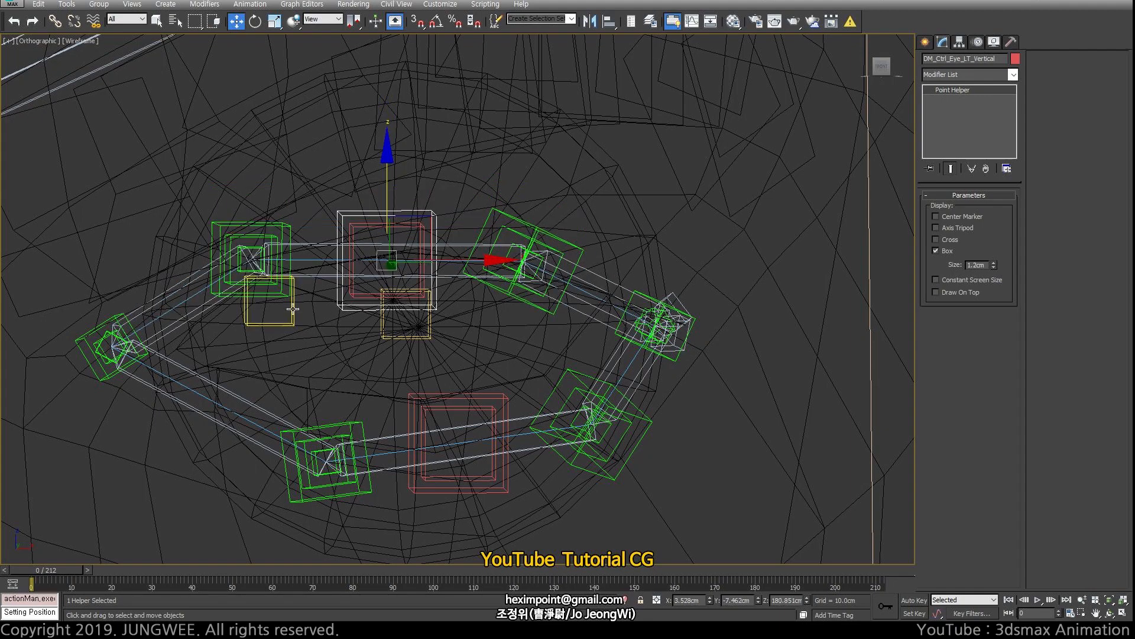
Step: Undo the earlier sideways move of the DM_CoordF_Eye_L helper
{"action": "left_click", "coordinate": [291, 310]}
{"action": "key", "text": "ctrl+z"}
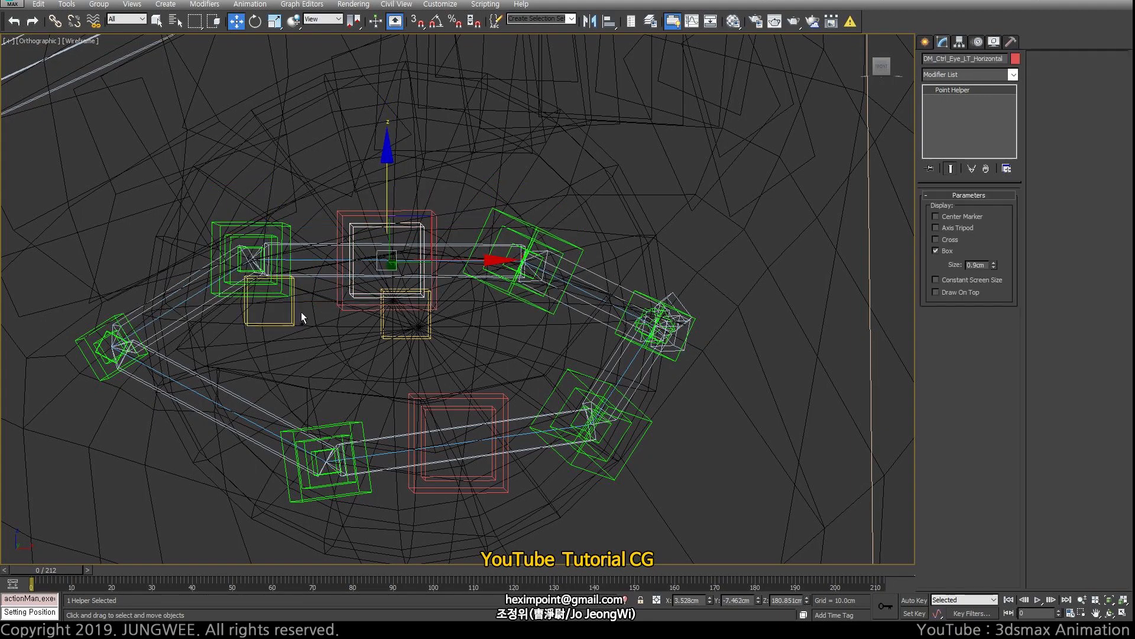
{"action": "key", "text": "ctrl+z"}
{"action": "key", "text": "ctrl+z"}
Step: Check the upper eyelid in shaded display and select the DM_Ctrl_Eye_LT_Horizontal control in wireframe
{"action": "mouse_move", "coordinate": [392, 301]}
{"action": "middle_mouse_down", "text": "alt"}
{"action": "mouse_move", "coordinate": [337, 320]}
{"action": "mouse_move", "coordinate": [388, 343]}
{"action": "middle_mouse_up", "text": "alt"}
{"action": "key", "text": "F3"}
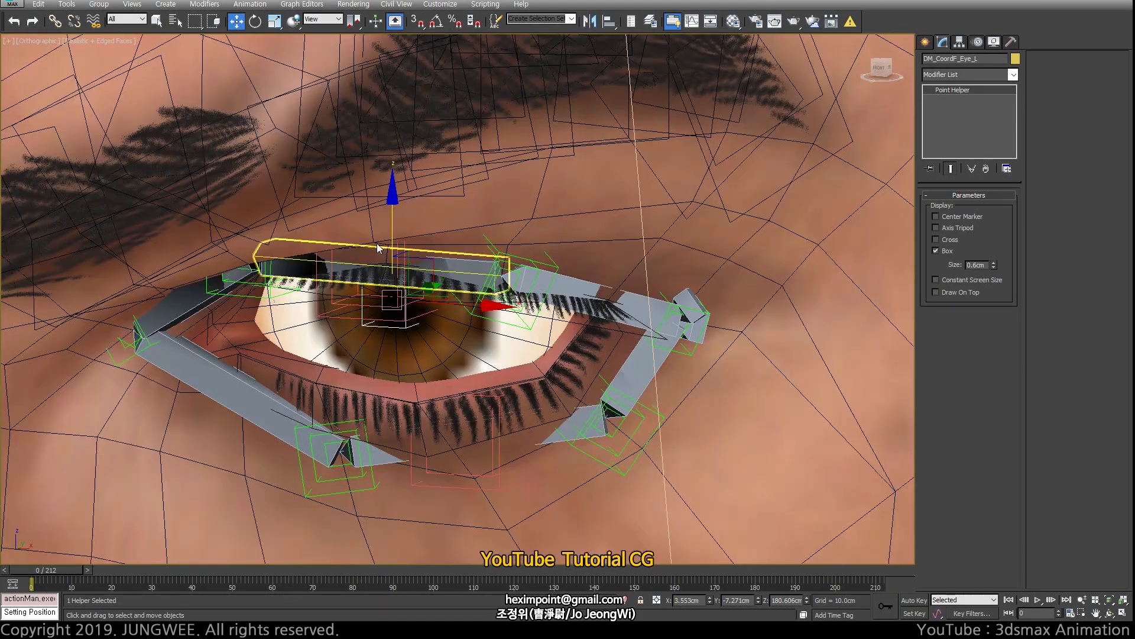
{"action": "key", "text": "F3"}
{"action": "left_click", "coordinate": [364, 234]}
{"action": "middle_click_drag", "start_coordinate": [365, 236], "coordinate": [376, 239], "text": "alt"}
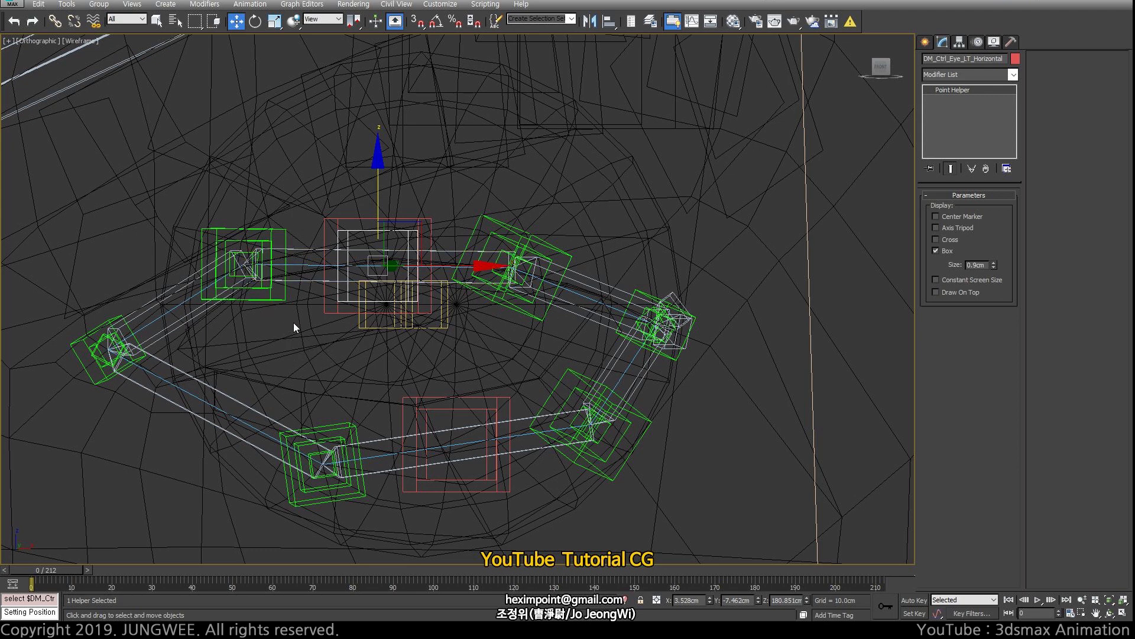
Step: Inspect the nested DM_High_Eye_LT2, DM_Middle_Eye_LT2 and DM_Low_Eye_LT2 helpers by selecting each in turn
{"action": "left_click", "coordinate": [271, 231]}
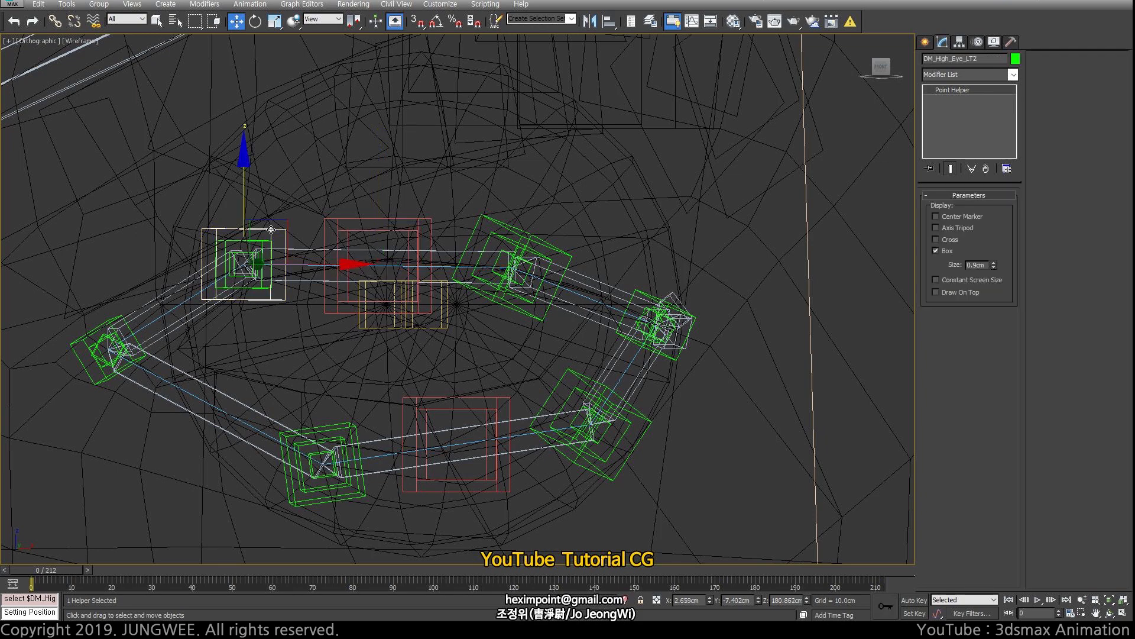
{"action": "scroll", "coordinate": [237, 251], "scroll_direction": "up", "scroll_amount": 2}
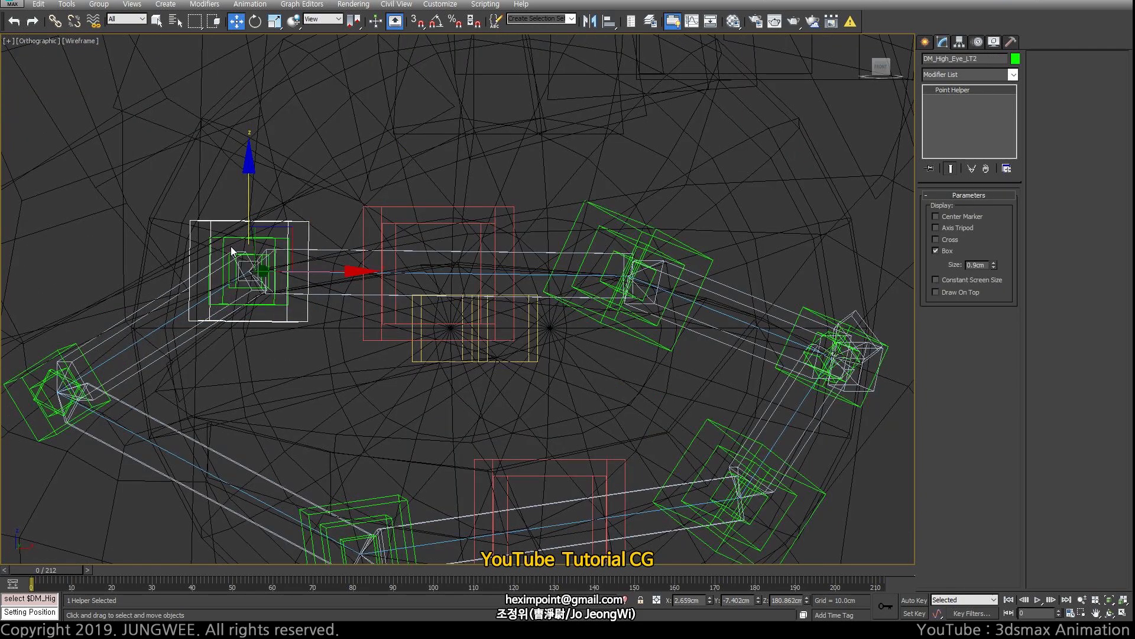
{"action": "left_click", "coordinate": [235, 238]}
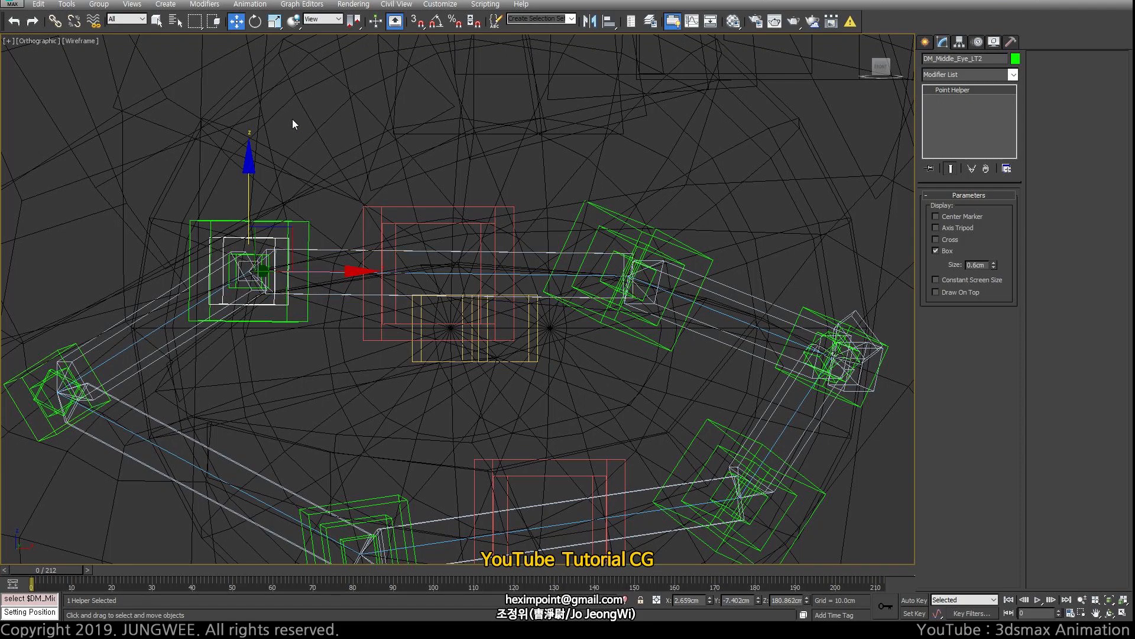
{"action": "left_click", "coordinate": [241, 262]}
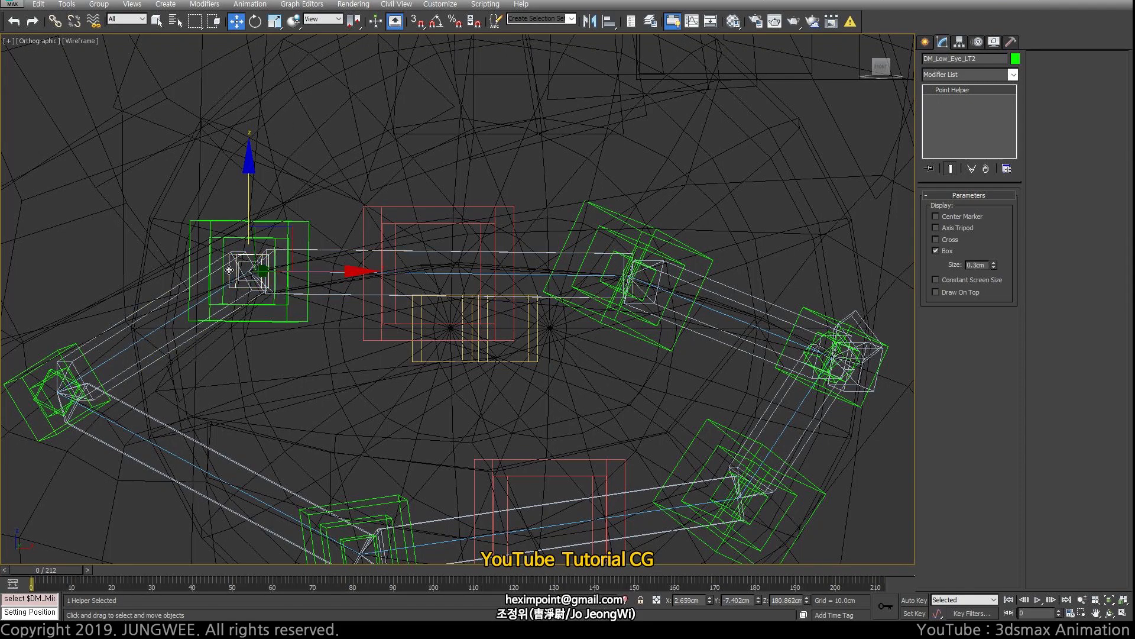
{"action": "left_click", "coordinate": [233, 235]}
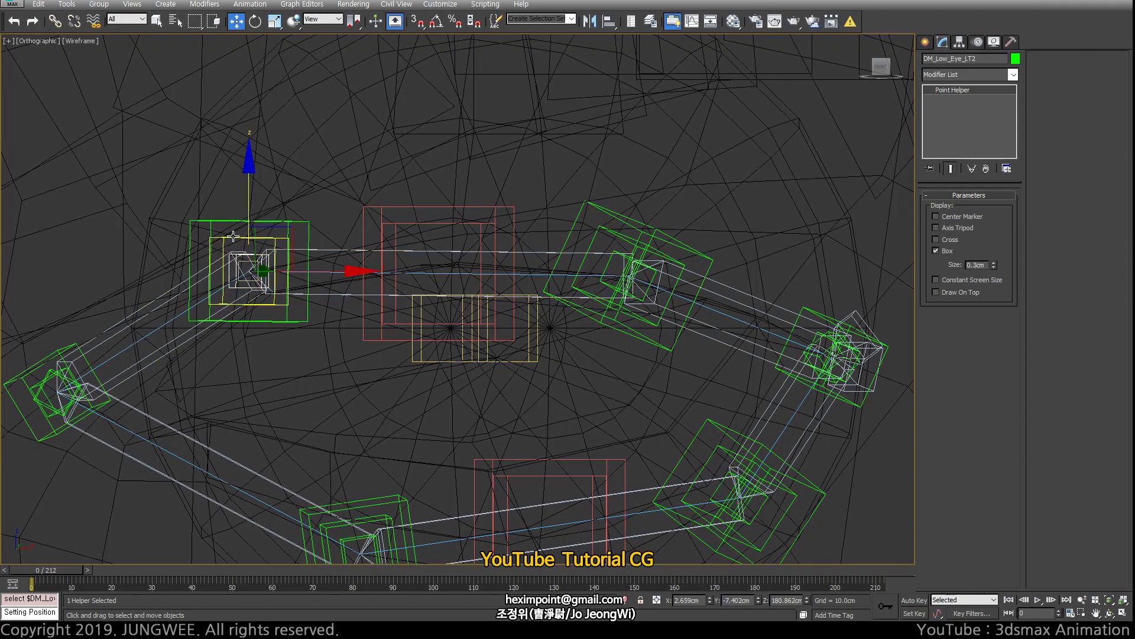
{"action": "left_click", "coordinate": [229, 274]}
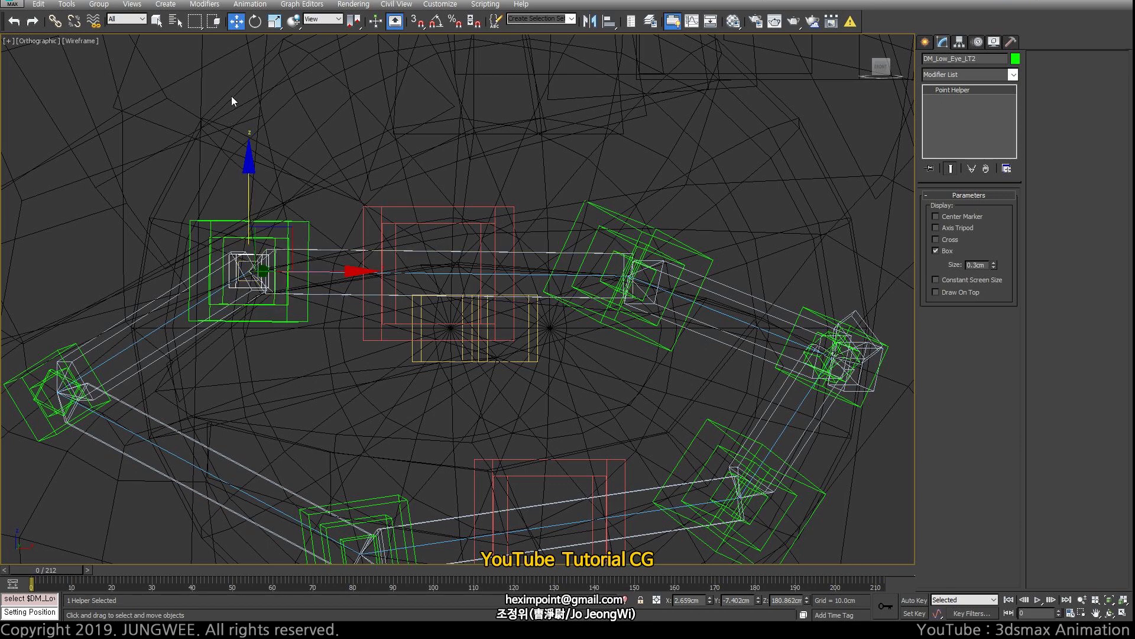
Step: Examine the loop of point helpers around the left eyelids from the front and from oblique angles
{"action": "scroll", "coordinate": [325, 282], "scroll_direction": "down", "scroll_amount": 2}
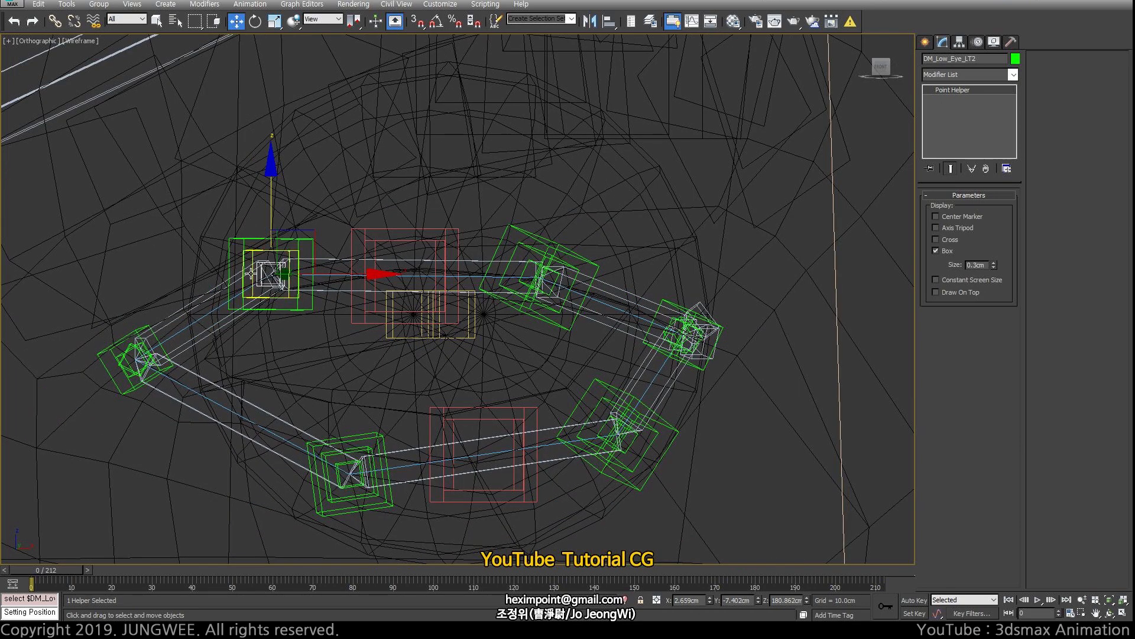
{"action": "scroll", "coordinate": [285, 282], "scroll_direction": "down", "scroll_amount": 3}
{"action": "scroll", "coordinate": [331, 298], "scroll_direction": "up", "scroll_amount": 3}
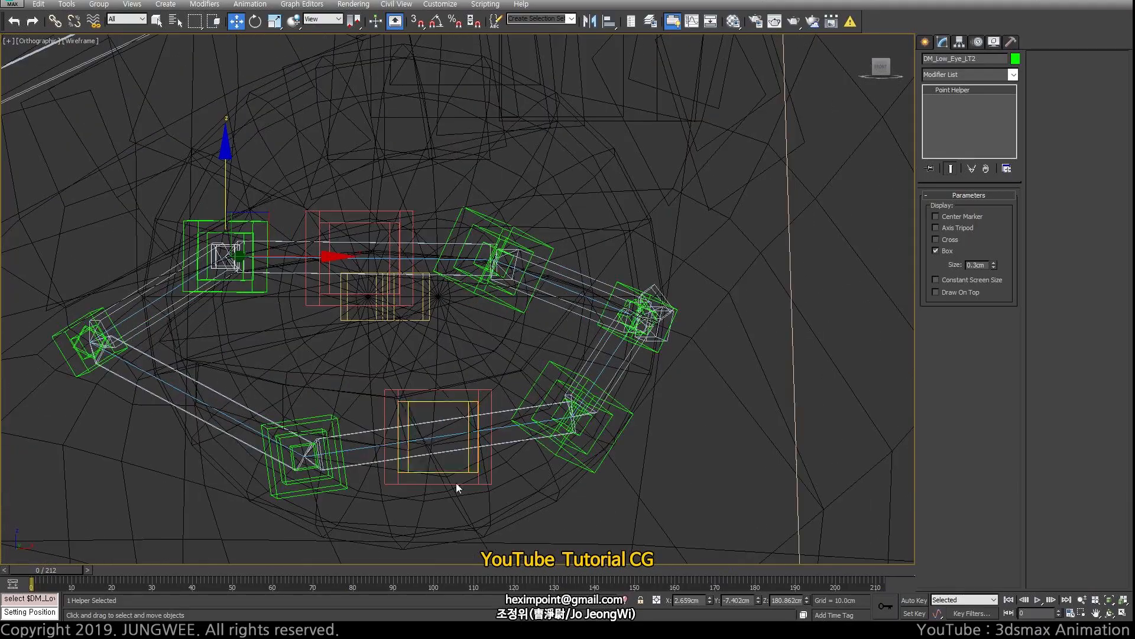
{"action": "middle_click_drag", "start_coordinate": [168, 293], "coordinate": [395, 366], "text": "alt"}
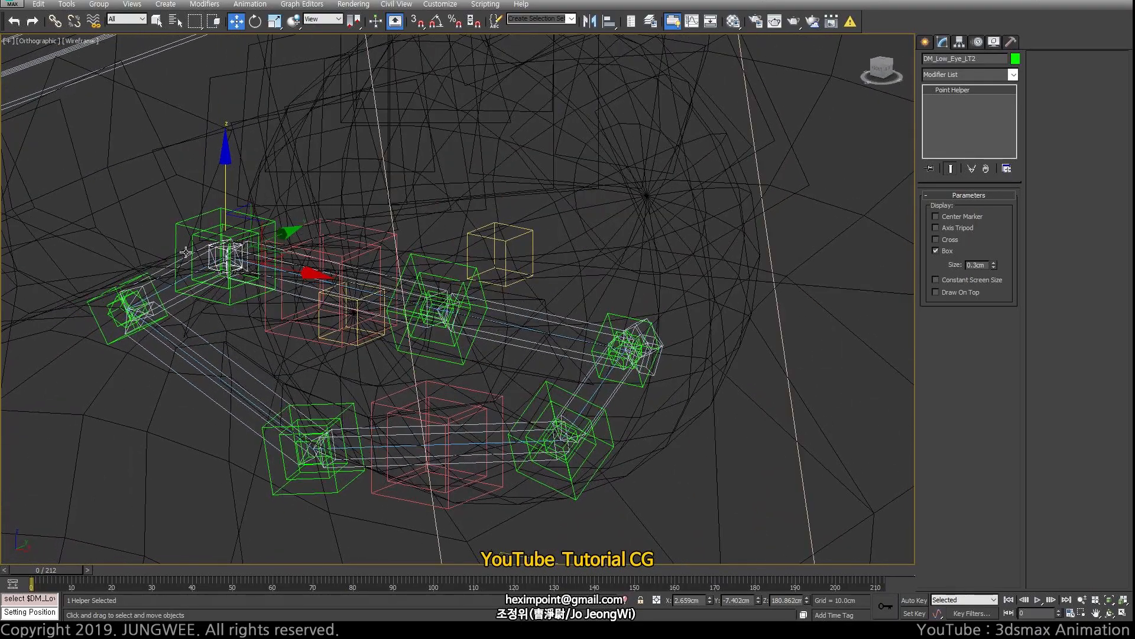
{"action": "scroll", "coordinate": [619, 350], "scroll_direction": "down", "scroll_amount": 3}
{"action": "middle_click_drag", "start_coordinate": [612, 352], "coordinate": [520, 335], "text": "alt"}
{"action": "scroll", "coordinate": [519, 336], "scroll_direction": "up", "scroll_amount": 3}
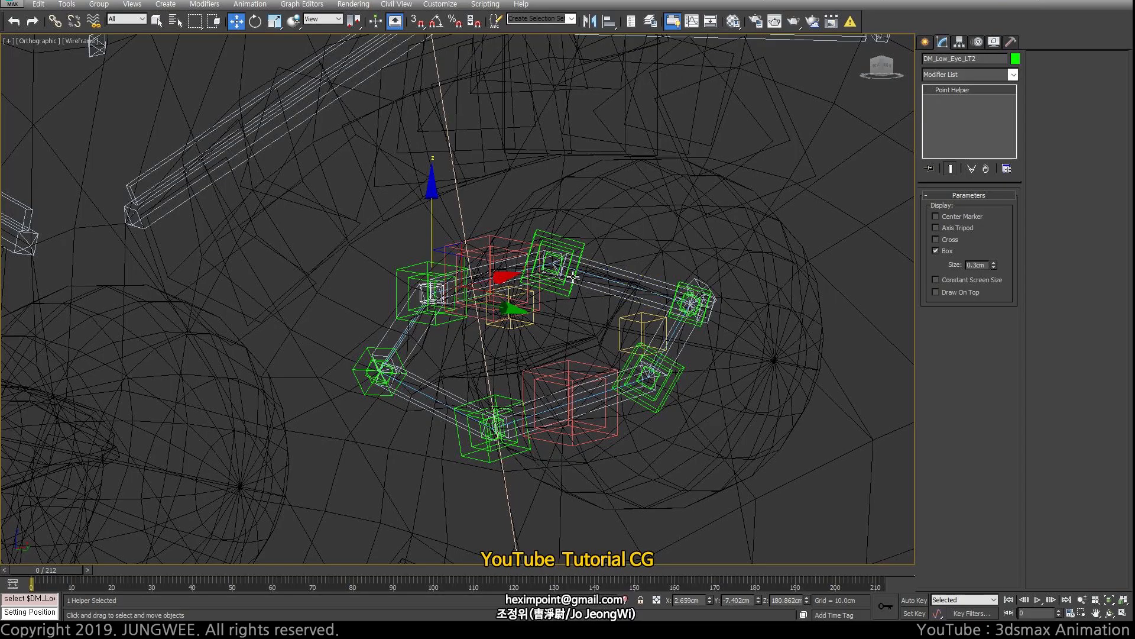
{"action": "middle_click_drag", "start_coordinate": [437, 265], "coordinate": [562, 355], "text": "alt"}
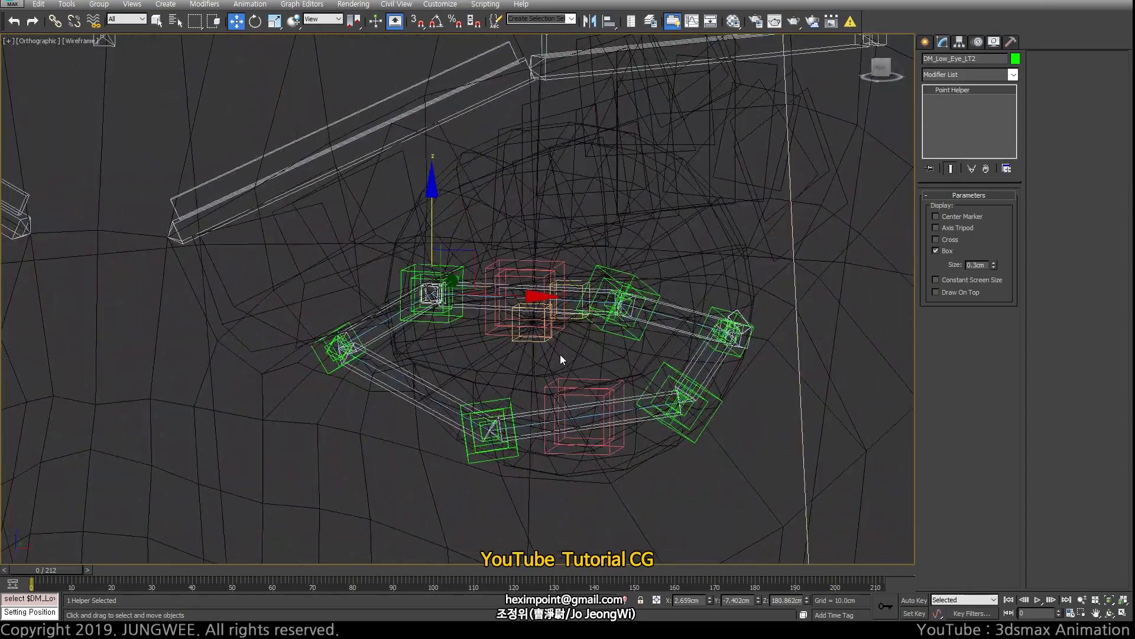
{"action": "scroll", "coordinate": [561, 352], "scroll_direction": "up", "scroll_amount": 3}
Step: Inspect the DM_CoordF_Eye_L helper at the front of the eye and the DM_CoordC_Eye_L helper inside the eyeball by selecting each
{"action": "left_click", "coordinate": [516, 335]}
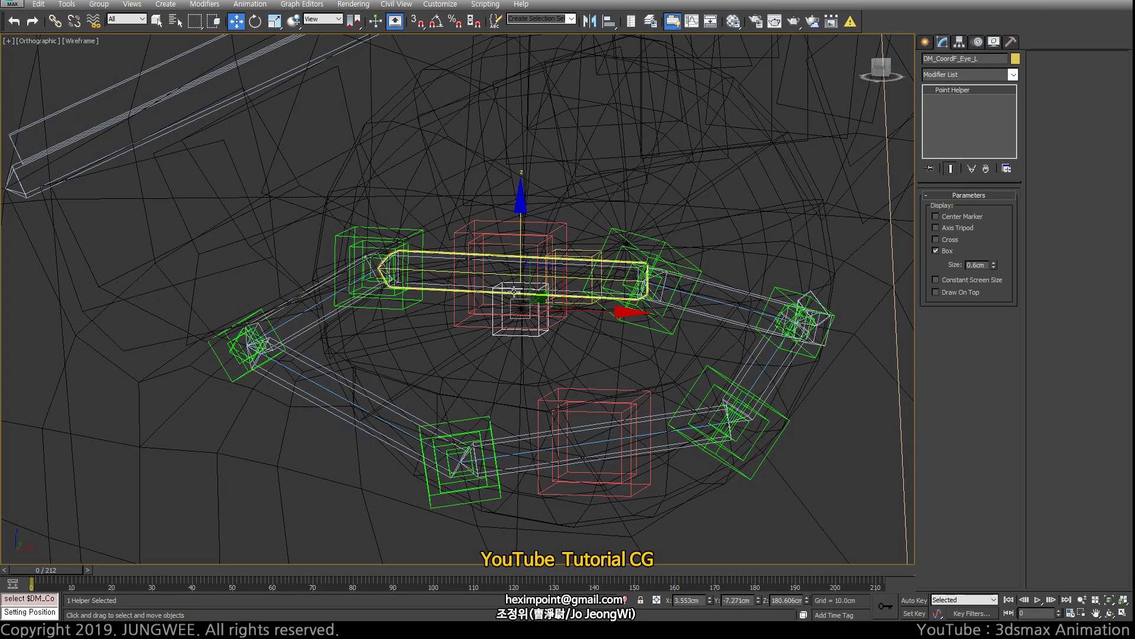
{"action": "middle_click_drag", "start_coordinate": [627, 272], "coordinate": [645, 237], "text": "alt"}
{"action": "left_click", "coordinate": [680, 235]}
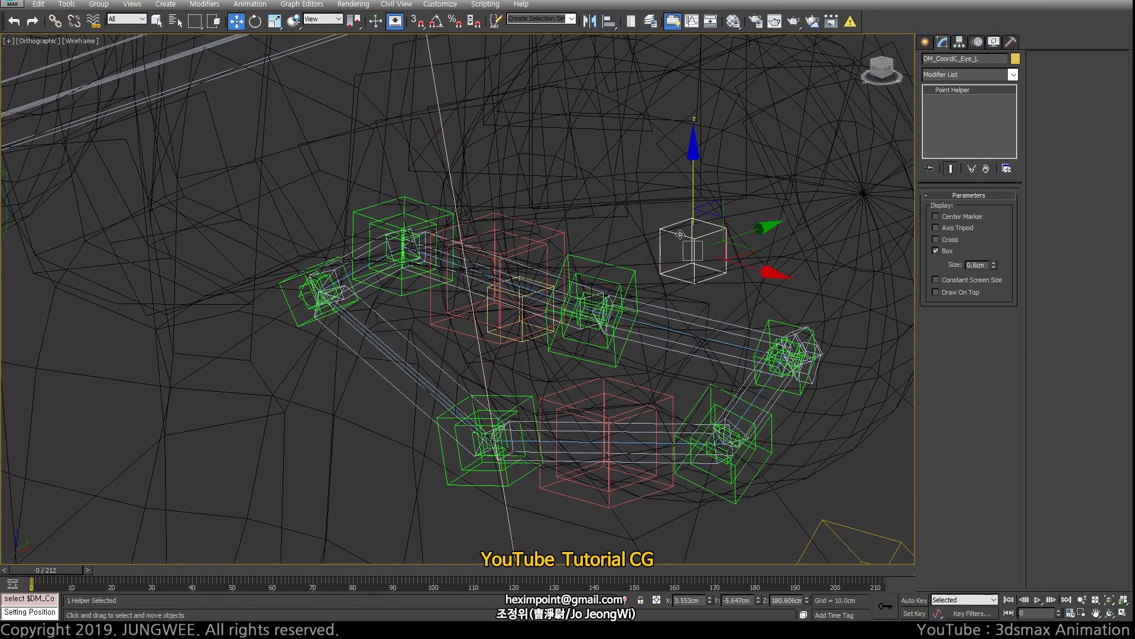
{"action": "left_click", "coordinate": [505, 335]}
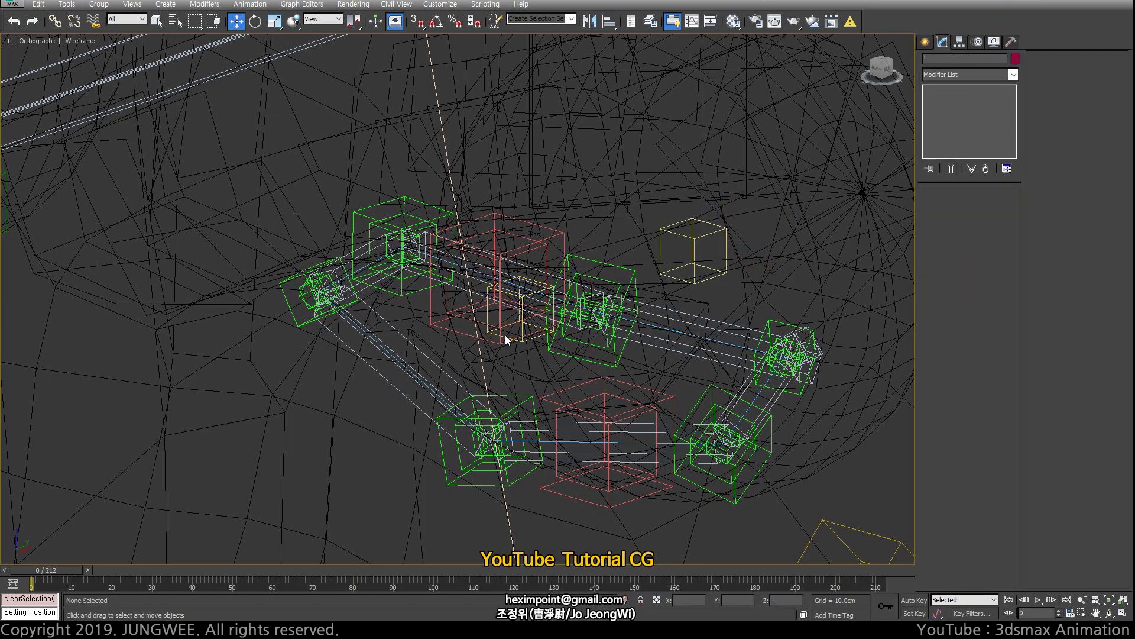
{"action": "left_click", "coordinate": [684, 235]}
{"action": "middle_click_drag", "start_coordinate": [684, 235], "coordinate": [610, 292], "text": "alt"}
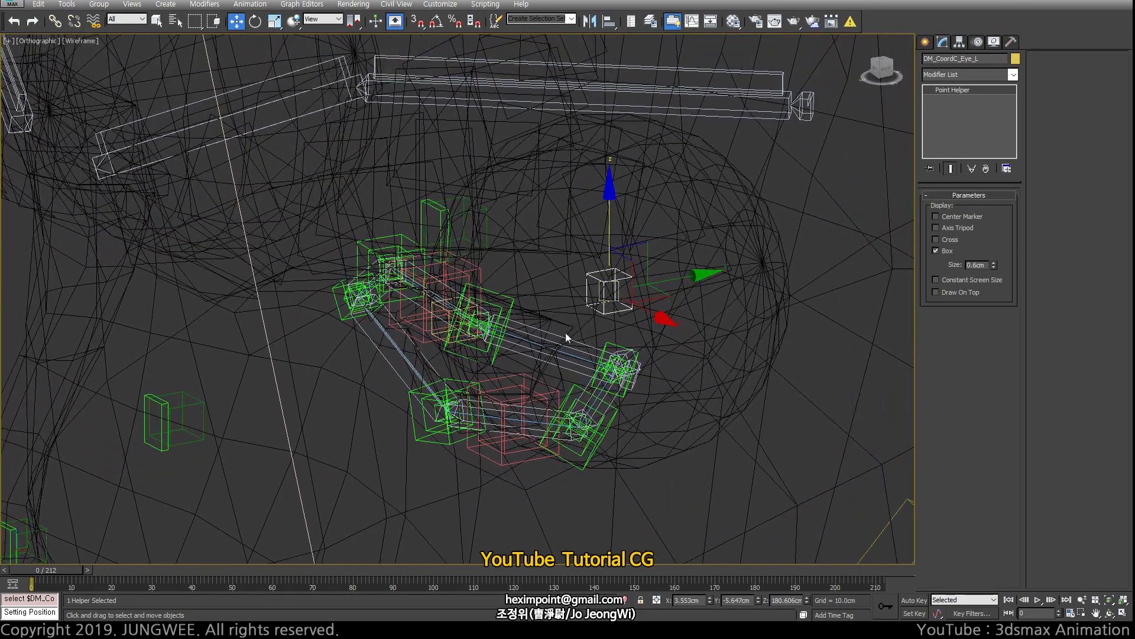
{"action": "scroll", "coordinate": [567, 326], "scroll_direction": "up", "scroll_amount": 3}
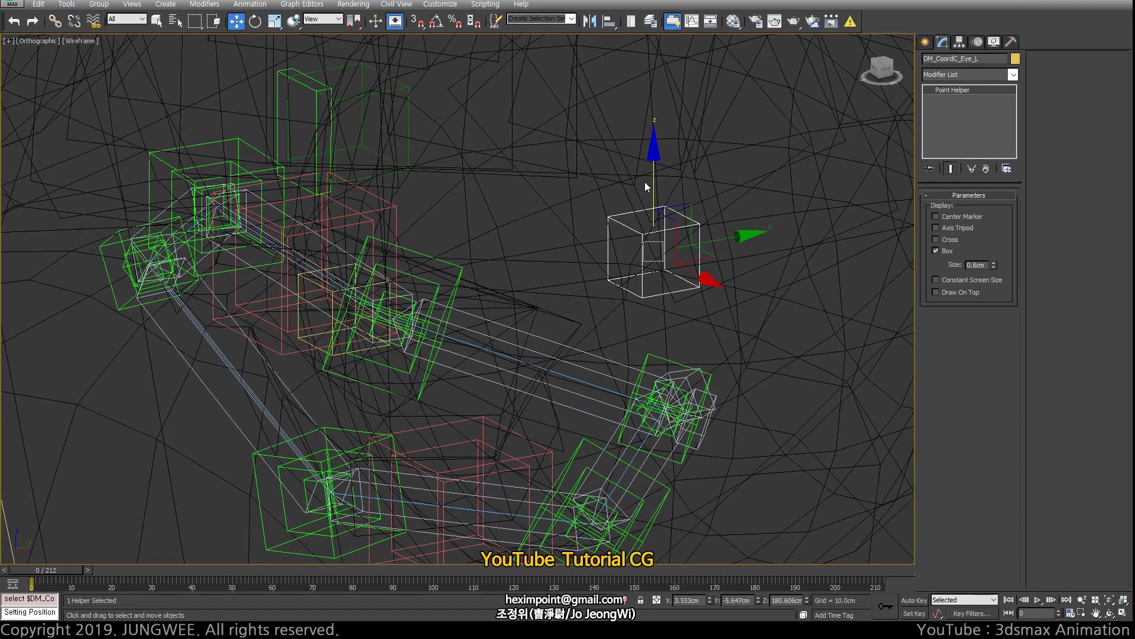
{"action": "scroll", "coordinate": [645, 182], "scroll_direction": "down", "scroll_amount": 4}
{"action": "middle_click_drag", "start_coordinate": [644, 182], "coordinate": [587, 308]}
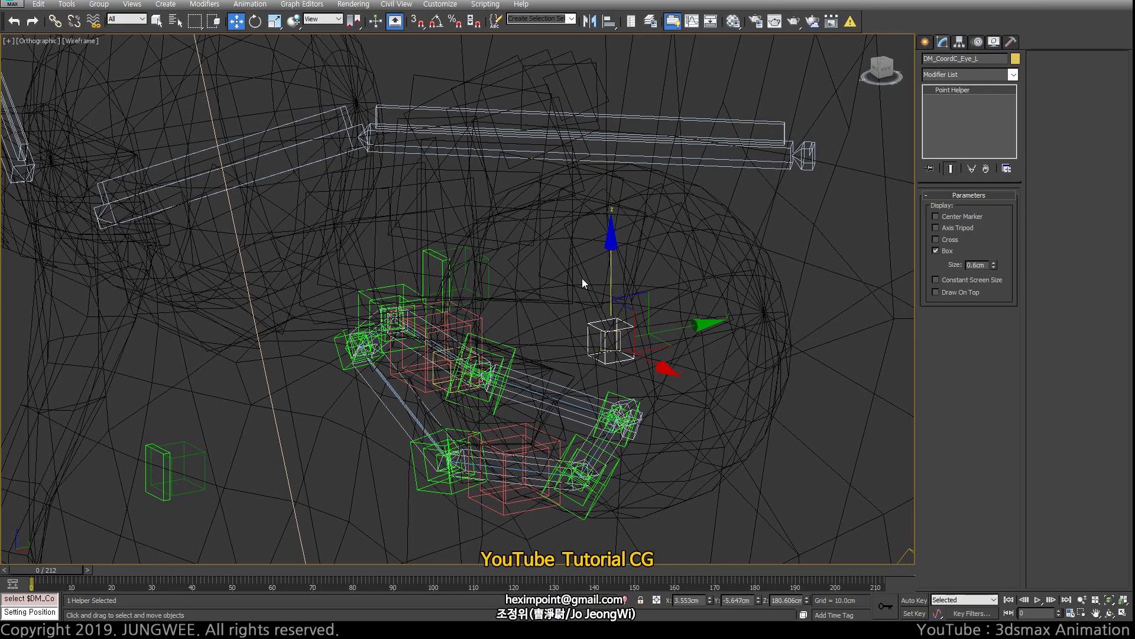
{"action": "middle_click_drag", "start_coordinate": [453, 388], "coordinate": [498, 376], "text": "alt"}
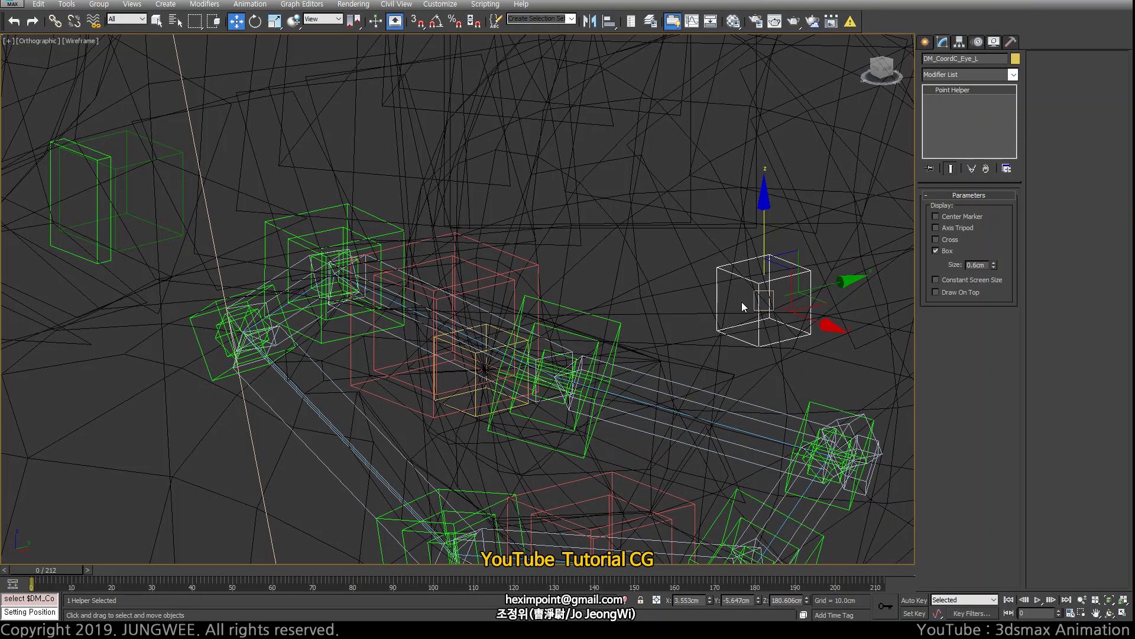
Step: Try moving the DM_CoordC_Eye_L helper slightly and undo the move
{"action": "left_click_drag", "start_coordinate": [772, 311], "coordinate": [768, 305]}
{"action": "key", "text": "ctrl+z"}
{"action": "scroll", "coordinate": [602, 335], "scroll_direction": "down", "scroll_amount": 2}
{"action": "middle_click_drag", "start_coordinate": [737, 343], "coordinate": [616, 332], "text": "alt"}
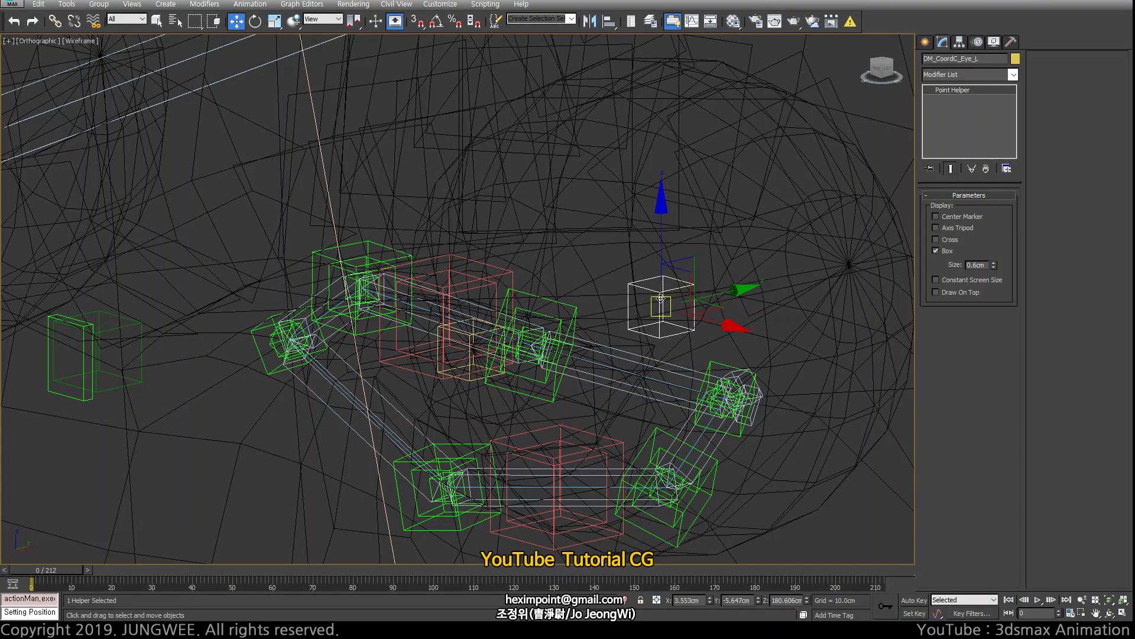
Step: Examine where DM_CoordC_Eye_L sits relative to the eyeball, the eyelid helpers and the rest of the face
{"action": "scroll", "coordinate": [663, 299], "scroll_direction": "down", "scroll_amount": 6}
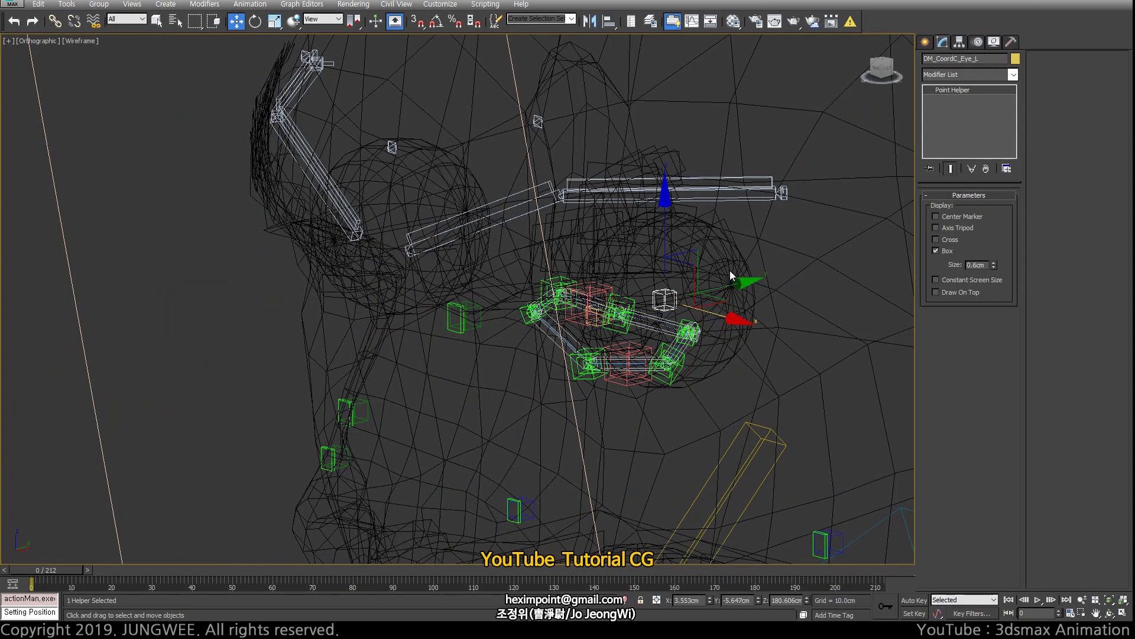
{"action": "scroll", "coordinate": [727, 270], "scroll_direction": "up", "scroll_amount": 5}
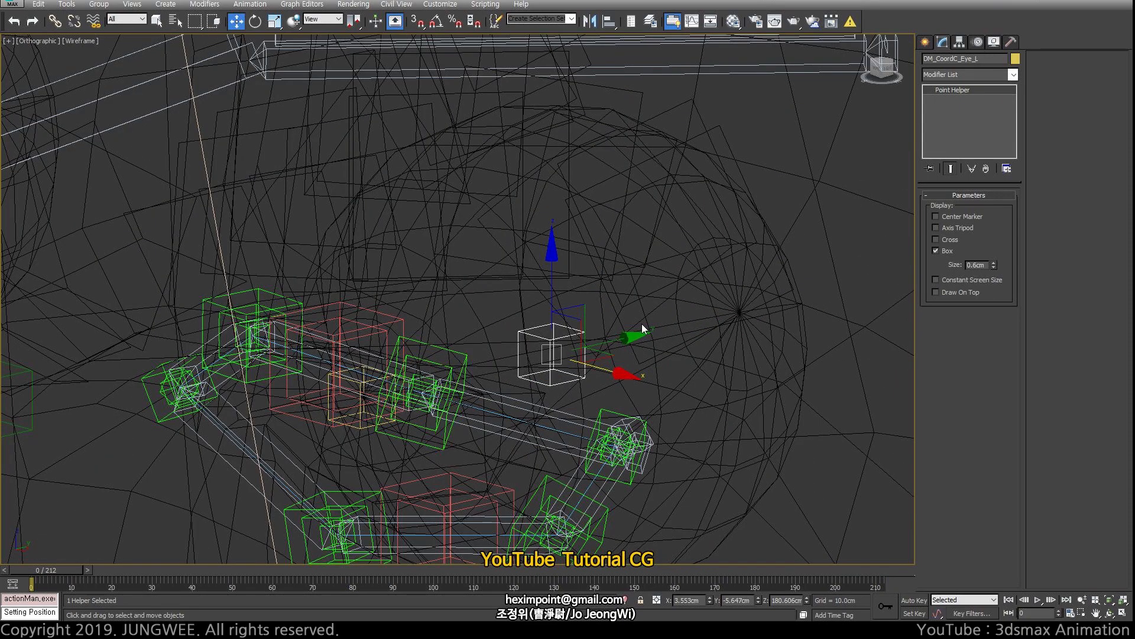
{"action": "scroll", "coordinate": [644, 329], "scroll_direction": "down", "scroll_amount": 3}
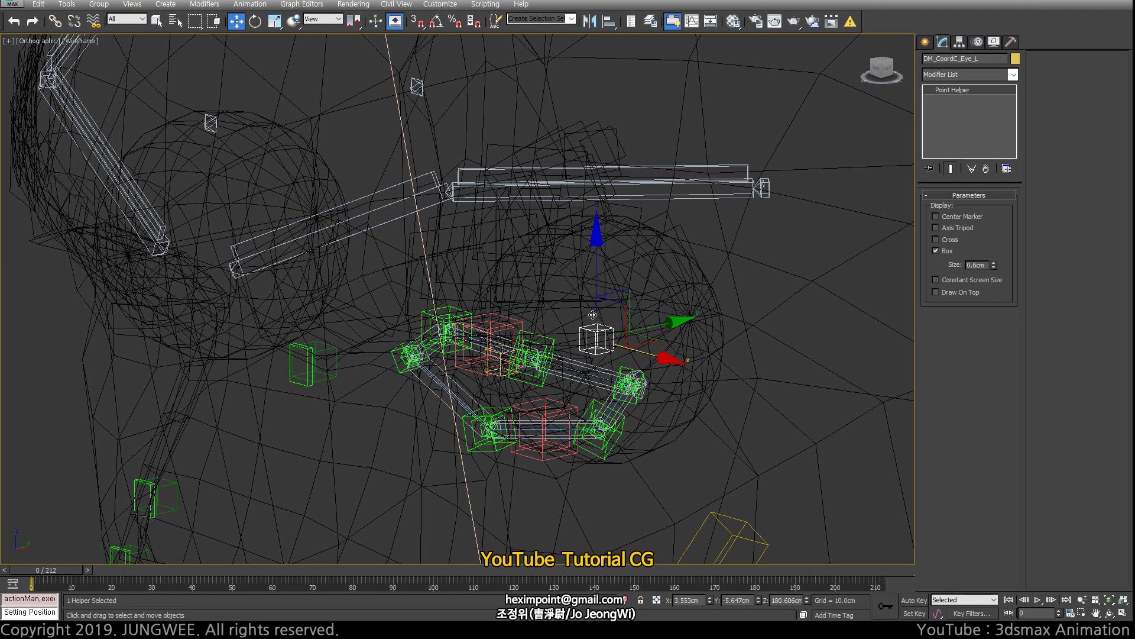
{"action": "scroll", "coordinate": [628, 313], "scroll_direction": "down", "scroll_amount": 4}
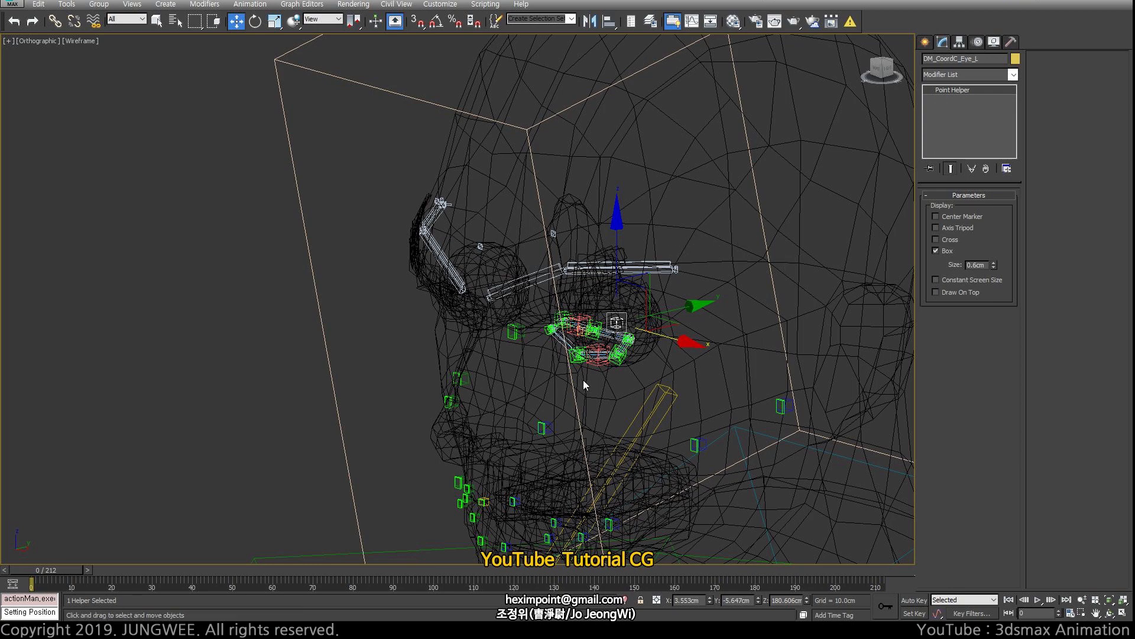
{"action": "scroll", "coordinate": [606, 310], "scroll_direction": "up", "scroll_amount": 5}
{"action": "scroll", "coordinate": [657, 351], "scroll_direction": "up", "scroll_amount": 2}
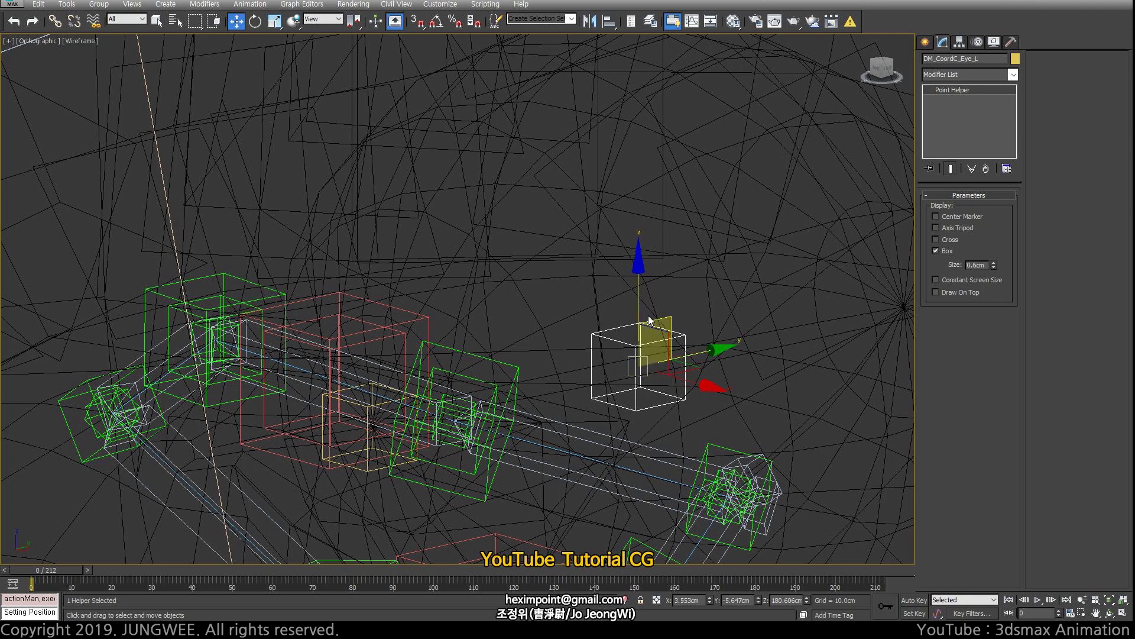
{"action": "middle_click_drag", "start_coordinate": [661, 316], "coordinate": [516, 304]}
{"action": "scroll", "coordinate": [515, 304], "scroll_direction": "down", "scroll_amount": 3}
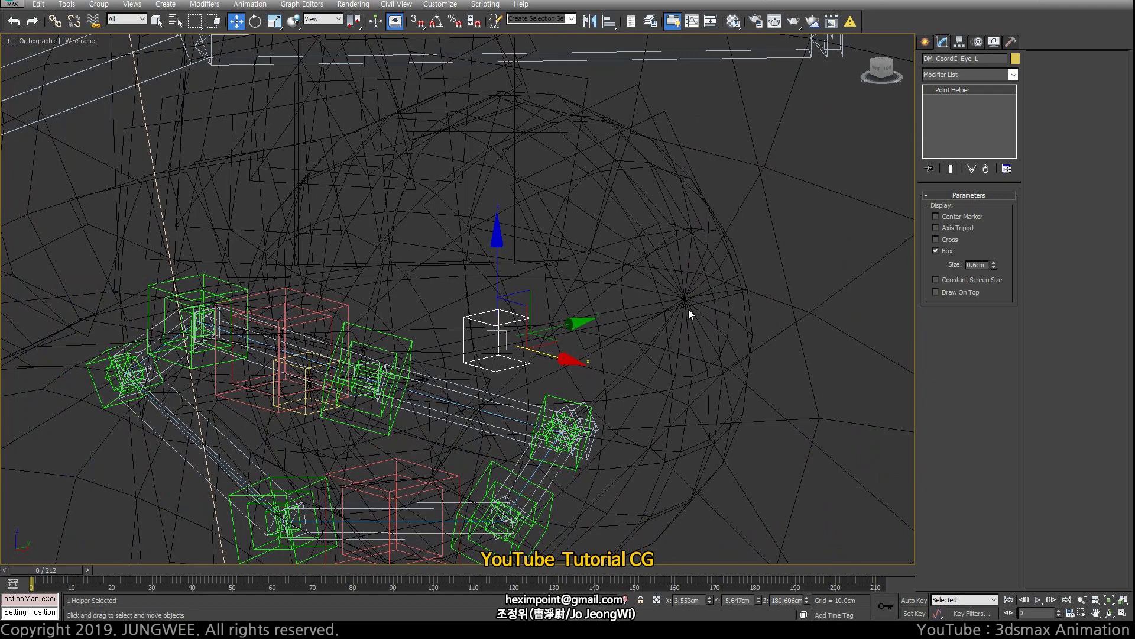
Step: Create two Point helpers in the front view, in the empty space beside the head above the ear
{"action": "left_click", "coordinate": [976, 43]}
{"action": "left_click", "coordinate": [925, 42]}
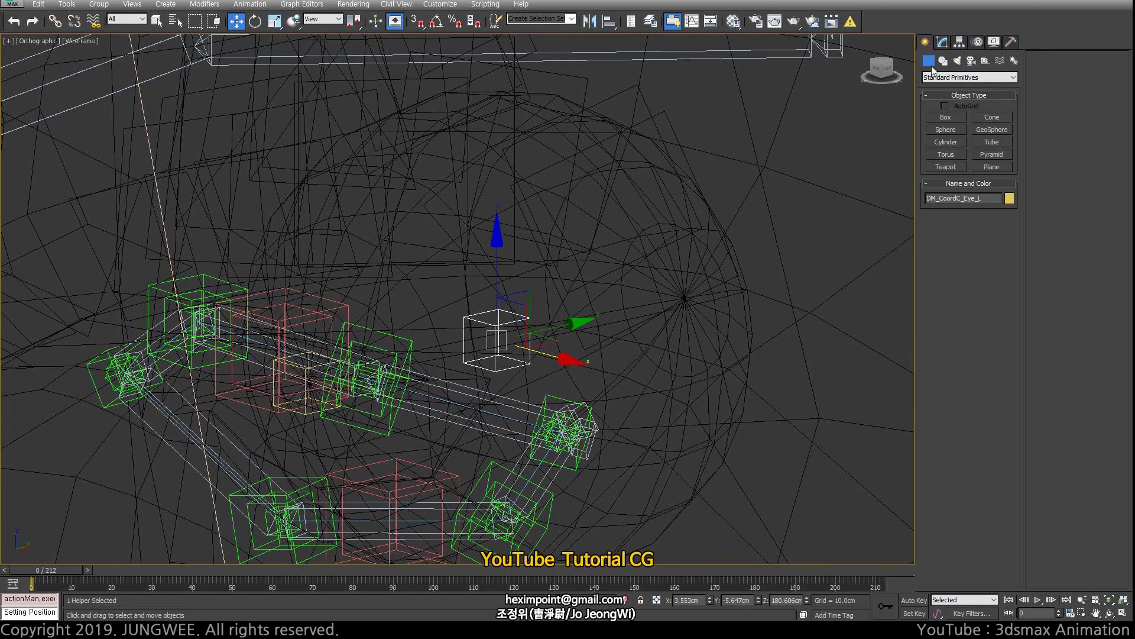
{"action": "left_click", "coordinate": [985, 61]}
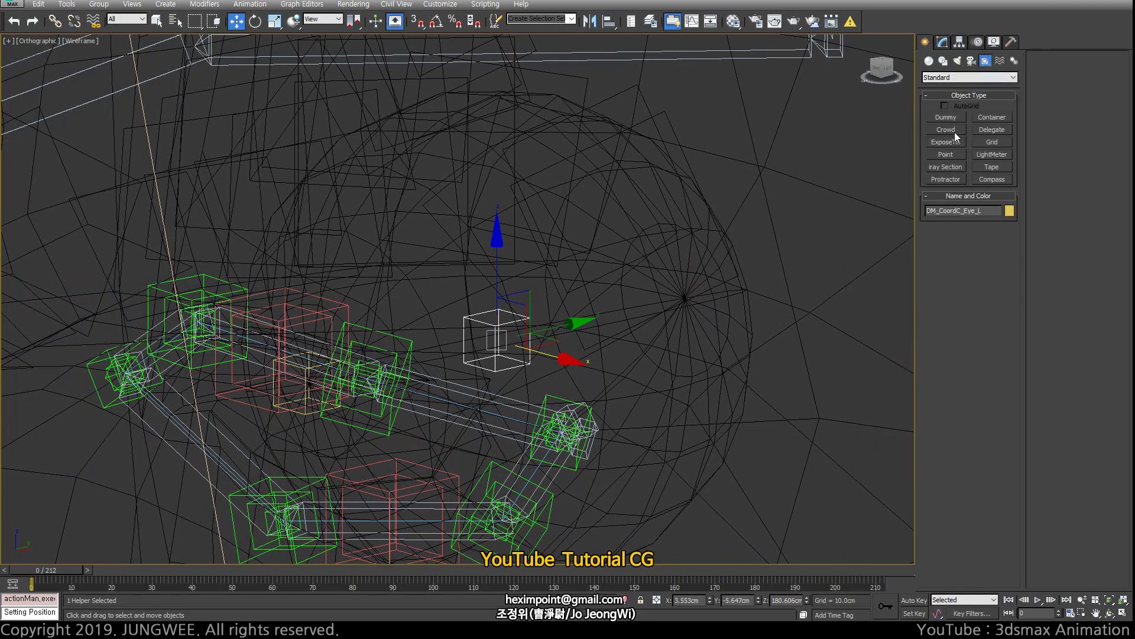
{"action": "left_click", "coordinate": [953, 157]}
{"action": "key", "text": "f"}
{"action": "scroll", "coordinate": [745, 213], "scroll_direction": "up", "scroll_amount": 5}
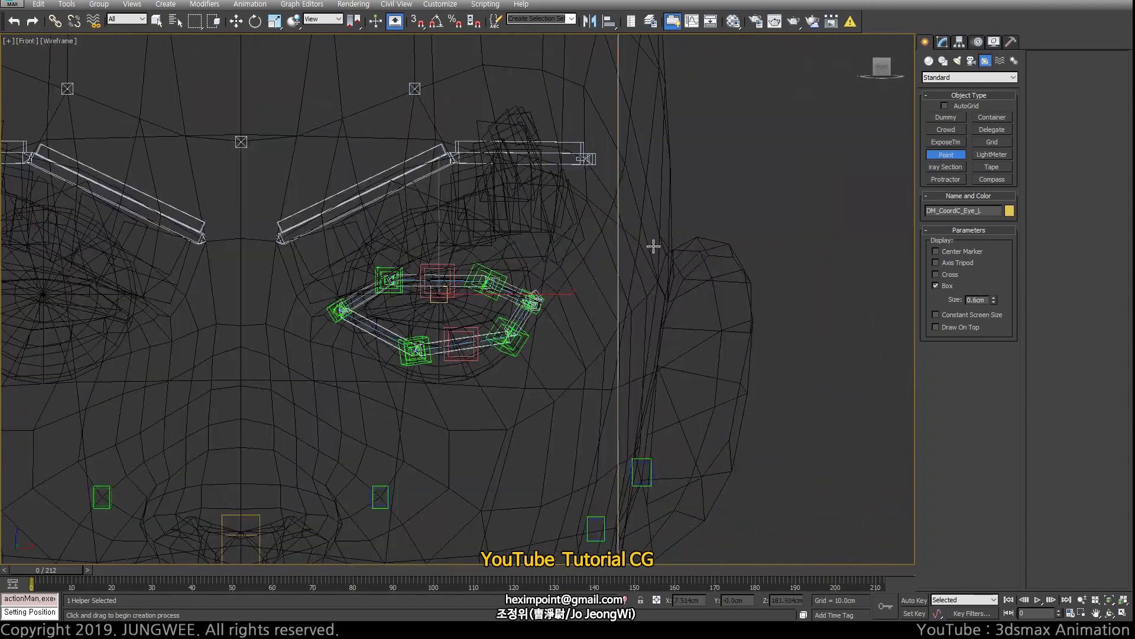
{"action": "left_click", "coordinate": [759, 167]}
{"action": "left_click", "coordinate": [810, 200]}
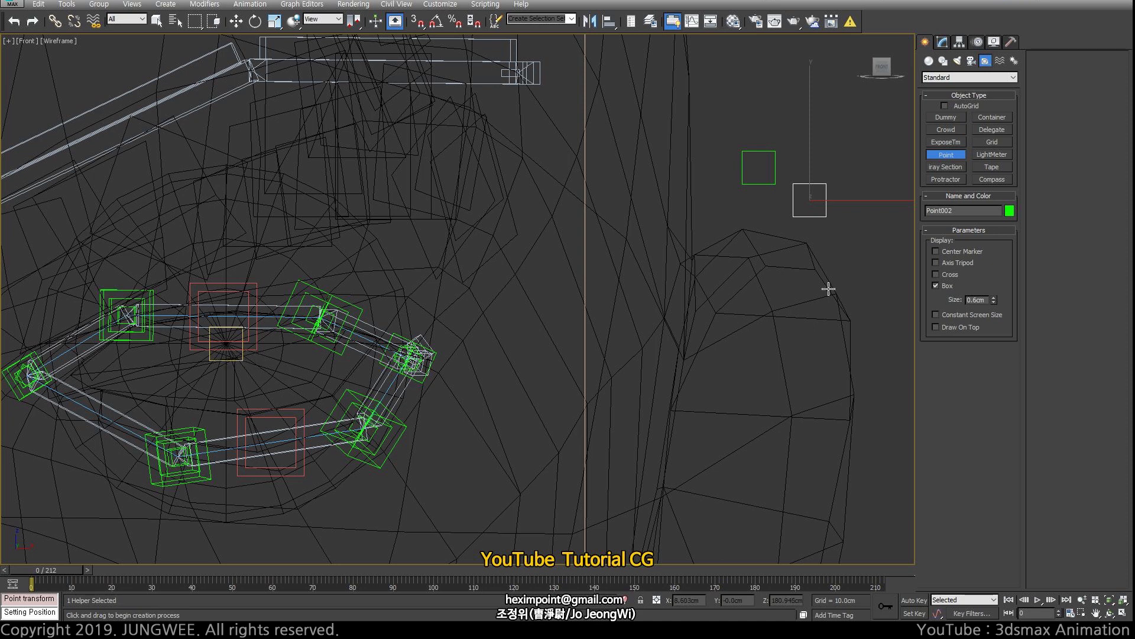
Step: Display both new point helpers, Point001 and Point002, as axis tripods only, with box and cross off
{"action": "left_click", "coordinate": [936, 284]}
{"action": "left_click", "coordinate": [935, 274]}
{"action": "key", "text": "w"}
{"action": "left_click", "coordinate": [775, 177]}
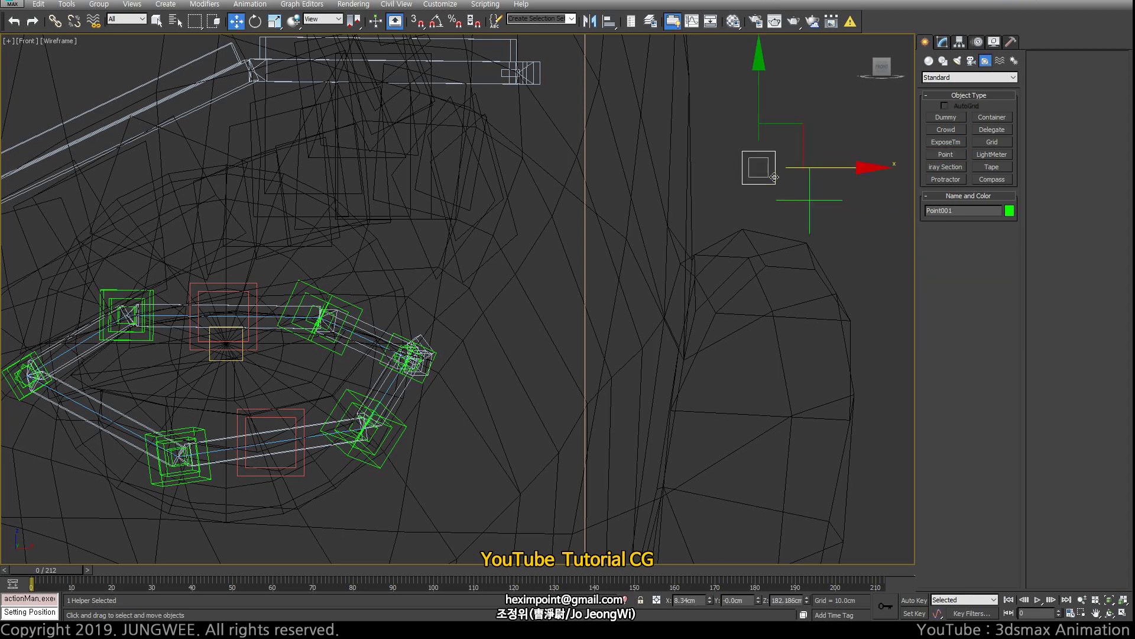
{"action": "left_click", "coordinate": [945, 42]}
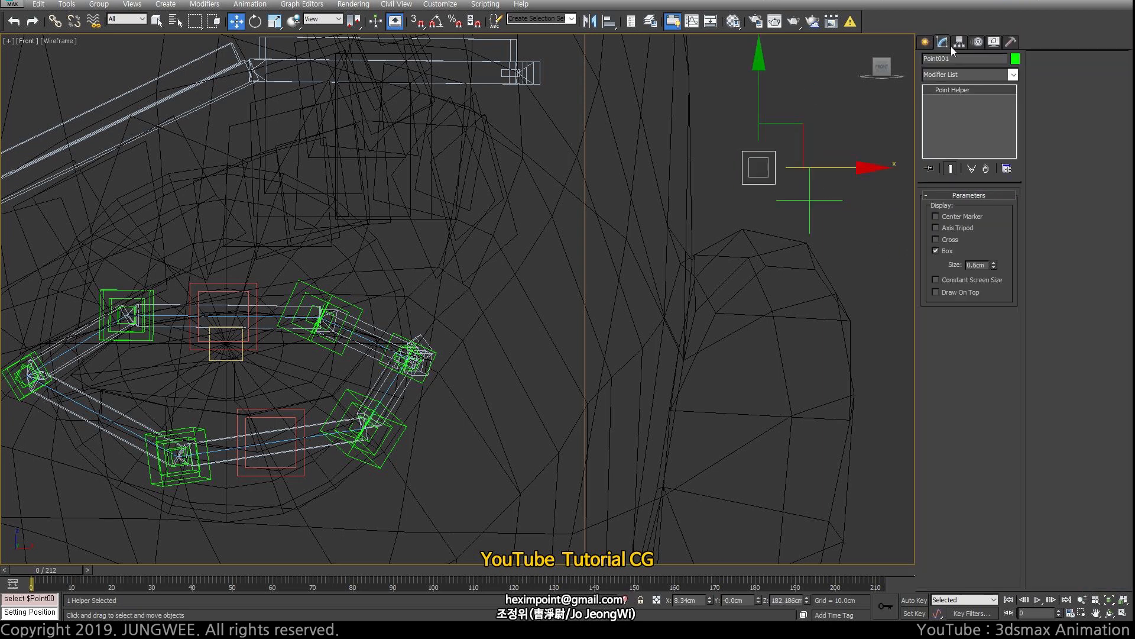
{"action": "left_click", "coordinate": [936, 251]}
{"action": "left_click", "coordinate": [936, 238]}
{"action": "left_click", "coordinate": [935, 239]}
{"action": "left_click", "coordinate": [936, 227]}
{"action": "left_click", "coordinate": [818, 200]}
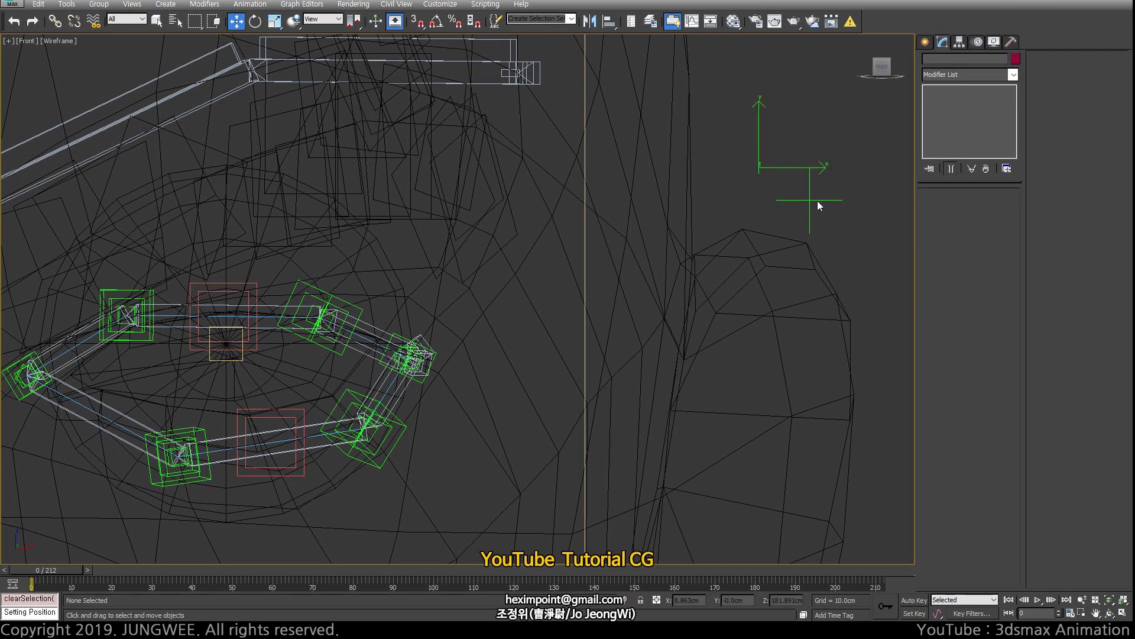
{"action": "left_click", "coordinate": [935, 239]}
{"action": "left_click", "coordinate": [936, 228]}
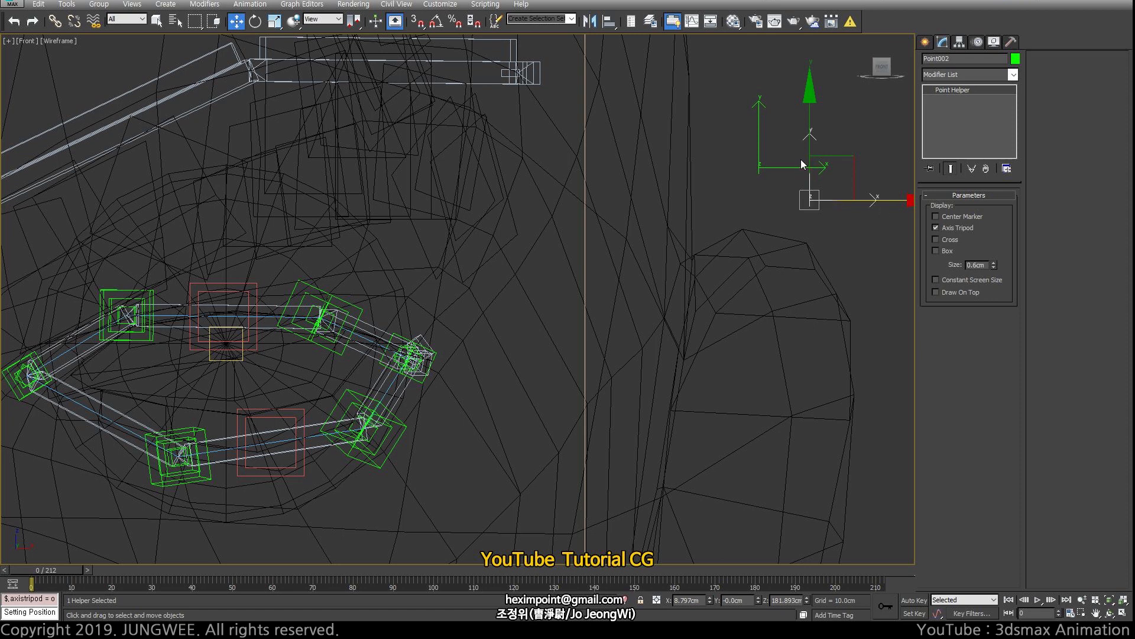
Step: Select both new point helpers and set their object color to yellow
{"action": "left_click_drag", "start_coordinate": [733, 156], "coordinate": [803, 204]}
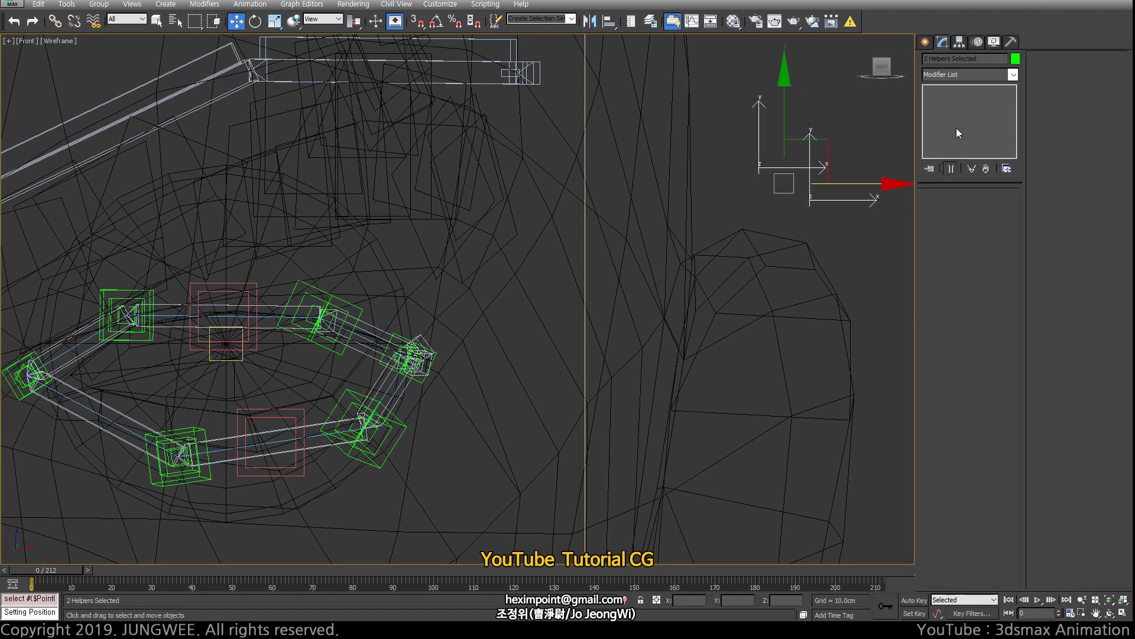
{"action": "left_click", "coordinate": [1018, 59]}
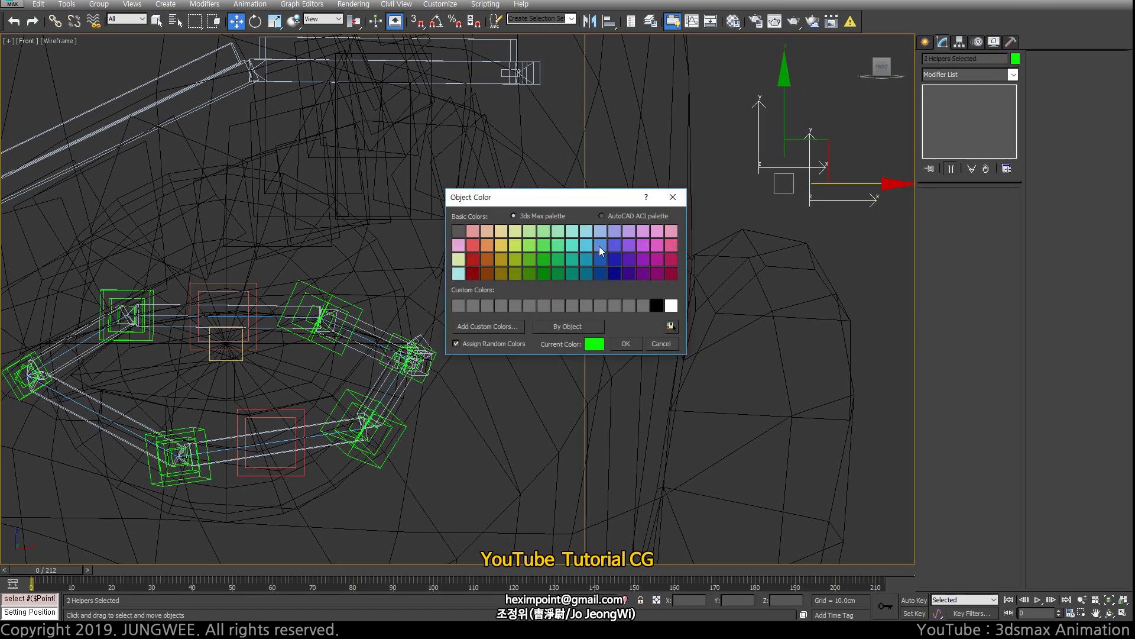
{"action": "left_click", "coordinate": [491, 245]}
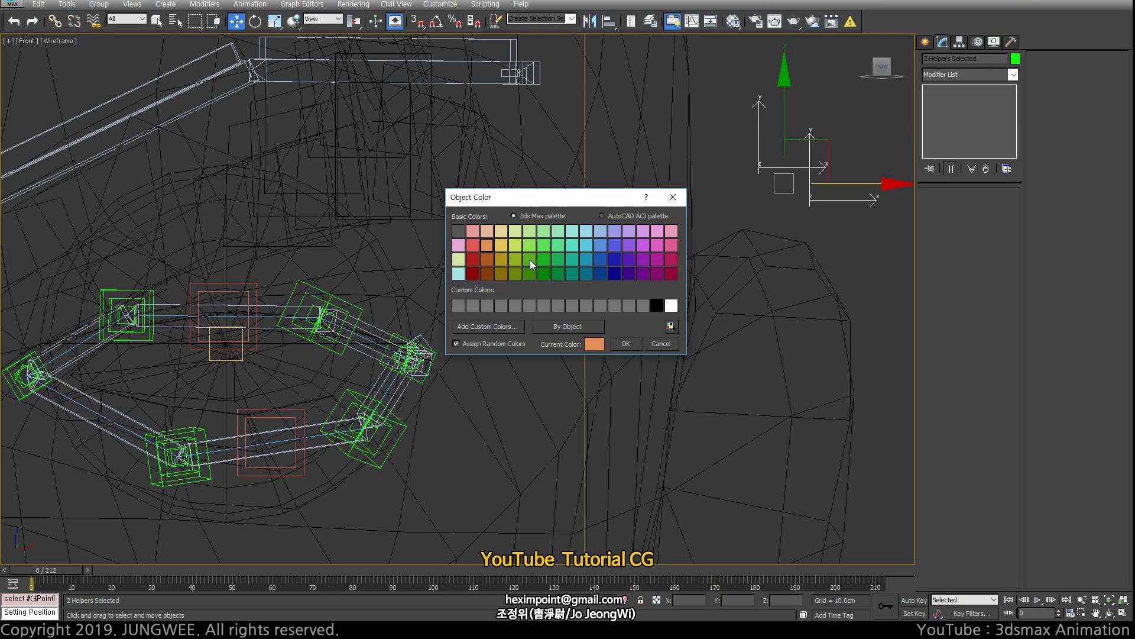
{"action": "left_click", "coordinate": [502, 244]}
{"action": "left_click", "coordinate": [625, 343]}
Step: Align Point001 to the DM_CoordF_Eye_L helper, matching X, Y and Z position by pivot point as well as local orientation
{"action": "left_click", "coordinate": [747, 151]}
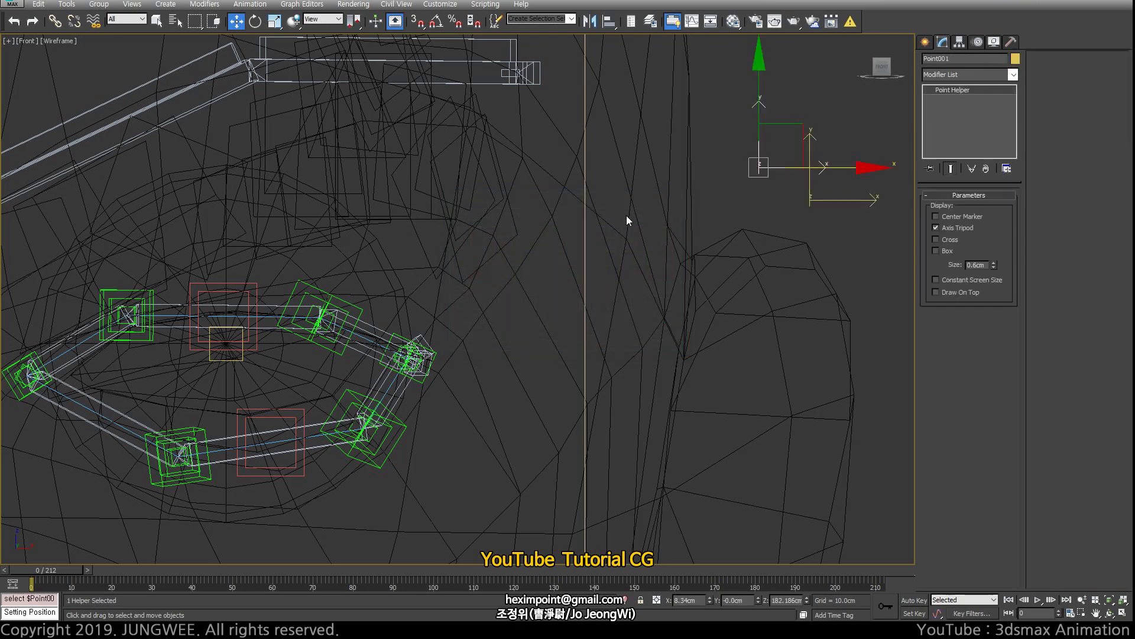
{"action": "key", "text": "alt+a"}
{"action": "scroll", "coordinate": [227, 355], "scroll_direction": "up", "scroll_amount": 4}
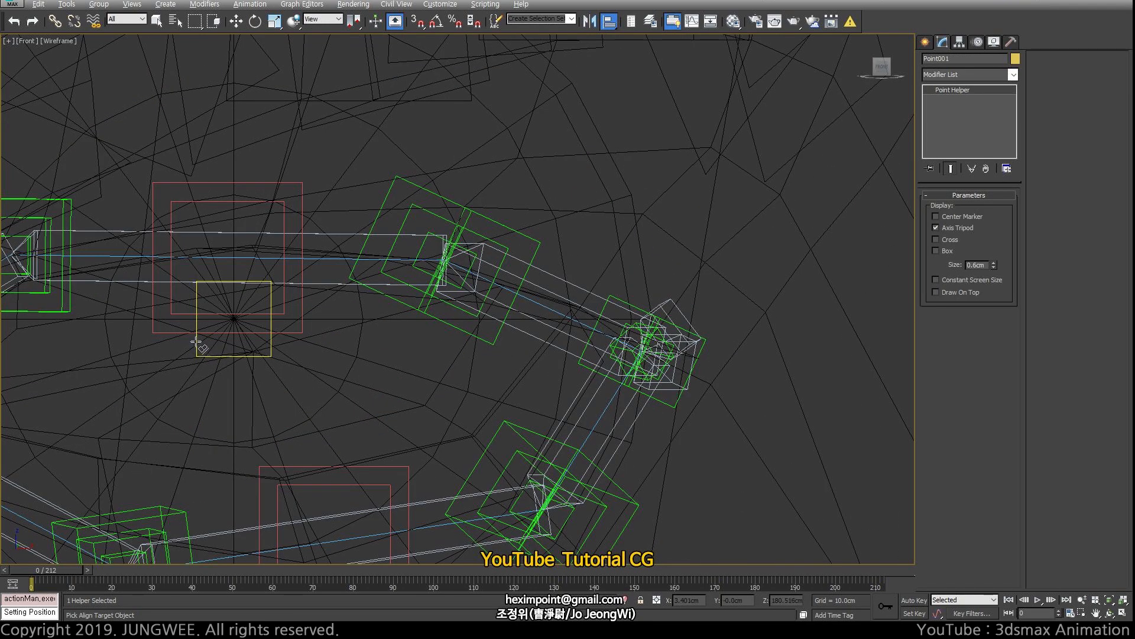
{"action": "left_click", "coordinate": [264, 353]}
{"action": "left_click", "coordinate": [605, 343]}
{"action": "left_click", "coordinate": [564, 342]}
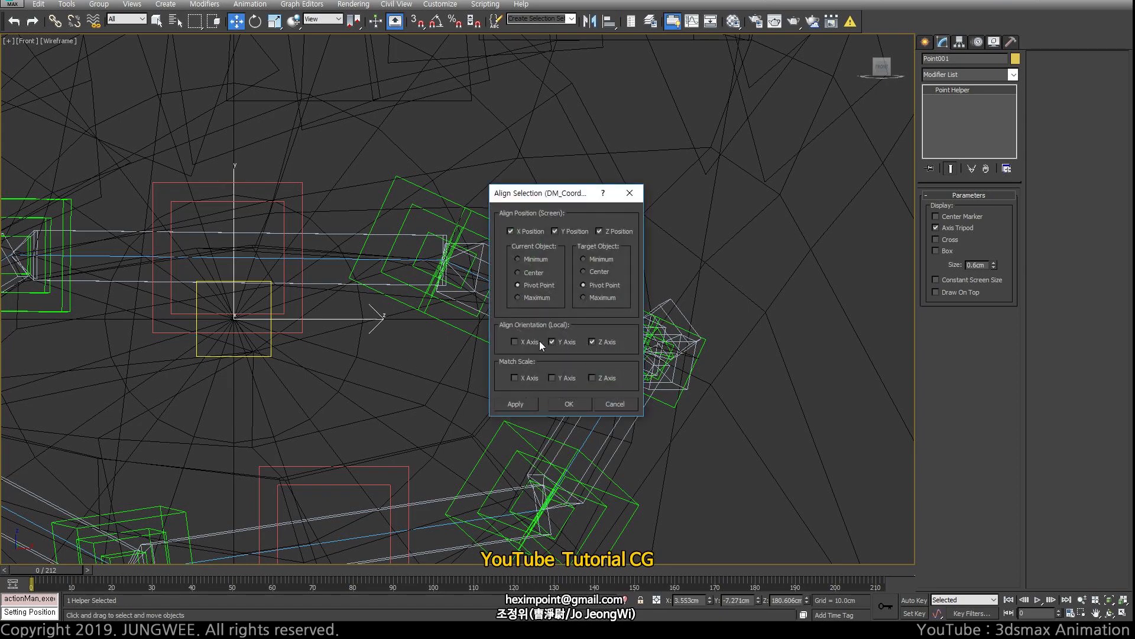
{"action": "left_click", "coordinate": [569, 403]}
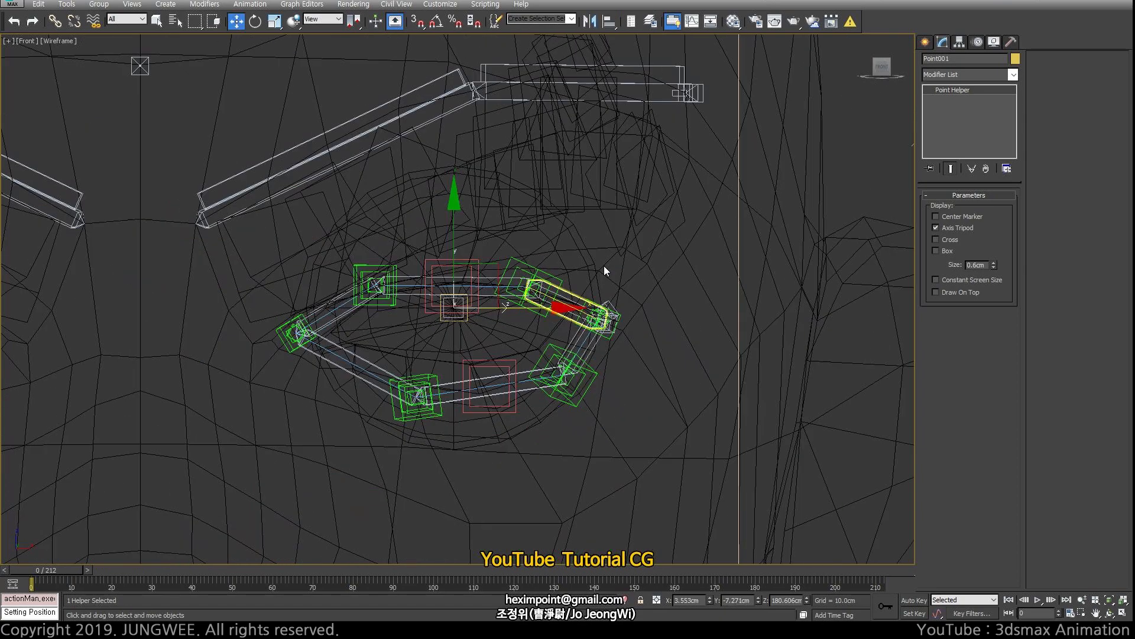
{"action": "scroll", "coordinate": [604, 265], "scroll_direction": "down", "scroll_amount": 3}
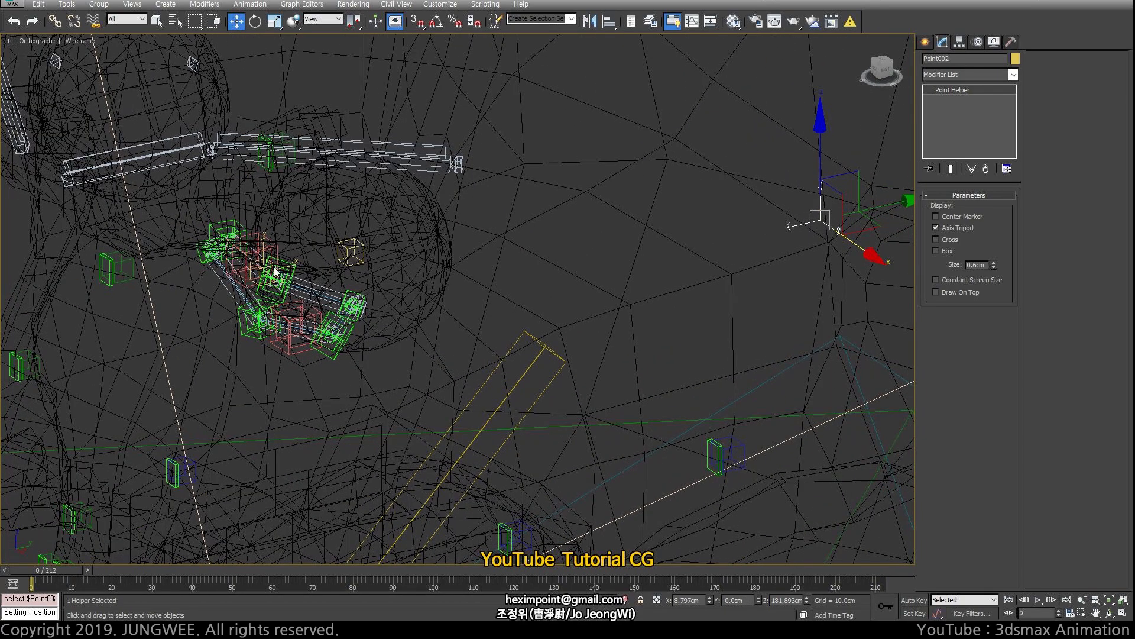
Step: Align Point002 to the DM_CoordC_Eye_L helper, matching X, Y and Z position by pivot point and all local orientation axes
{"action": "scroll", "coordinate": [275, 272], "scroll_direction": "up", "scroll_amount": 5}
{"action": "key", "text": "alt+a"}
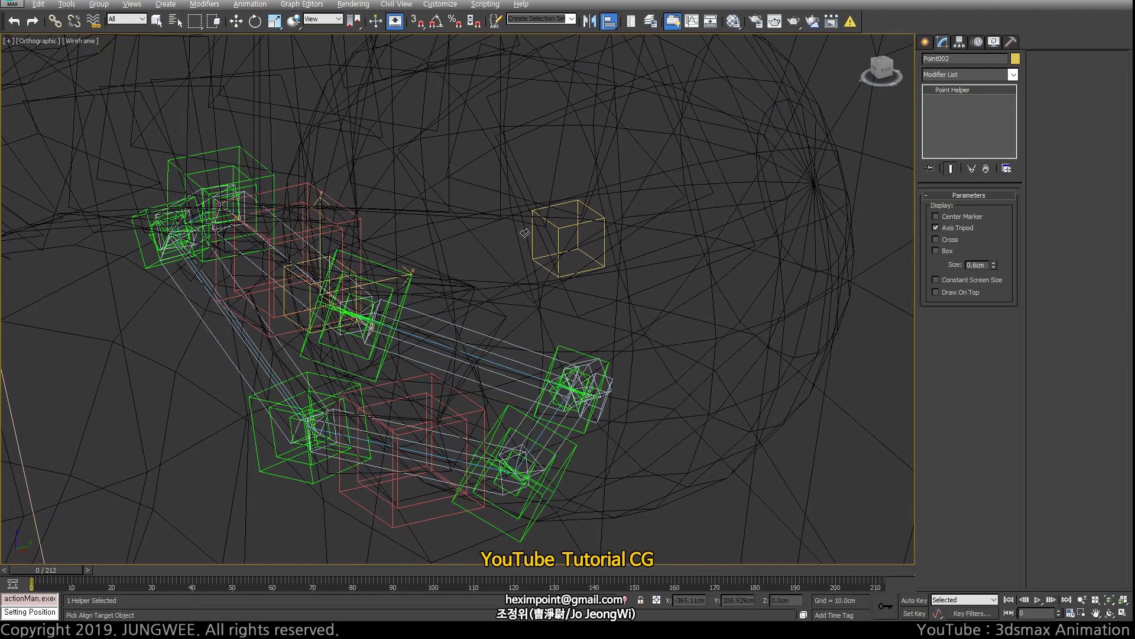
{"action": "left_click", "coordinate": [533, 235]}
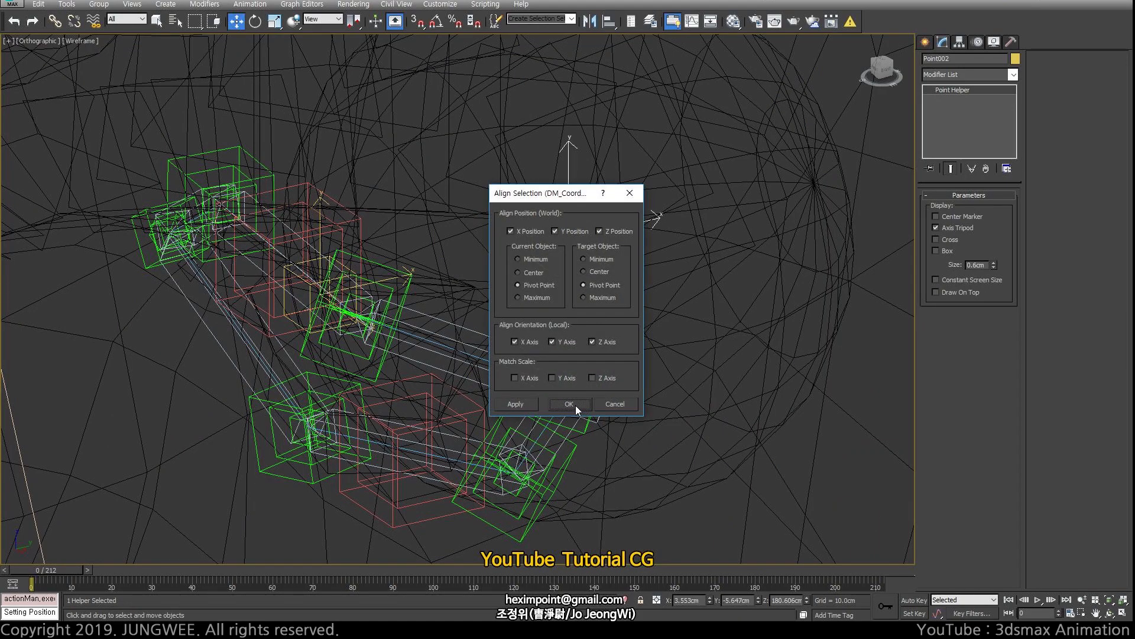
{"action": "left_click", "coordinate": [576, 405]}
Step: Check the alignment of Point002 with DM_CoordC_Eye_L by selecting each of them in a close view of the eyeball's centre
{"action": "scroll", "coordinate": [539, 286], "scroll_direction": "down", "scroll_amount": 4}
{"action": "mouse_move", "coordinate": [538, 286]}
{"action": "middle_mouse_down", "text": "alt"}
{"action": "mouse_move", "coordinate": [677, 245]}
{"action": "mouse_move", "coordinate": [766, 264]}
{"action": "mouse_move", "coordinate": [604, 293]}
{"action": "mouse_move", "coordinate": [544, 263]}
{"action": "mouse_move", "coordinate": [472, 272]}
{"action": "mouse_move", "coordinate": [528, 271]}
{"action": "middle_mouse_up", "text": "alt"}
{"action": "scroll", "coordinate": [515, 242], "scroll_direction": "up", "scroll_amount": 3}
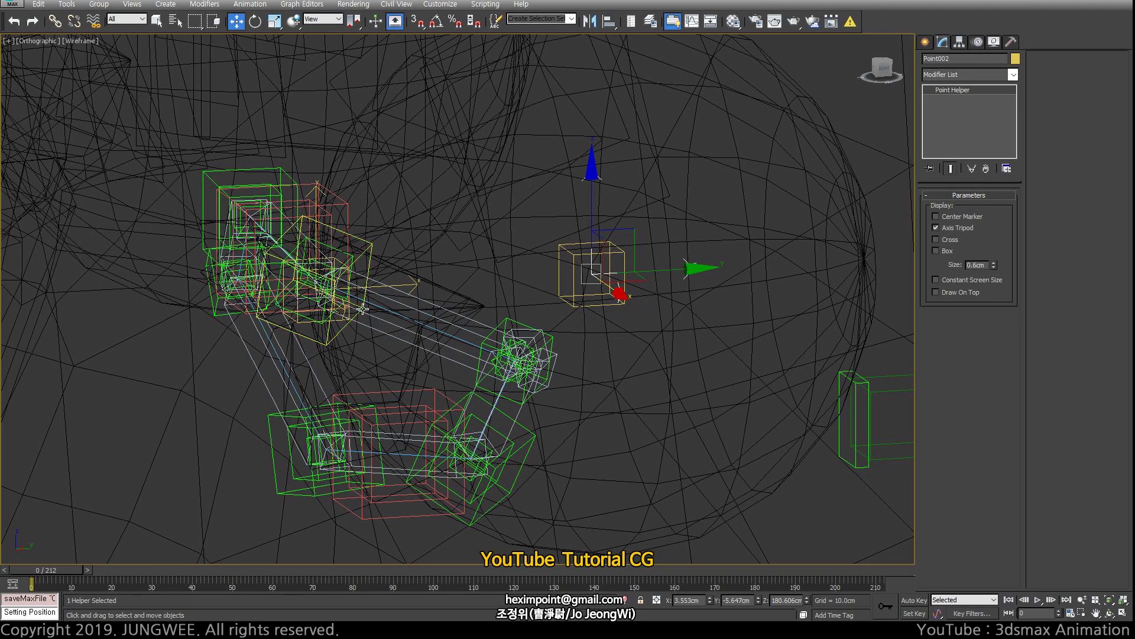
{"action": "left_click", "coordinate": [569, 260]}
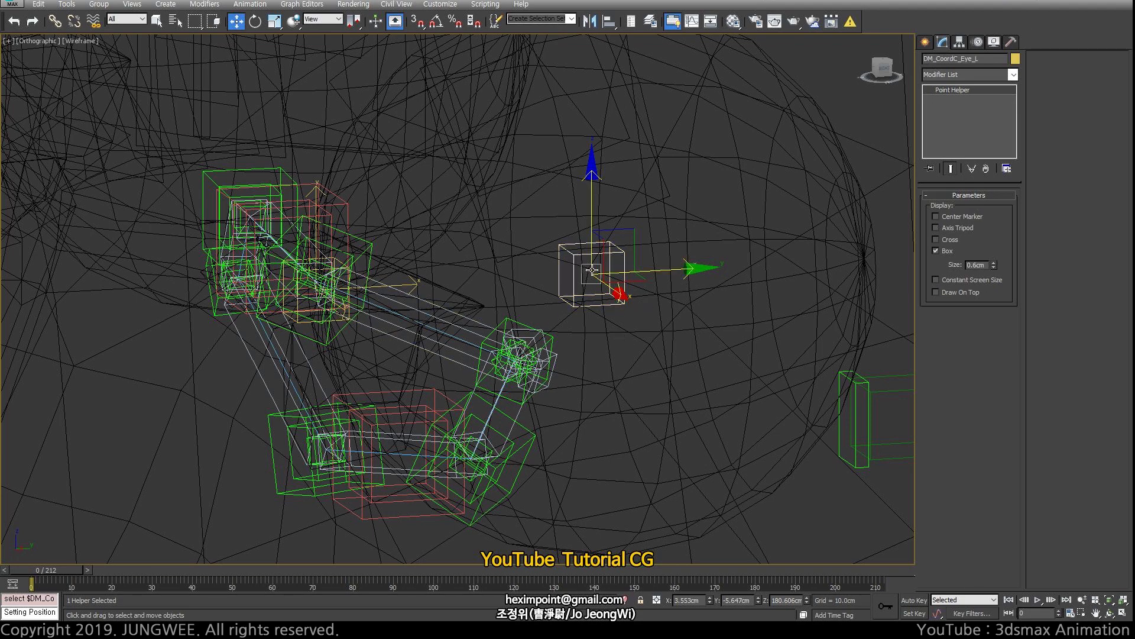
{"action": "scroll", "coordinate": [593, 261], "scroll_direction": "up", "scroll_amount": 4}
{"action": "left_click", "coordinate": [589, 147]}
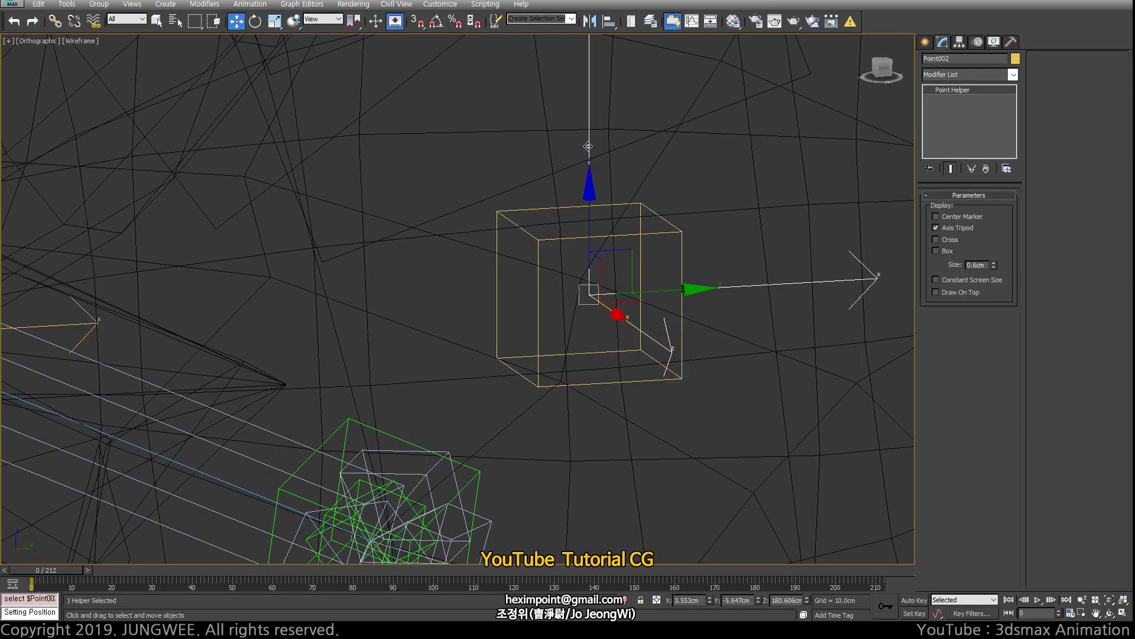
{"action": "left_click", "coordinate": [588, 296]}
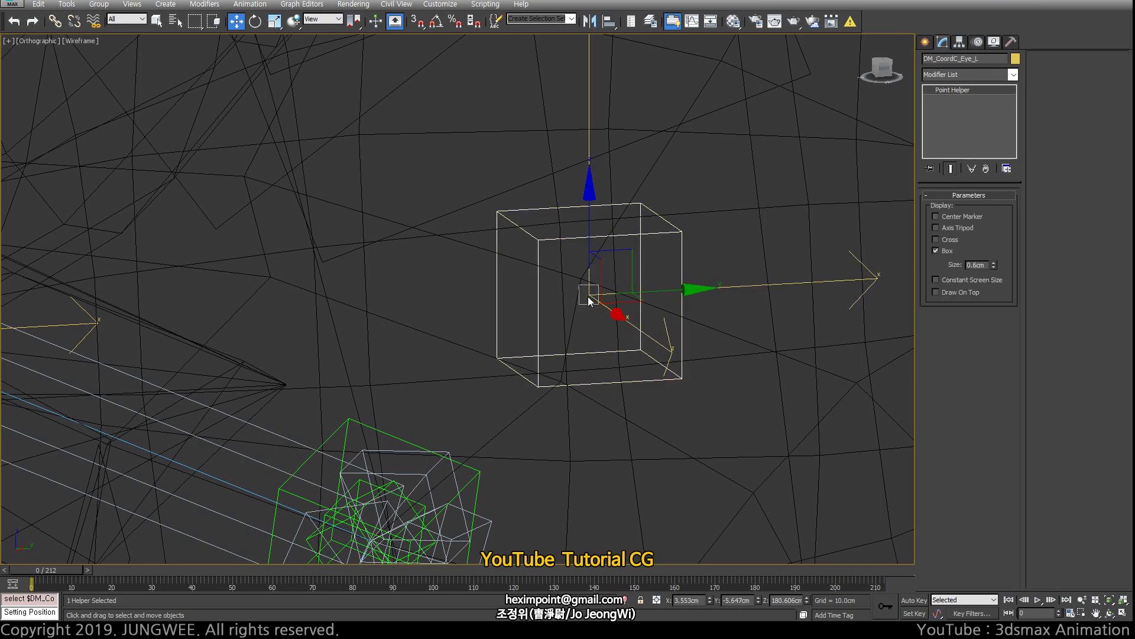
{"action": "scroll", "coordinate": [423, 309], "scroll_direction": "down", "scroll_amount": 4}
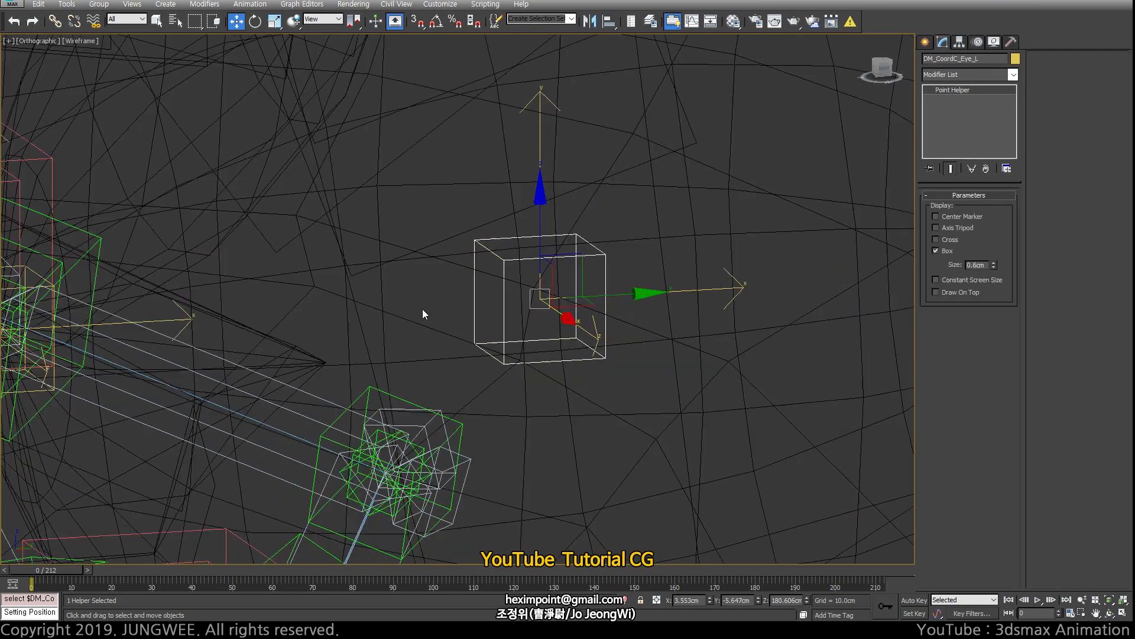
Step: Select the two yellow box helpers of the left eye, front and centre, together and examine their arrangement from the side
{"action": "middle_click_drag", "start_coordinate": [286, 346], "coordinate": [431, 322], "text": "alt"}
{"action": "scroll", "coordinate": [445, 313], "scroll_direction": "up", "scroll_amount": 2}
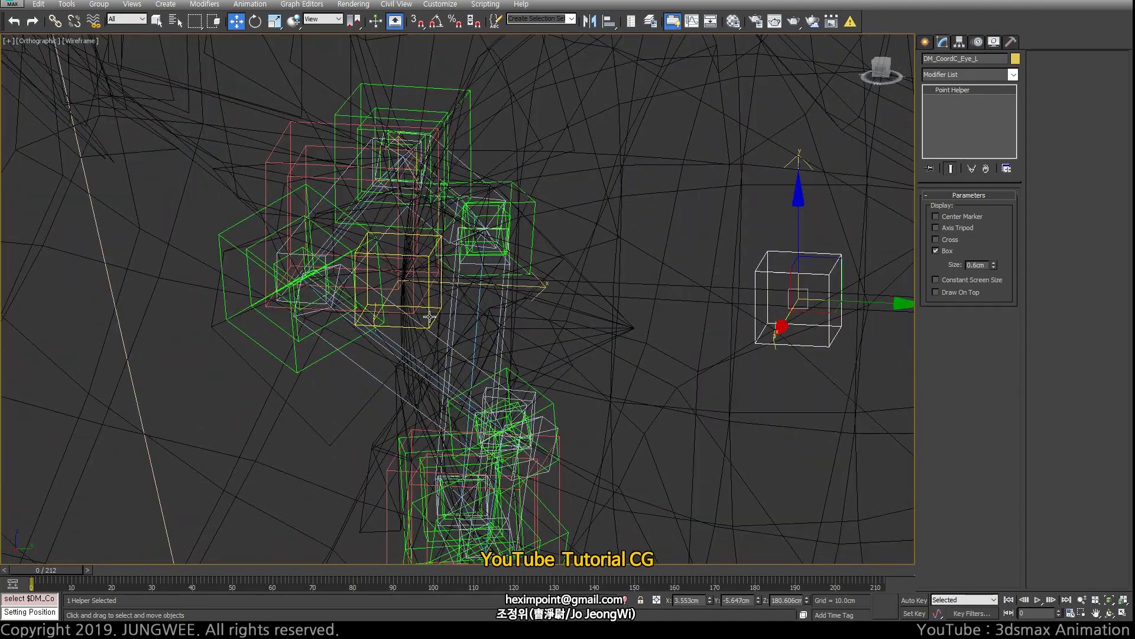
{"action": "left_click", "coordinate": [397, 327]}
{"action": "left_click", "coordinate": [782, 272], "text": "ctrl"}
{"action": "scroll", "coordinate": [724, 291], "scroll_direction": "down", "scroll_amount": 3}
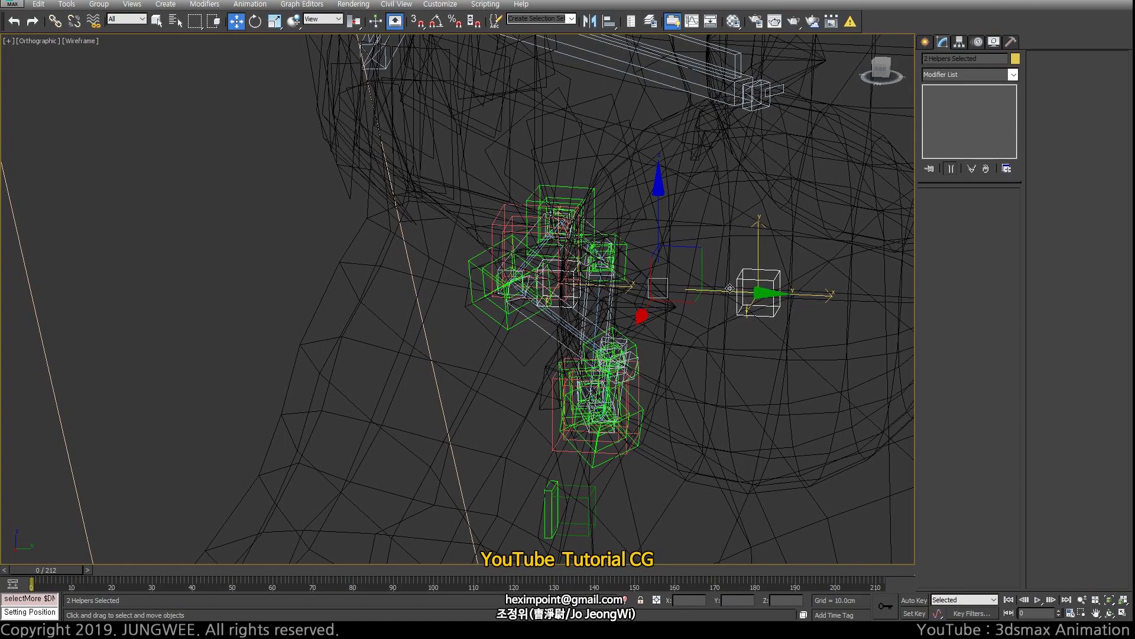
{"action": "middle_click_drag", "start_coordinate": [697, 296], "coordinate": [568, 317], "text": "alt"}
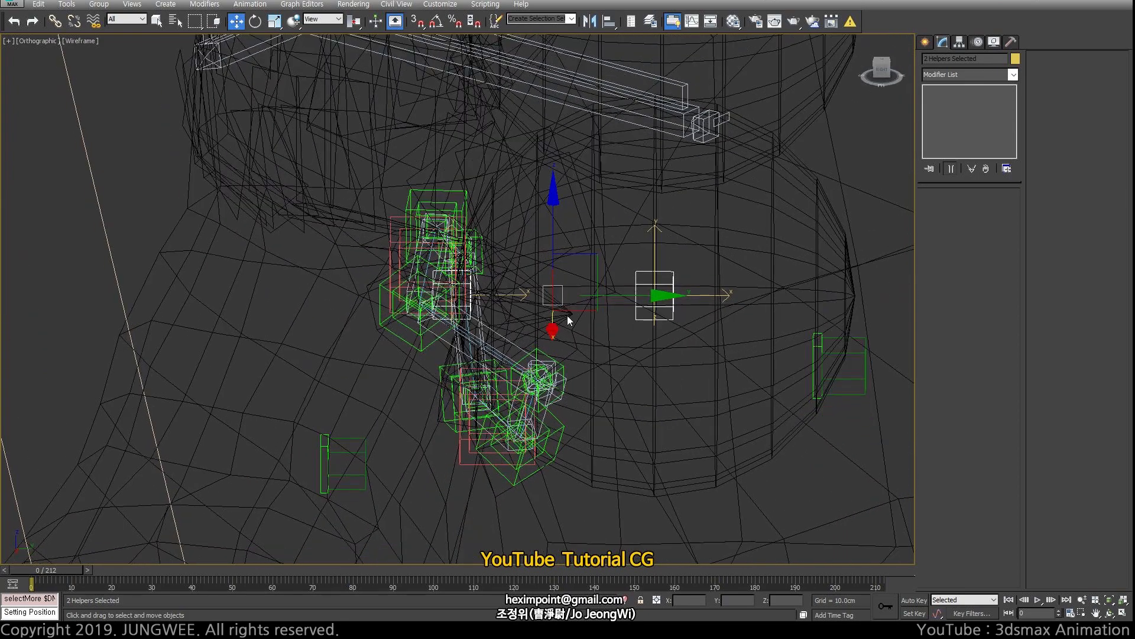
{"action": "scroll", "coordinate": [568, 313], "scroll_direction": "down", "scroll_amount": 2}
Step: Show the head shaded with edged faces and inspect the cheek bones Bip001 Cheek_LS2 and Bip001 Cheek_L1
{"action": "key", "text": "F3"}
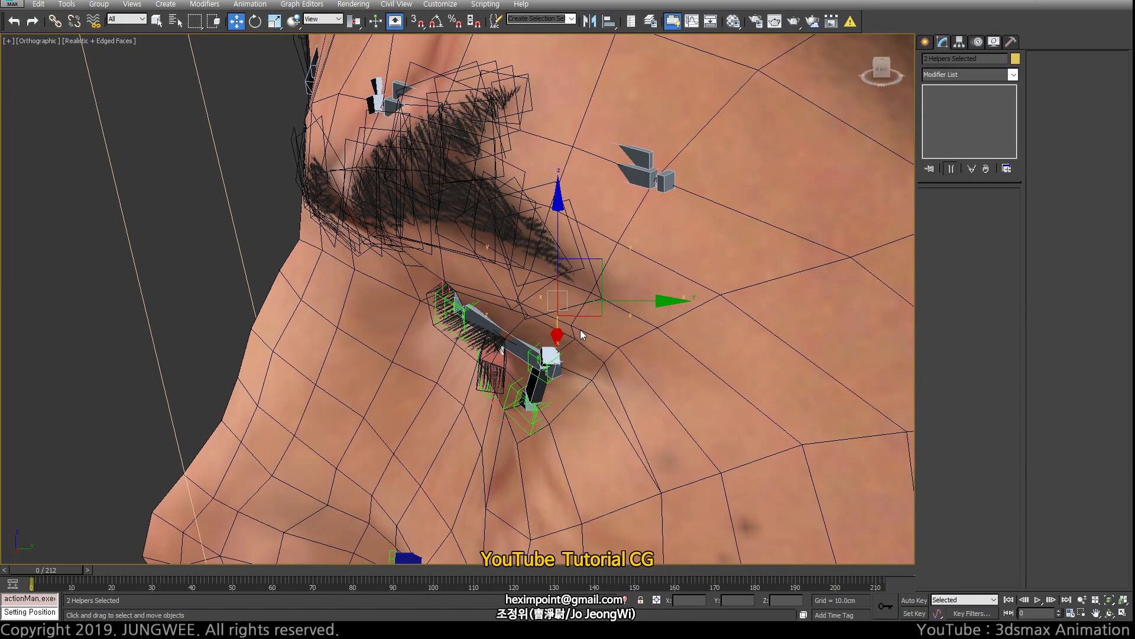
{"action": "scroll", "coordinate": [580, 328], "scroll_direction": "down", "scroll_amount": 2}
{"action": "middle_click_drag", "start_coordinate": [598, 327], "coordinate": [376, 344], "text": "alt"}
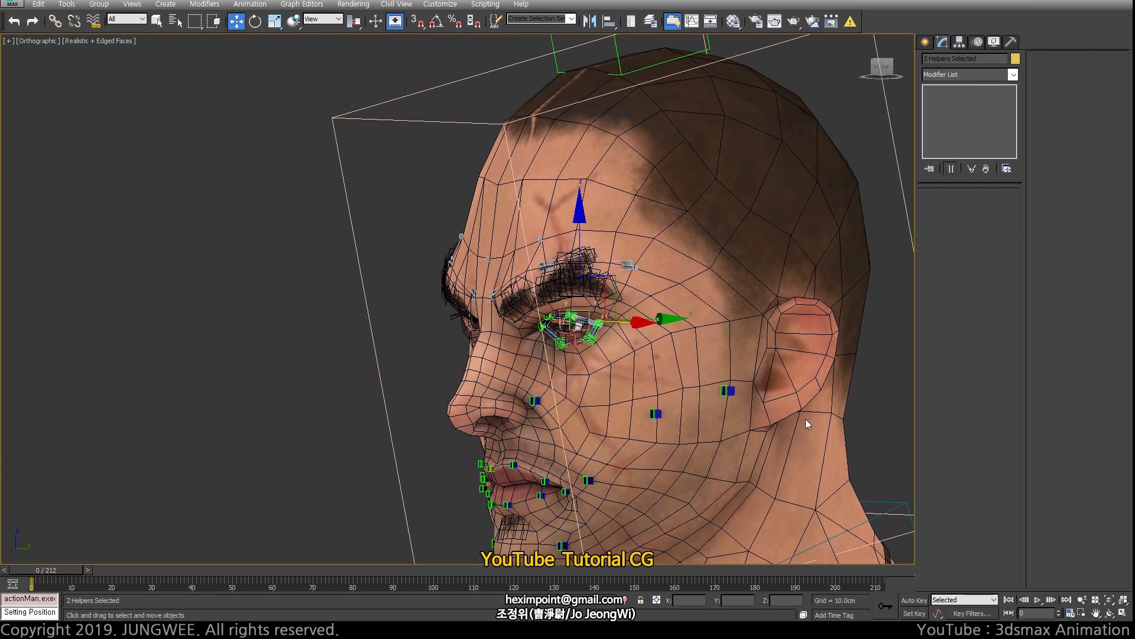
{"action": "left_click", "coordinate": [728, 391]}
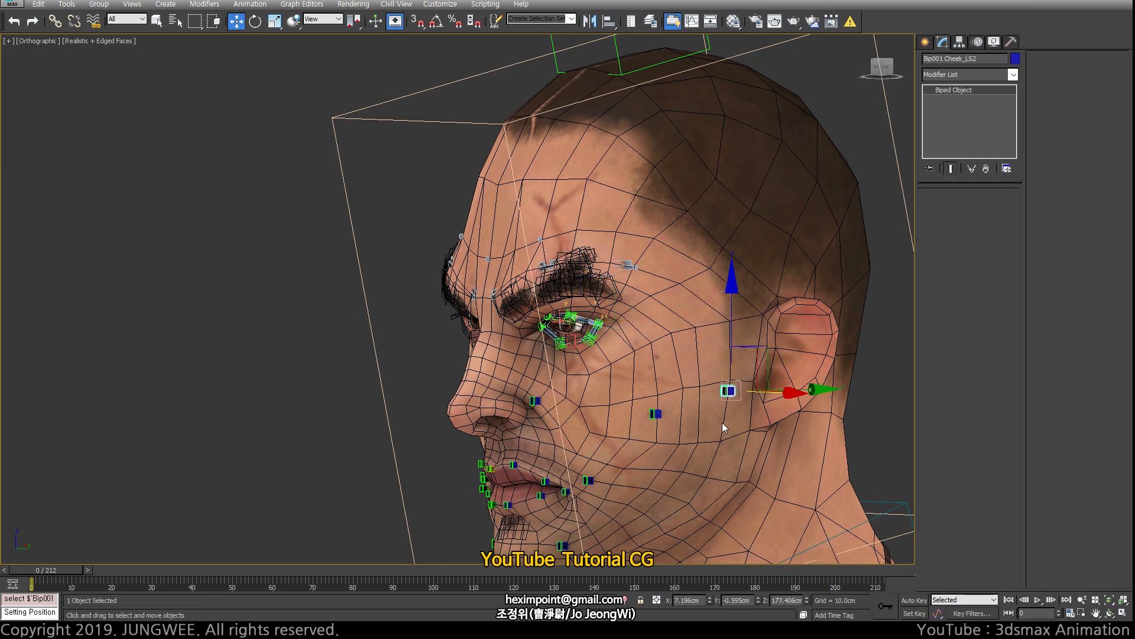
{"action": "left_click", "coordinate": [535, 401]}
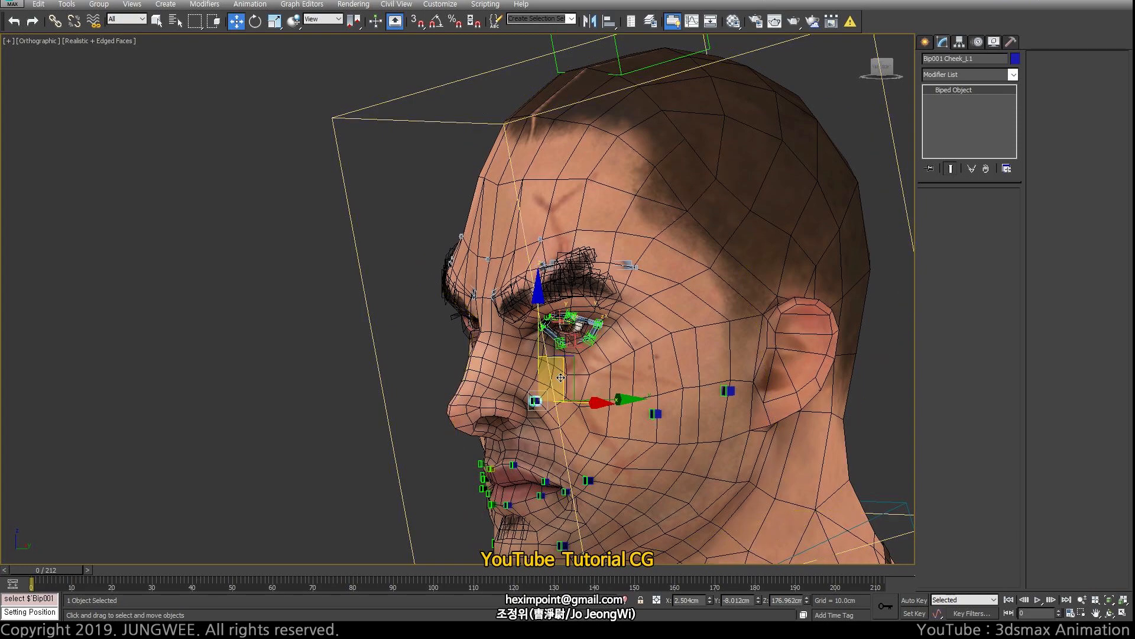
{"action": "scroll", "coordinate": [560, 378], "scroll_direction": "up", "scroll_amount": 4}
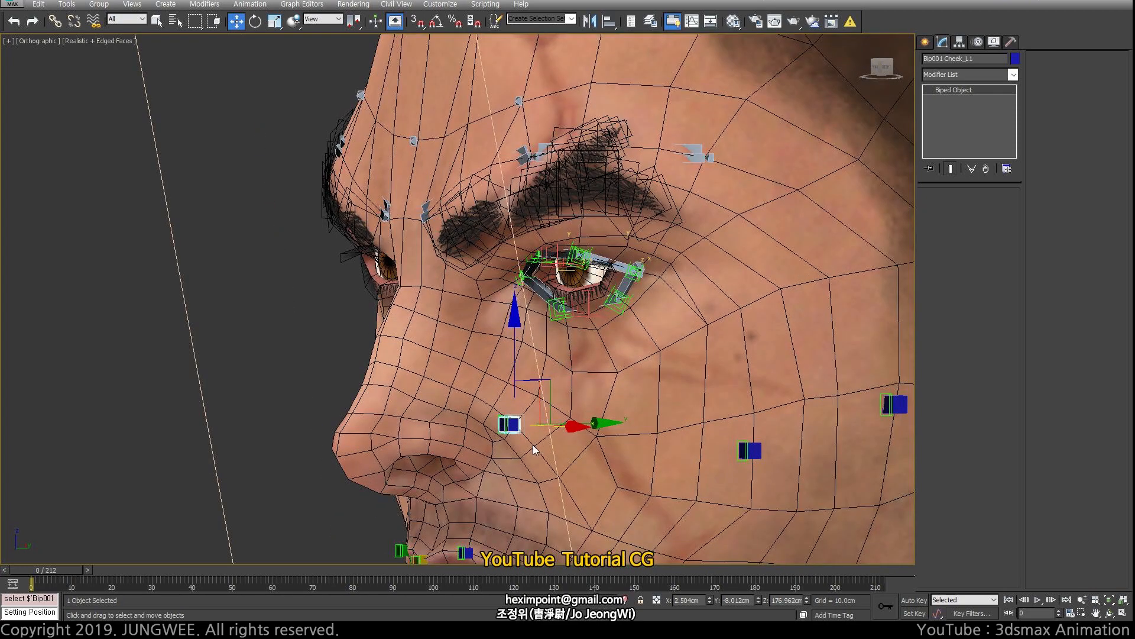
{"action": "scroll", "coordinate": [619, 415], "scroll_direction": "down", "scroll_amount": 4}
{"action": "middle_click_drag", "start_coordinate": [619, 415], "coordinate": [532, 426], "text": "alt"}
{"action": "scroll", "coordinate": [532, 425], "scroll_direction": "up", "scroll_amount": 3}
{"action": "left_click", "coordinate": [533, 401]}
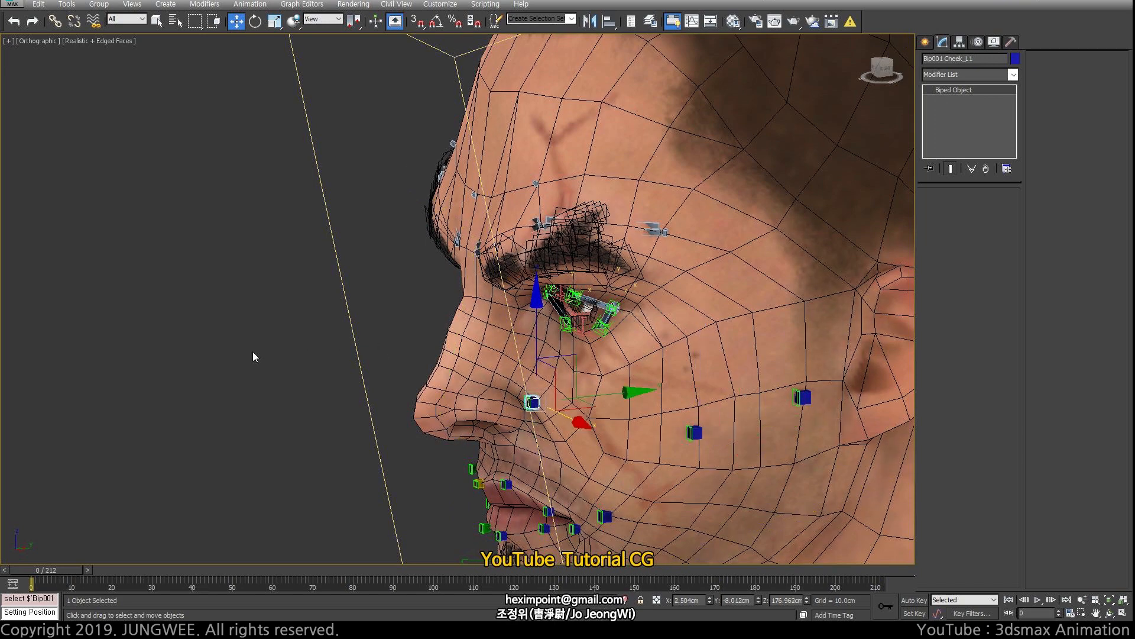
Step: Examine the left eye's rig in relation to the surrounding face bones on the shaded head from several angles
{"action": "scroll", "coordinate": [253, 351], "scroll_direction": "down", "scroll_amount": 3}
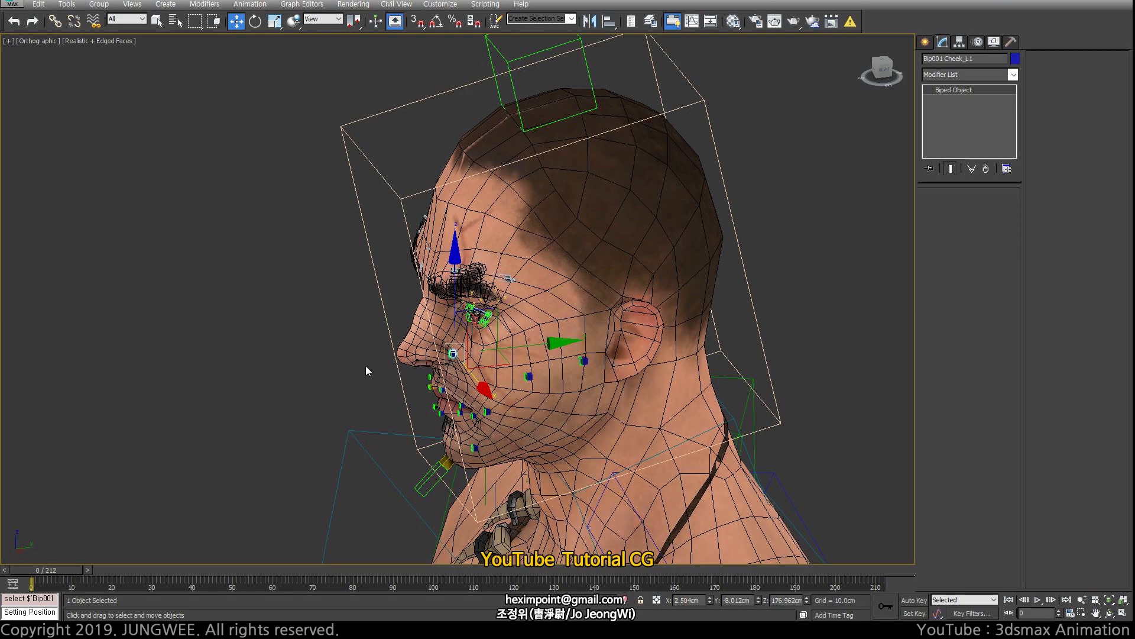
{"action": "scroll", "coordinate": [354, 336], "scroll_direction": "up", "scroll_amount": 4}
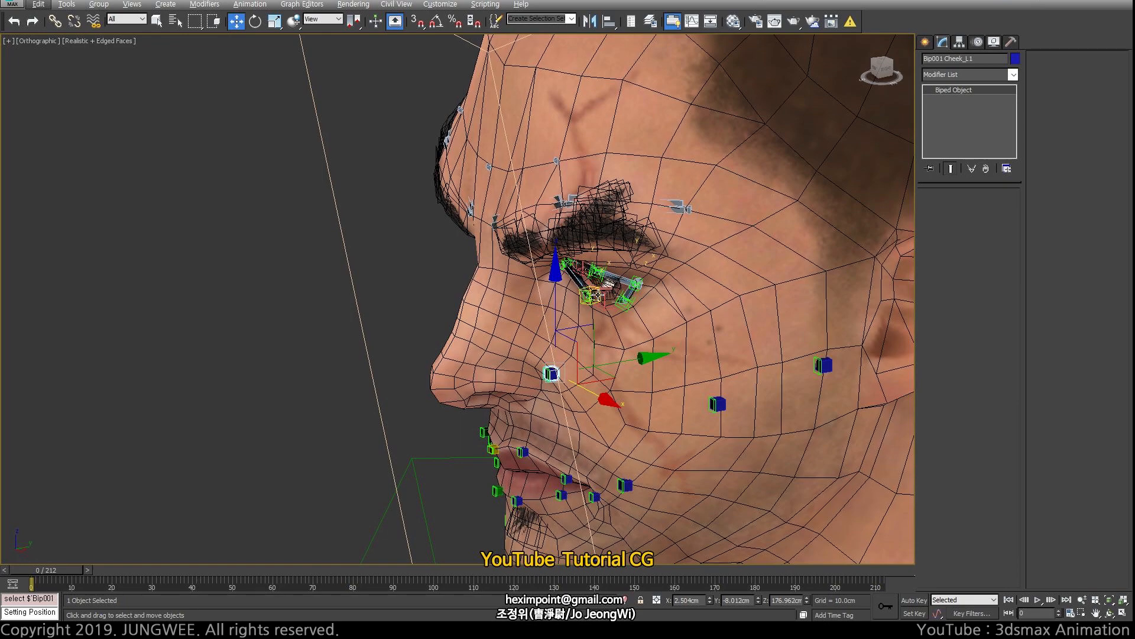
{"action": "mouse_move", "coordinate": [608, 287]}
{"action": "middle_mouse_down", "text": "alt"}
{"action": "mouse_move", "coordinate": [586, 313]}
{"action": "mouse_move", "coordinate": [598, 296]}
{"action": "middle_mouse_up", "text": "alt"}
{"action": "scroll", "coordinate": [586, 313], "scroll_direction": "down", "scroll_amount": 4}
{"action": "scroll", "coordinate": [572, 322], "scroll_direction": "up", "scroll_amount": 4}
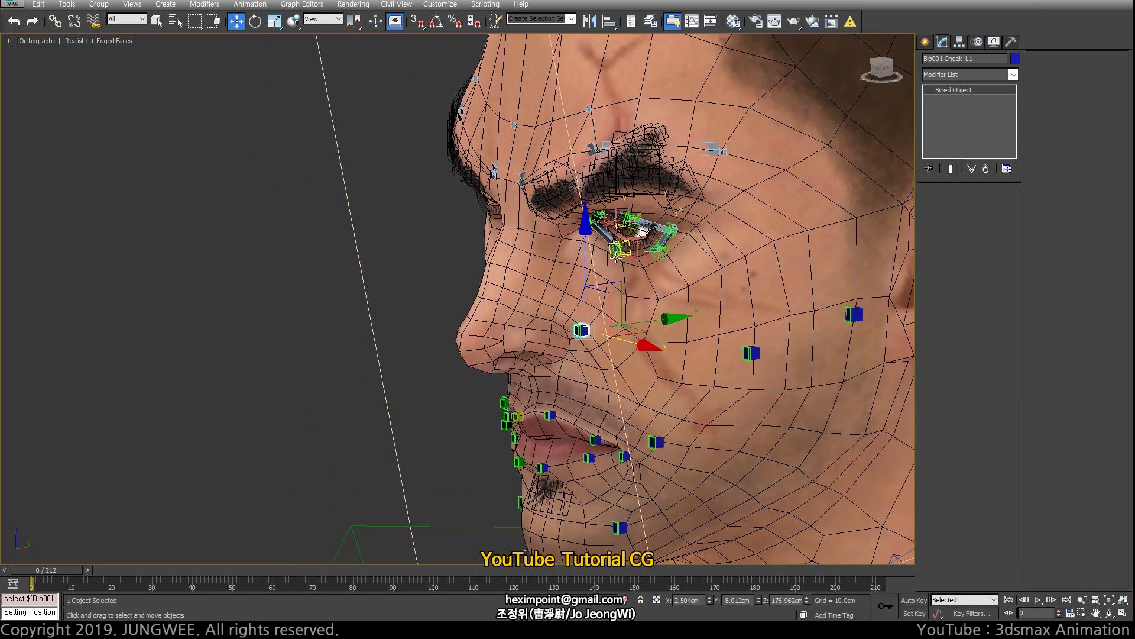
{"action": "scroll", "coordinate": [618, 251], "scroll_direction": "down", "scroll_amount": 4}
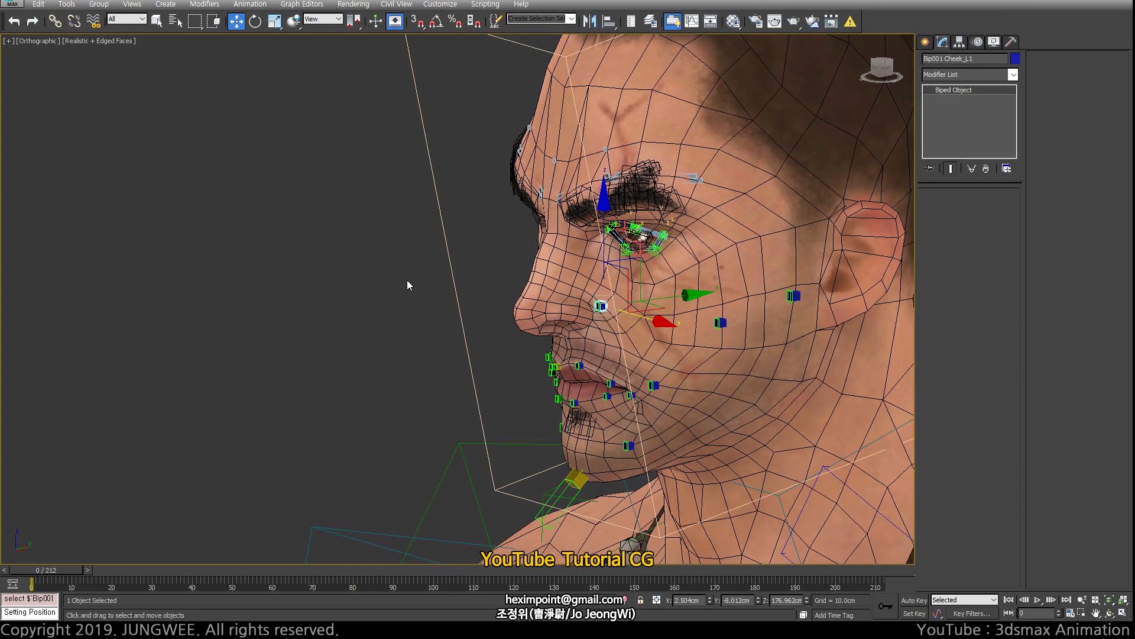
{"action": "scroll", "coordinate": [658, 217], "scroll_direction": "up", "scroll_amount": 5}
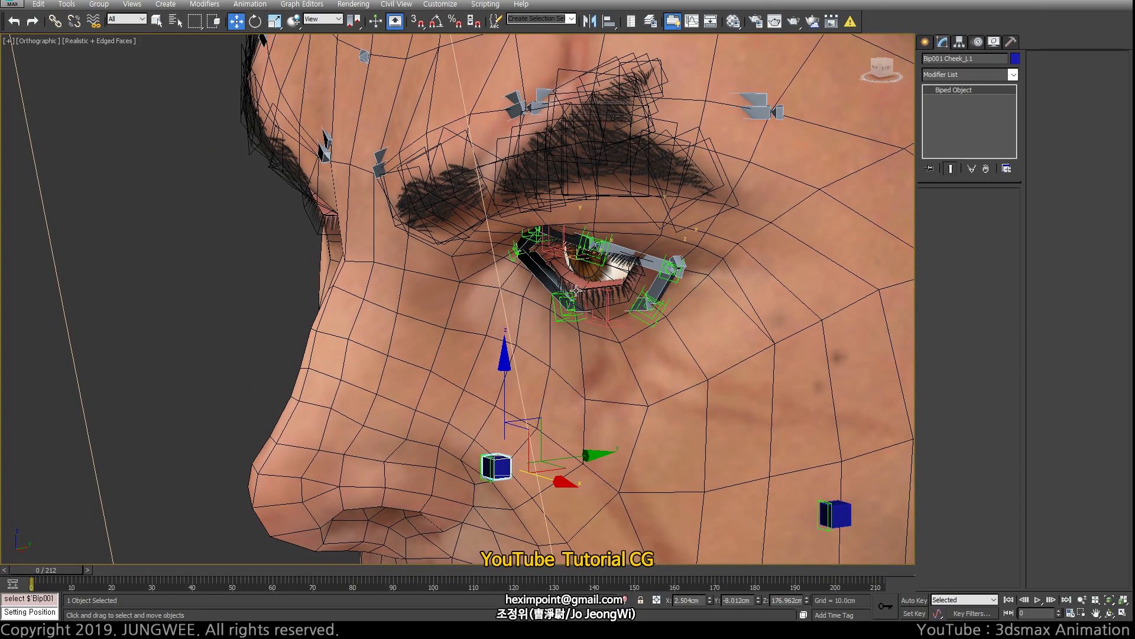
{"action": "scroll", "coordinate": [557, 269], "scroll_direction": "down", "scroll_amount": 4}
{"action": "middle_click_drag", "start_coordinate": [558, 269], "coordinate": [536, 246], "text": "alt"}
{"action": "scroll", "coordinate": [459, 275], "scroll_direction": "down", "scroll_amount": 2}
{"action": "scroll", "coordinate": [541, 242], "scroll_direction": "up", "scroll_amount": 6}
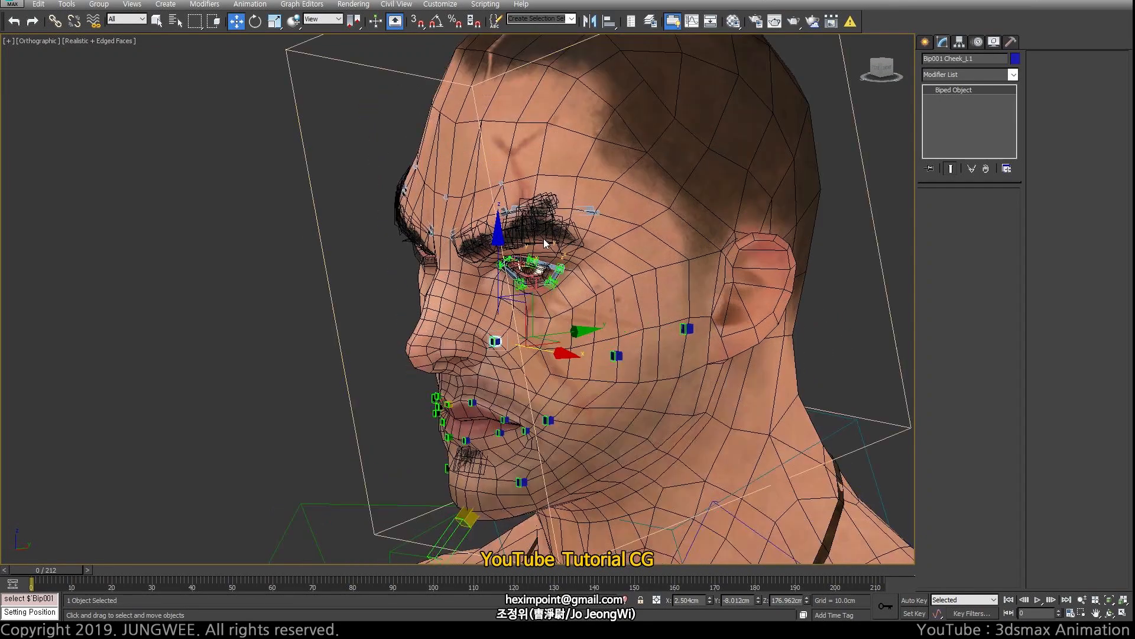
Step: Return to wireframe display and select DM_CoordC_Eye_L plus the front yellow box helper to study their axes around the eyeball
{"action": "key", "text": "F3"}
{"action": "scroll", "coordinate": [558, 272], "scroll_direction": "up", "scroll_amount": 3}
{"action": "left_click", "coordinate": [586, 272]}
{"action": "scroll", "coordinate": [473, 314], "scroll_direction": "up", "scroll_amount": 3}
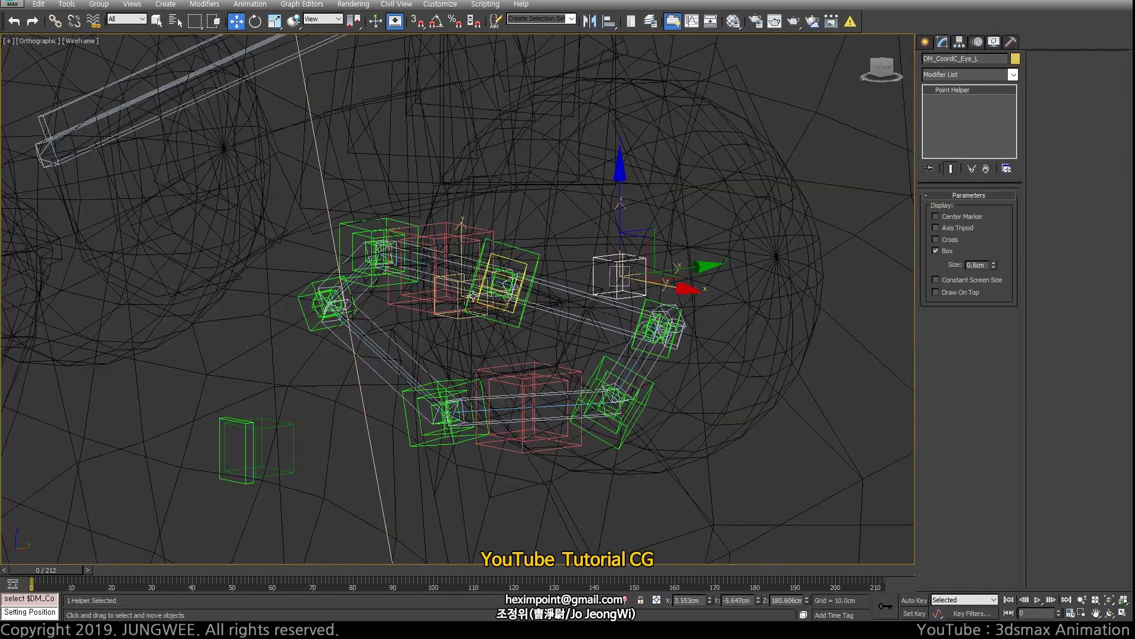
{"action": "left_click", "coordinate": [462, 324], "text": "ctrl"}
{"action": "middle_click_drag", "start_coordinate": [461, 324], "coordinate": [513, 279], "text": "alt"}
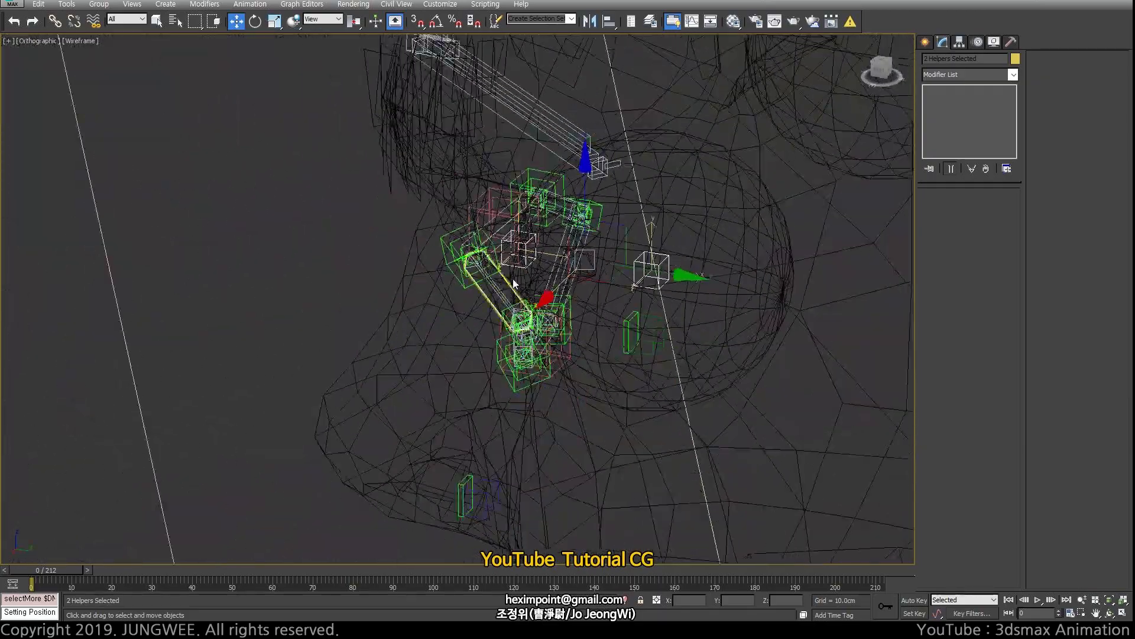
{"action": "middle_click_drag", "start_coordinate": [424, 294], "coordinate": [464, 347], "text": "alt"}
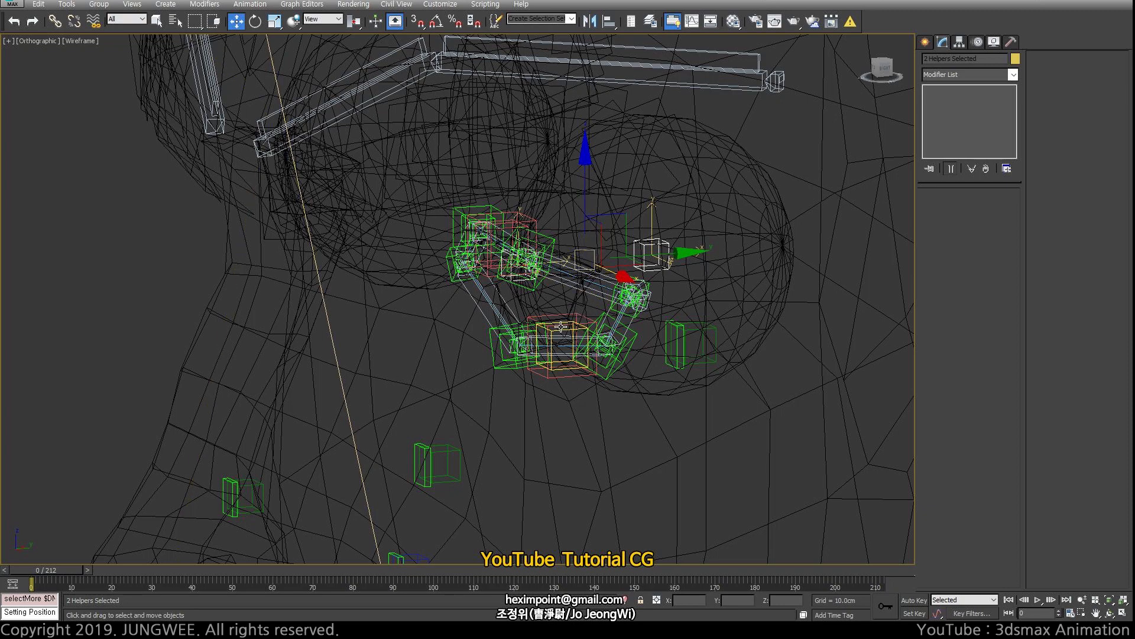
{"action": "scroll", "coordinate": [602, 283], "scroll_direction": "up", "scroll_amount": 5}
{"action": "middle_click_drag", "start_coordinate": [666, 233], "coordinate": [712, 165], "text": "alt"}
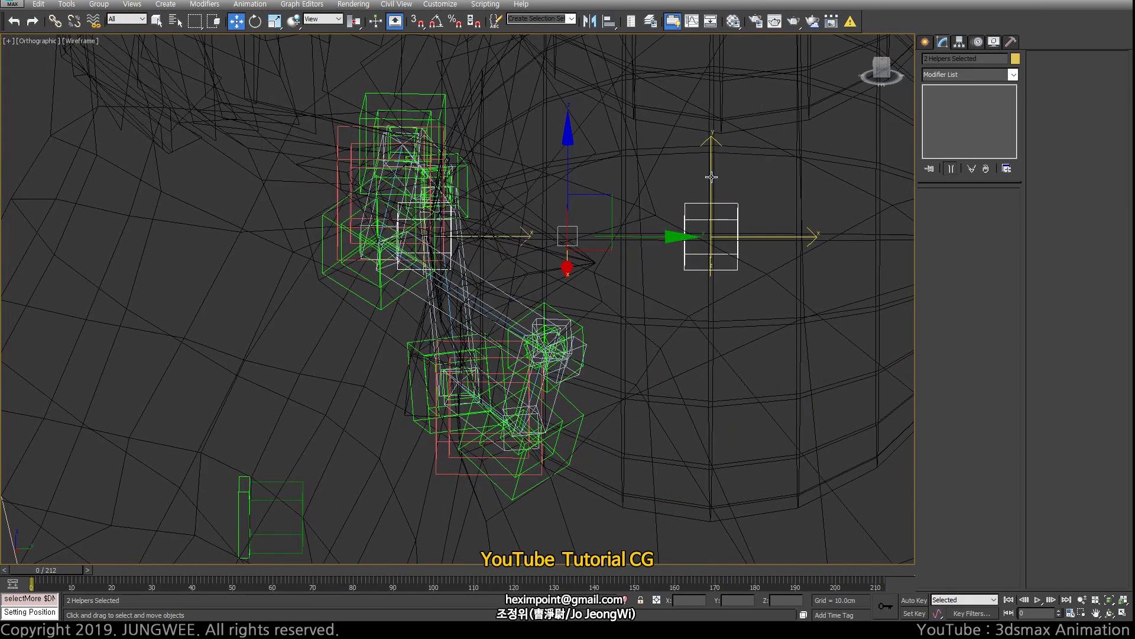
Step: Compare Point002 and DM_CoordC_Eye_L at the eyeball's centre once more, ending with DM_CoordC_Eye_L selected
{"action": "left_click", "coordinate": [712, 165]}
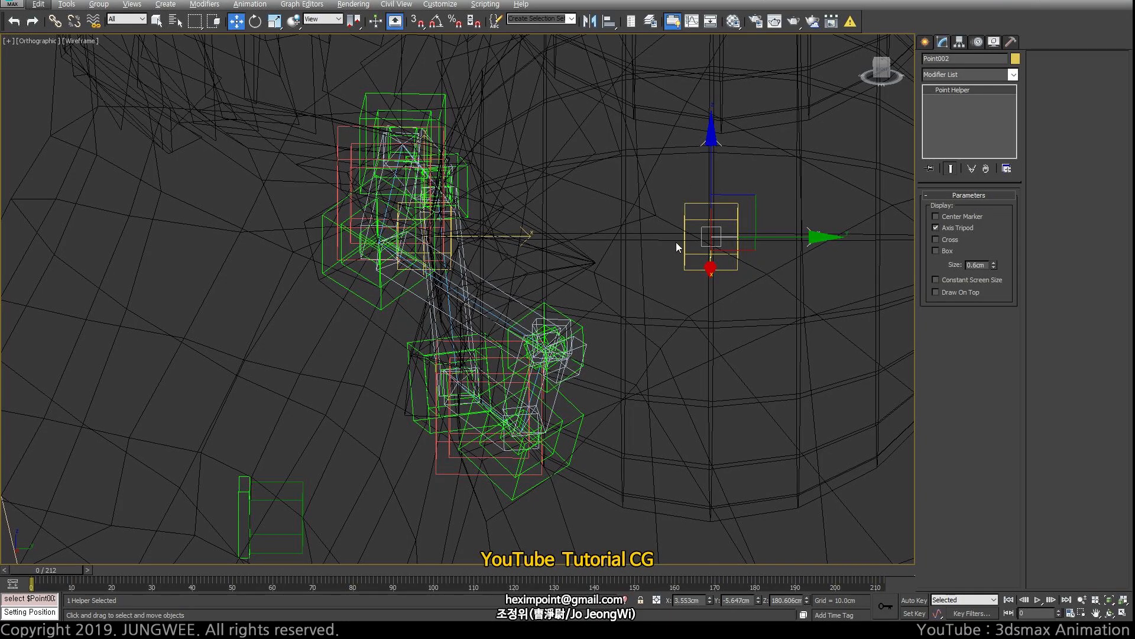
{"action": "middle_click_drag", "start_coordinate": [676, 242], "coordinate": [692, 236], "text": "alt"}
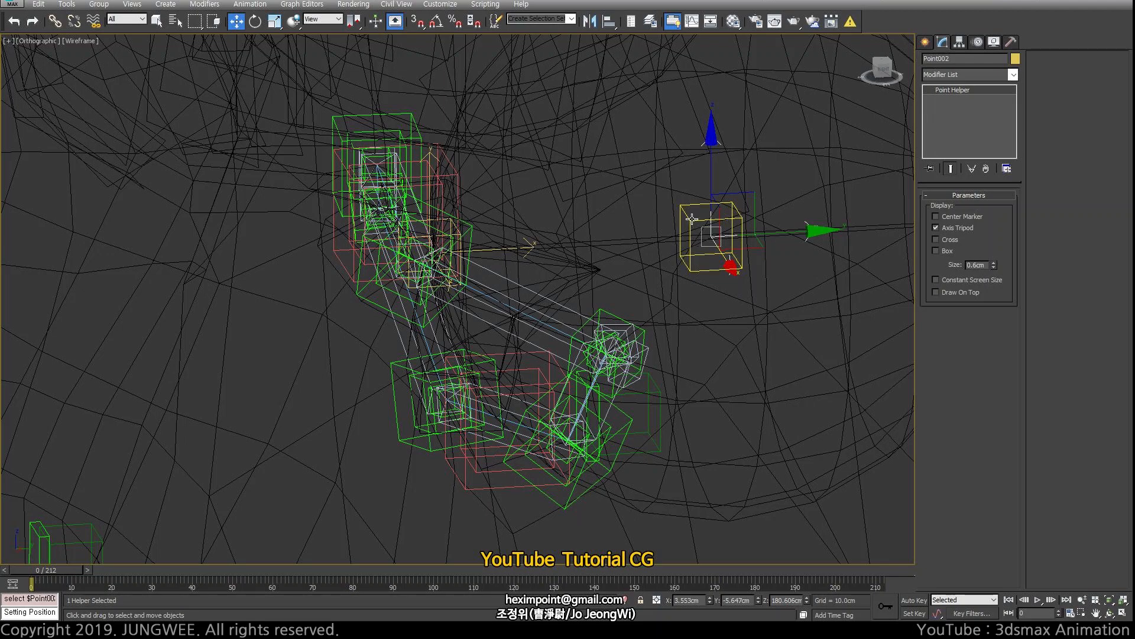
{"action": "left_click", "coordinate": [691, 219]}
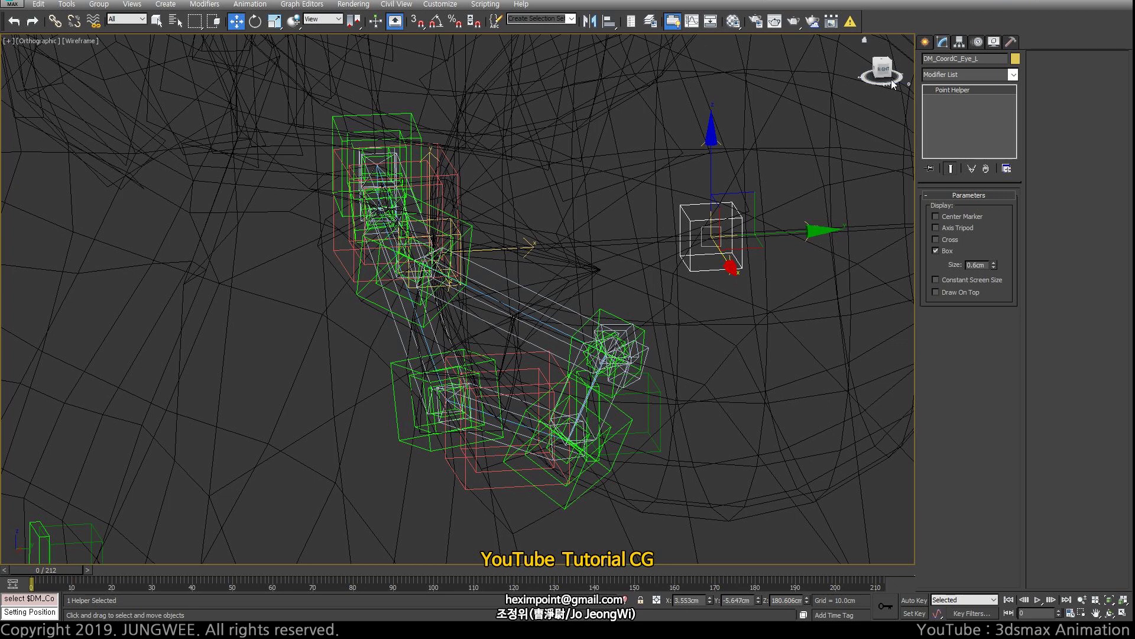
Step: Create an ExposeTm helper in the front view, in the empty space beside the head above the ear
{"action": "left_click", "coordinate": [925, 43]}
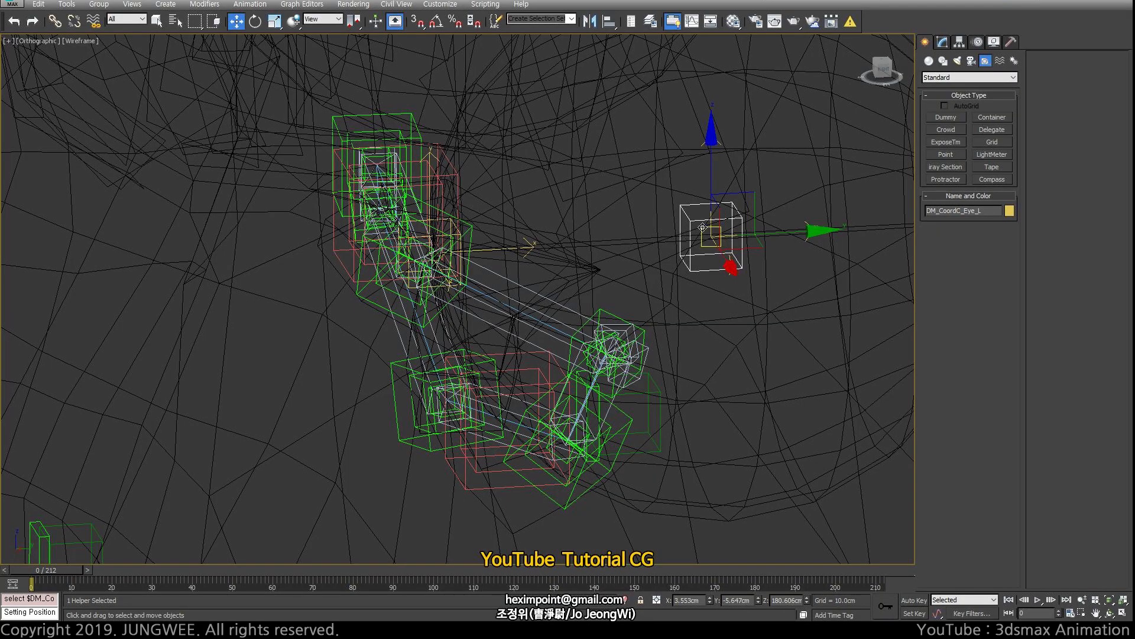
{"action": "middle_click_drag", "start_coordinate": [733, 232], "coordinate": [709, 237], "text": "alt"}
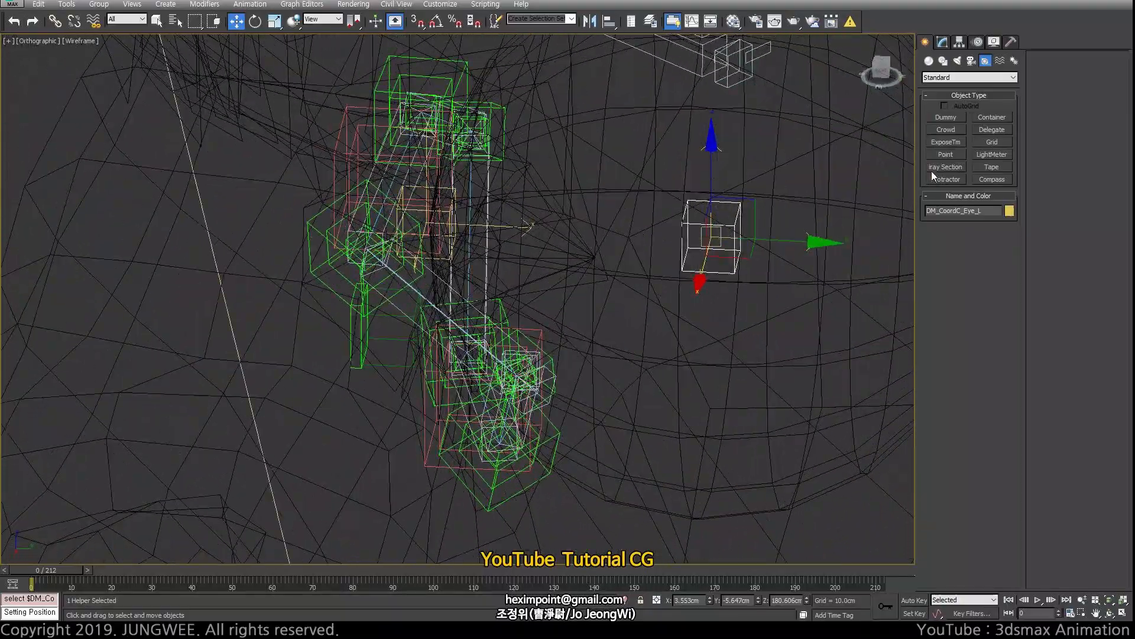
{"action": "left_click", "coordinate": [942, 143]}
{"action": "middle_click_drag", "start_coordinate": [592, 225], "coordinate": [794, 261], "text": "alt"}
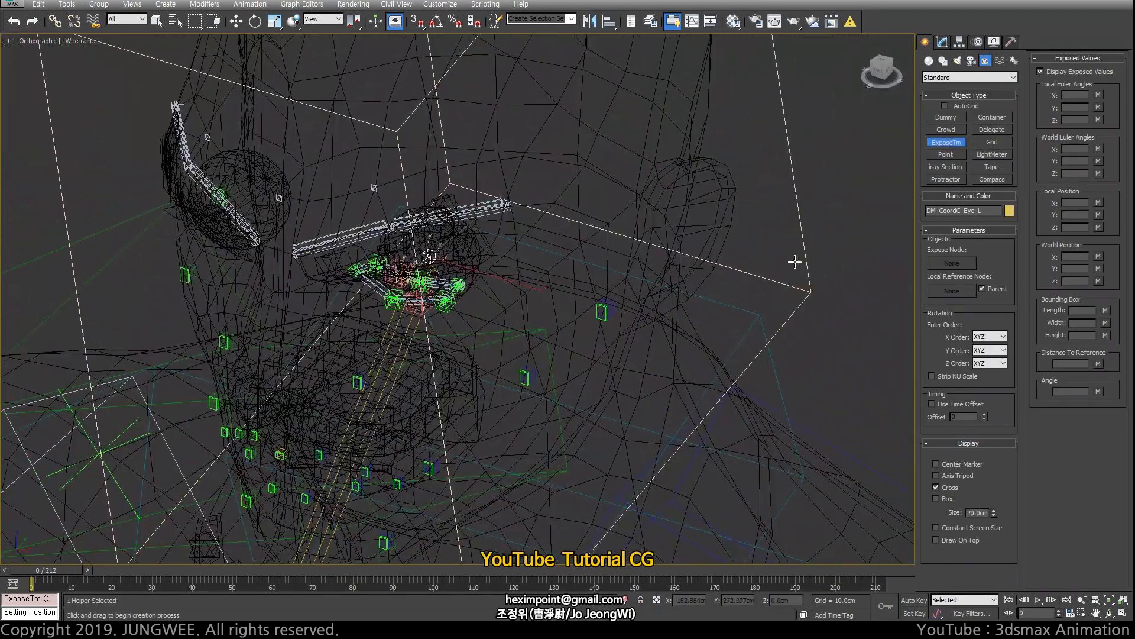
{"action": "key", "text": "f"}
{"action": "left_click_drag", "start_coordinate": [731, 194], "coordinate": [750, 197]}
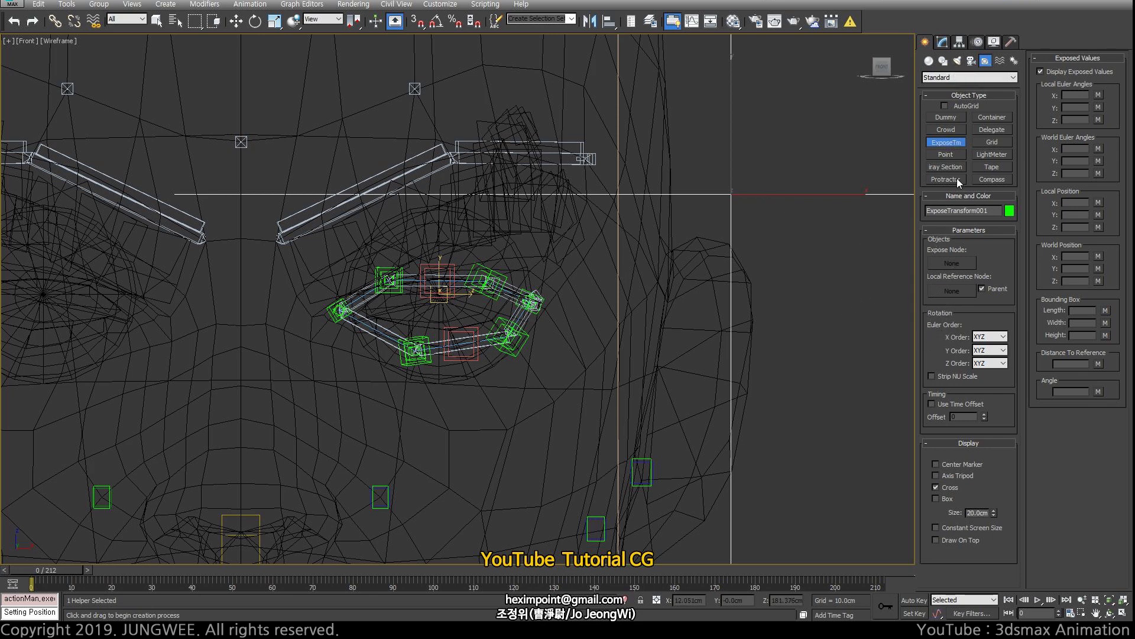
Step: Set the new expose transform helper's display size to 1 cm
{"action": "left_click", "coordinate": [942, 41]}
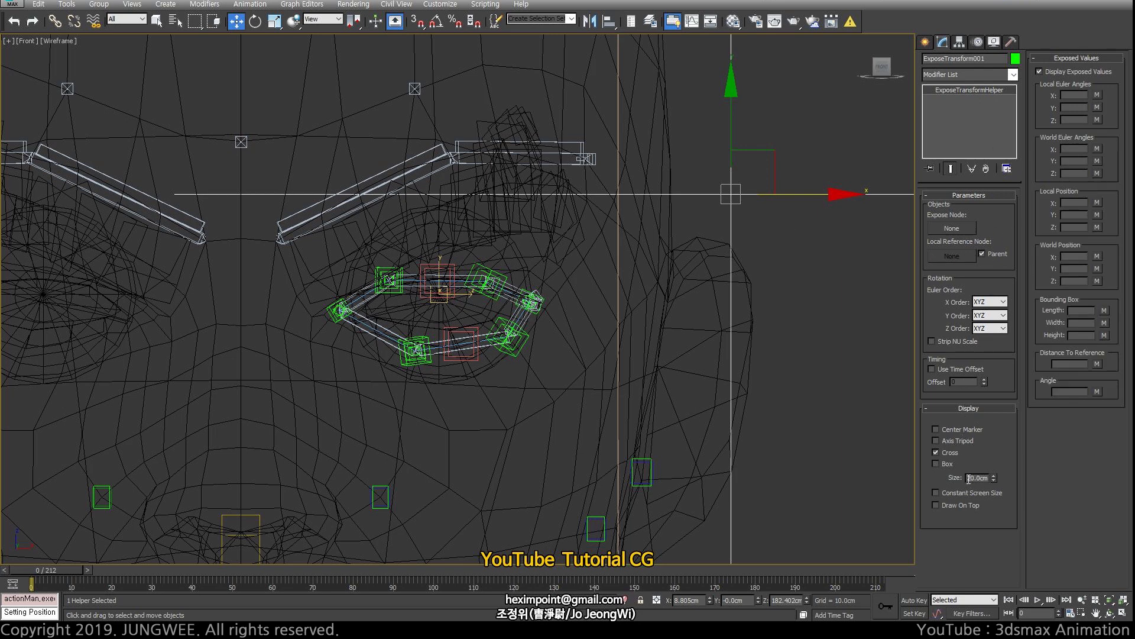
{"action": "type", "text": "1"}
{"action": "key", "text": "Return"}
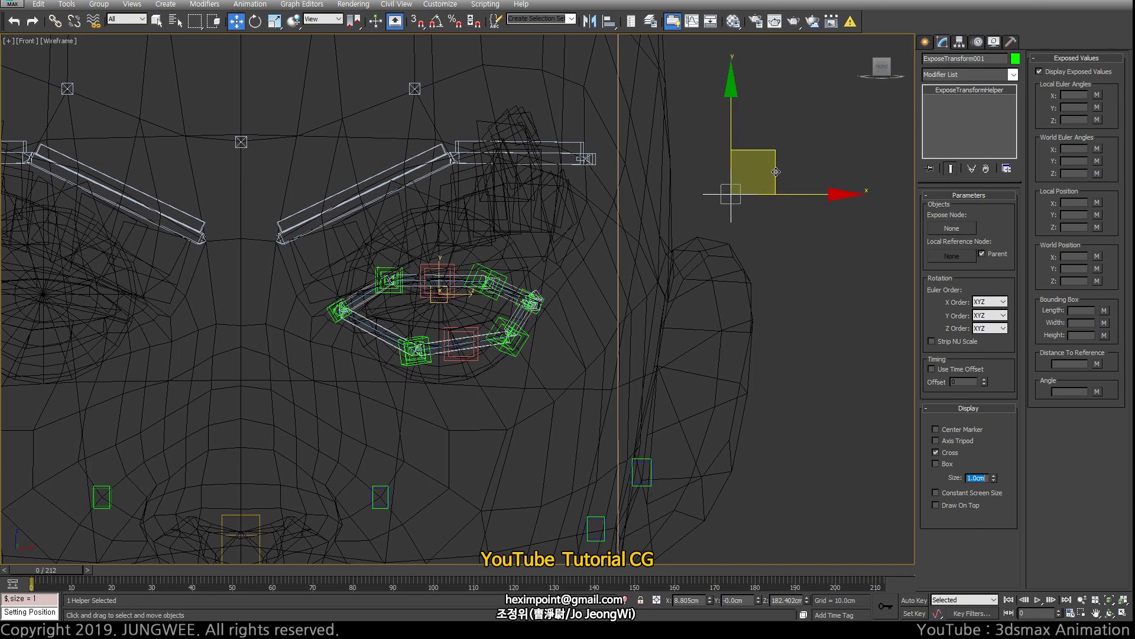
Step: Copy the expose transform helper just beside the original and recolour both helpers yellow
{"action": "left_click_drag", "start_coordinate": [775, 173], "coordinate": [800, 184], "text": "shift"}
{"action": "left_click", "coordinate": [575, 356]}
{"action": "left_click_drag", "start_coordinate": [710, 151], "coordinate": [791, 228]}
{"action": "left_click", "coordinate": [1015, 59]}
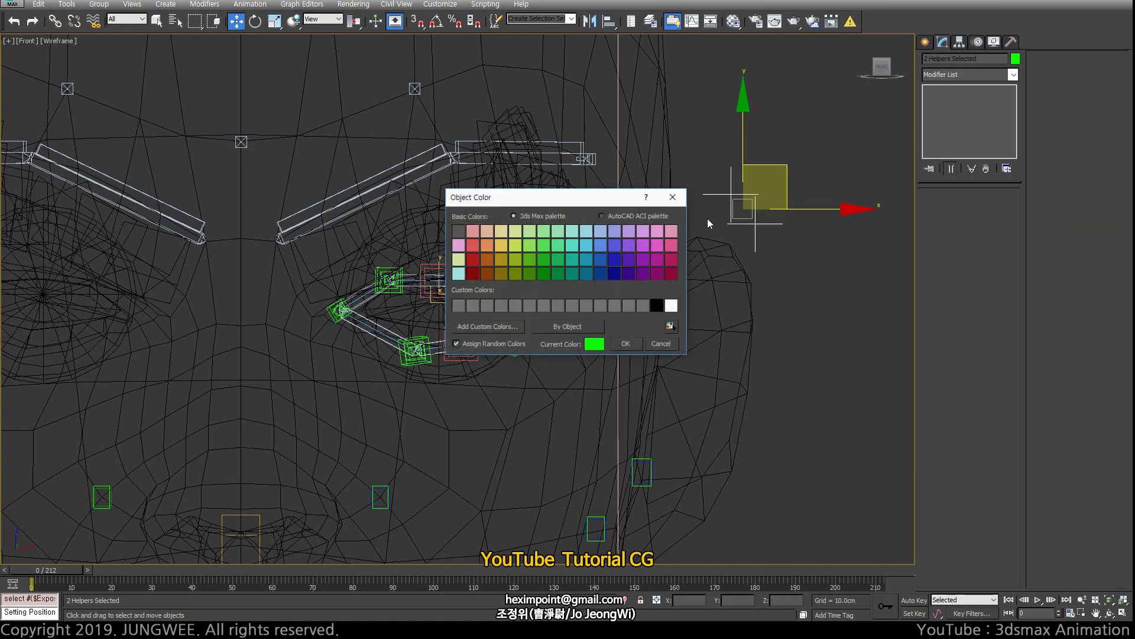
{"action": "left_click", "coordinate": [502, 244]}
{"action": "left_click", "coordinate": [634, 343]}
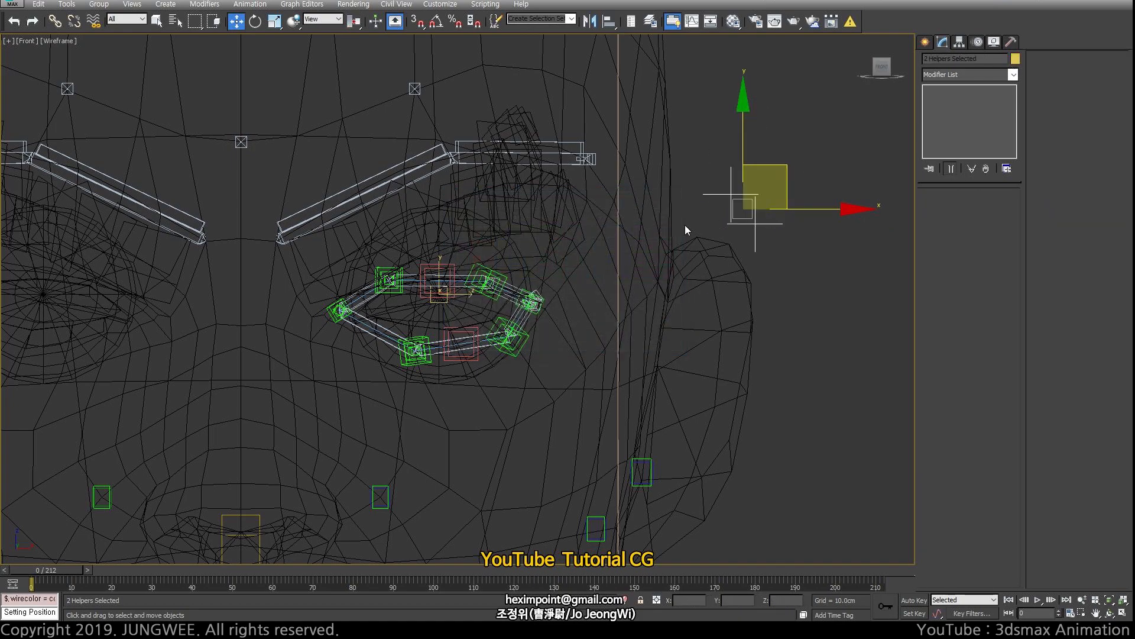
Step: Align ExposeTransform001 to DM_CoordC_Eye_L in position and orientation on all three axes, pivot point to pivot point
{"action": "left_click_drag", "start_coordinate": [706, 165], "coordinate": [731, 197]}
{"action": "middle_click_drag", "start_coordinate": [608, 269], "coordinate": [503, 307], "text": "alt"}
{"action": "scroll", "coordinate": [324, 253], "scroll_direction": "up", "scroll_amount": 7}
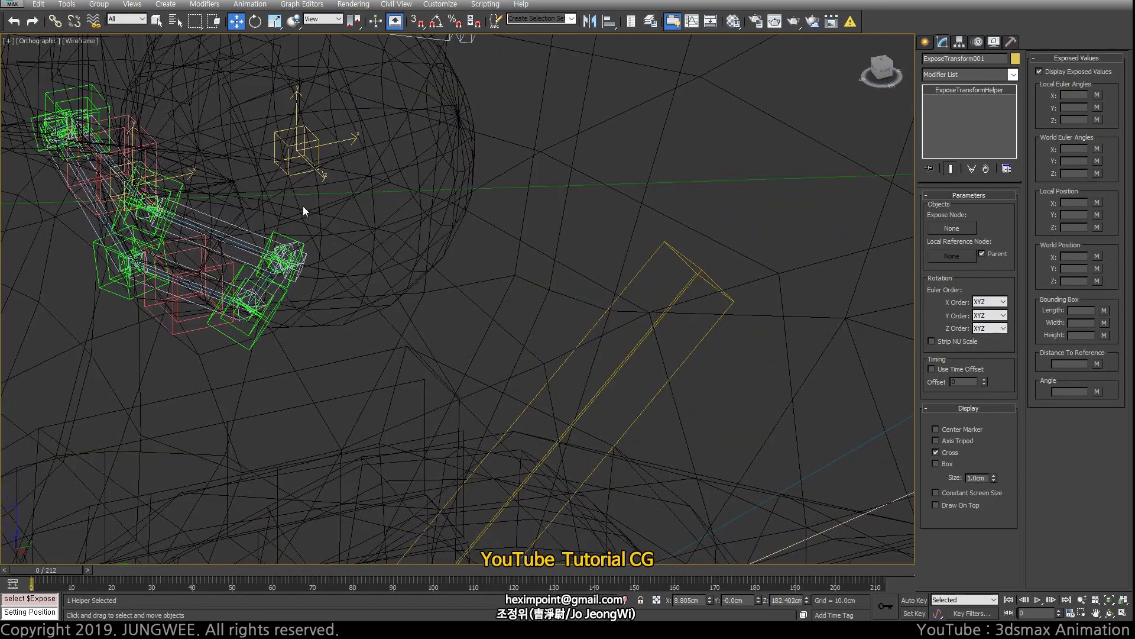
{"action": "middle_click_drag", "start_coordinate": [298, 153], "coordinate": [471, 239]}
{"action": "key", "text": "alt+a"}
{"action": "left_click", "coordinate": [439, 195]}
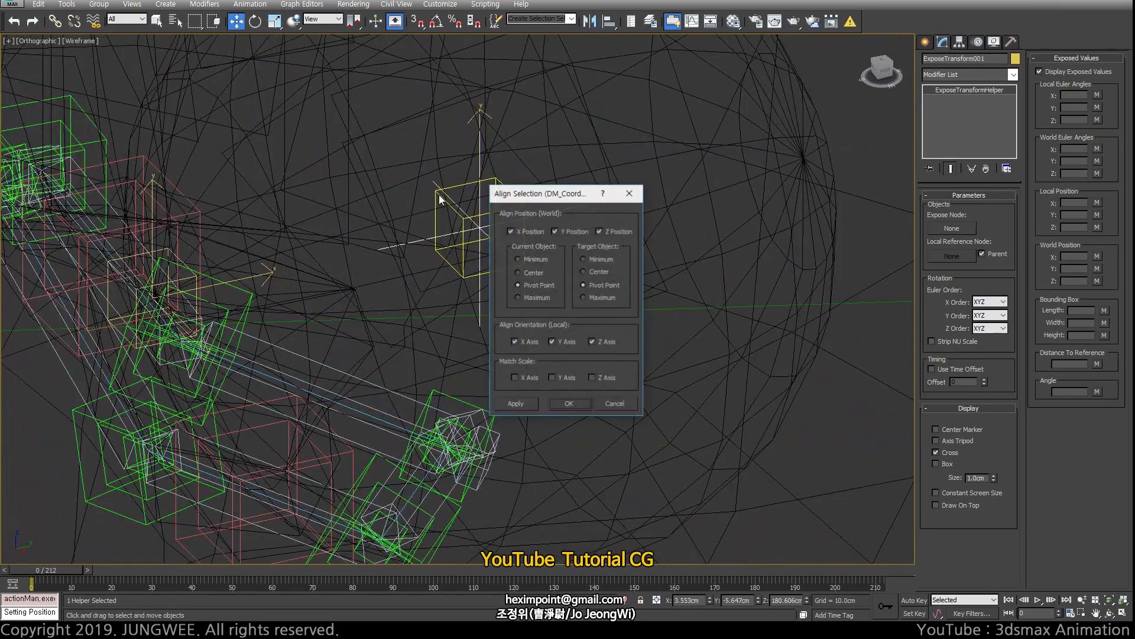
{"action": "left_click", "coordinate": [569, 406]}
Step: Enable angle snap and rotate ExposeTransform001 by 45 degrees about the Y axis
{"action": "middle_click_drag", "start_coordinate": [472, 266], "coordinate": [488, 122], "text": "alt"}
{"action": "scroll", "coordinate": [481, 111], "scroll_direction": "up", "scroll_amount": 4}
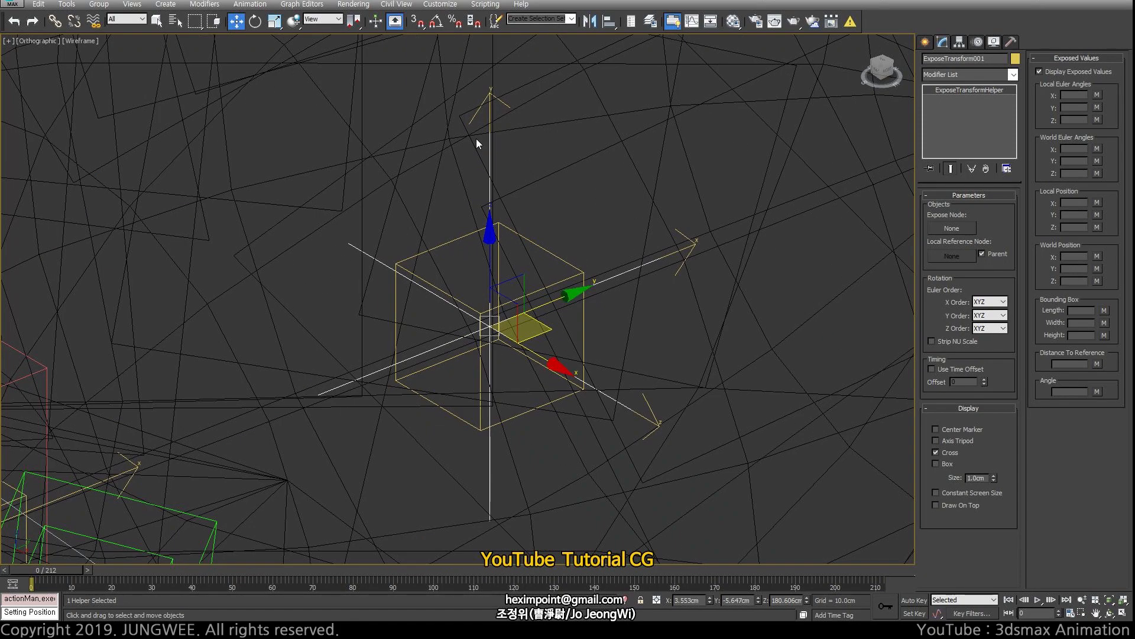
{"action": "key", "text": "r"}
{"action": "key", "text": "e"}
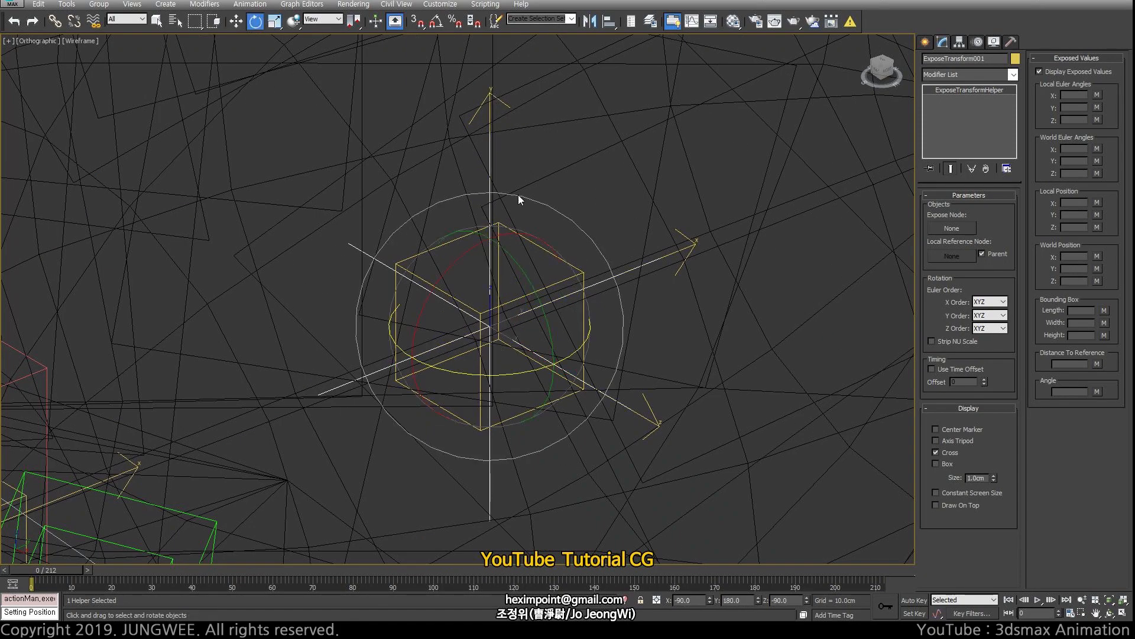
{"action": "left_click", "coordinate": [436, 22]}
{"action": "left_click_drag", "start_coordinate": [530, 268], "coordinate": [539, 300]}
{"action": "middle_click_drag", "start_coordinate": [541, 338], "coordinate": [603, 329], "text": "alt"}
{"action": "scroll", "coordinate": [609, 334], "scroll_direction": "down", "scroll_amount": 8}
{"action": "middle_click_drag", "start_coordinate": [724, 332], "coordinate": [552, 260]}
{"action": "scroll", "coordinate": [553, 261], "scroll_direction": "up", "scroll_amount": 2}
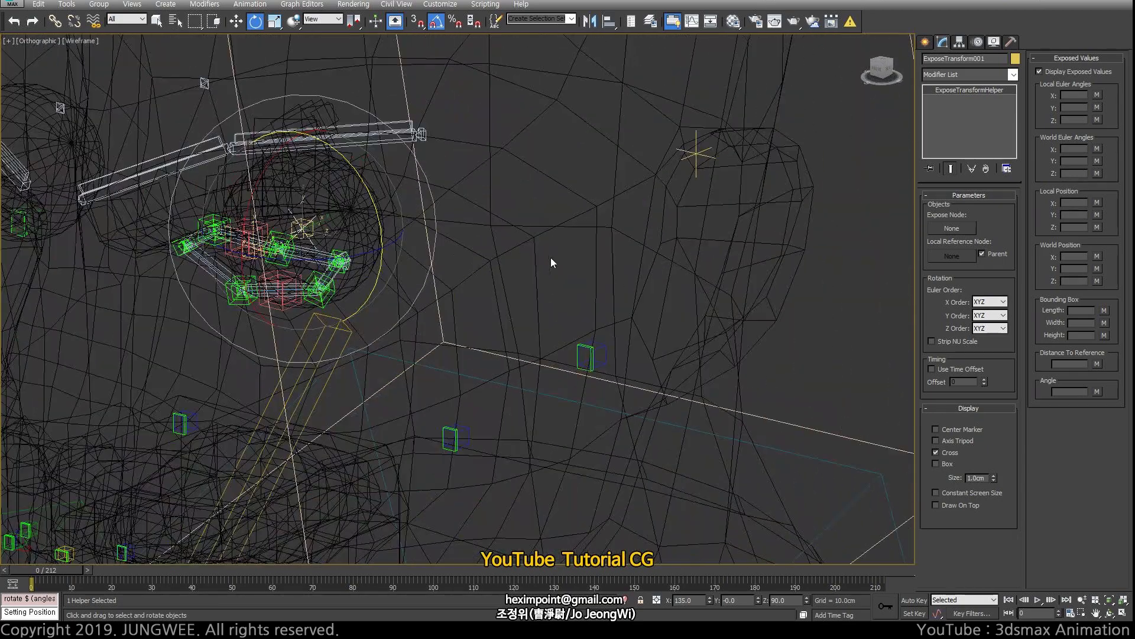
Step: Align ExposeTransform002 to Point001 in front of the eyeball, matching position and orientation on all axes by pivot point
{"action": "key", "text": "w"}
{"action": "left_click", "coordinate": [697, 152]}
{"action": "scroll", "coordinate": [314, 186], "scroll_direction": "up", "scroll_amount": 3}
{"action": "middle_click_drag", "start_coordinate": [359, 198], "coordinate": [375, 180], "text": "alt"}
{"action": "middle_click_drag", "start_coordinate": [375, 180], "coordinate": [417, 238]}
{"action": "scroll", "coordinate": [343, 223], "scroll_direction": "up", "scroll_amount": 4}
{"action": "middle_click_drag", "start_coordinate": [292, 220], "coordinate": [518, 289]}
{"action": "scroll", "coordinate": [518, 289], "scroll_direction": "up", "scroll_amount": 5}
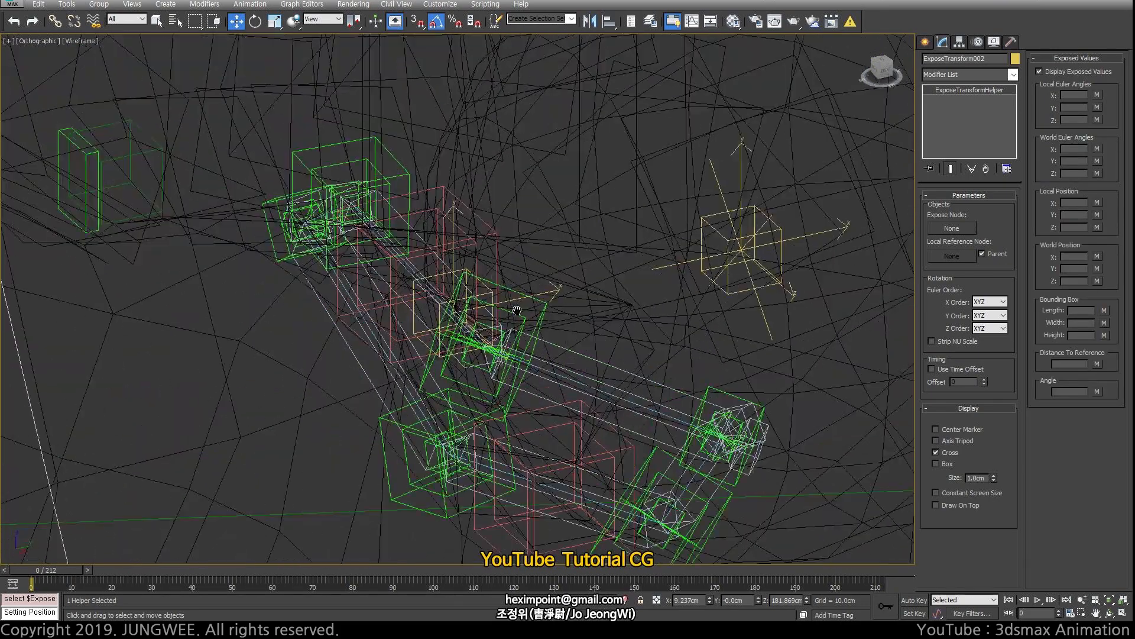
{"action": "scroll", "coordinate": [521, 293], "scroll_direction": "up", "scroll_amount": 2}
{"action": "key", "text": "alt+a"}
{"action": "left_click", "coordinate": [594, 280]}
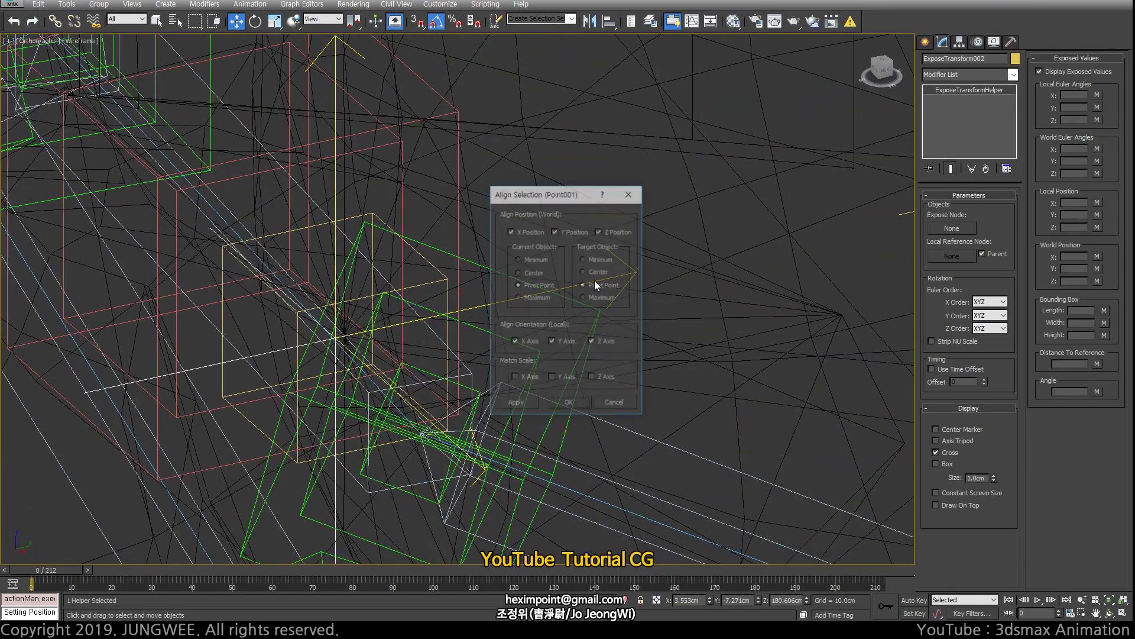
{"action": "left_click", "coordinate": [556, 404]}
Step: Rotate ExposeTransform002 by 45 degrees about the Y axis like the first expose helper
{"action": "scroll", "coordinate": [495, 370], "scroll_direction": "down", "scroll_amount": 5}
{"action": "key", "text": "e"}
{"action": "left_click_drag", "start_coordinate": [477, 337], "coordinate": [486, 358]}
{"action": "scroll", "coordinate": [486, 358], "scroll_direction": "down", "scroll_amount": 4}
{"action": "mouse_move", "coordinate": [486, 357]}
{"action": "middle_mouse_down", "text": "alt"}
{"action": "mouse_move", "coordinate": [597, 355]}
{"action": "mouse_move", "coordinate": [503, 355]}
{"action": "middle_mouse_up", "text": "alt"}
{"action": "scroll", "coordinate": [680, 310], "scroll_direction": "up", "scroll_amount": 5}
{"action": "key", "text": "w"}
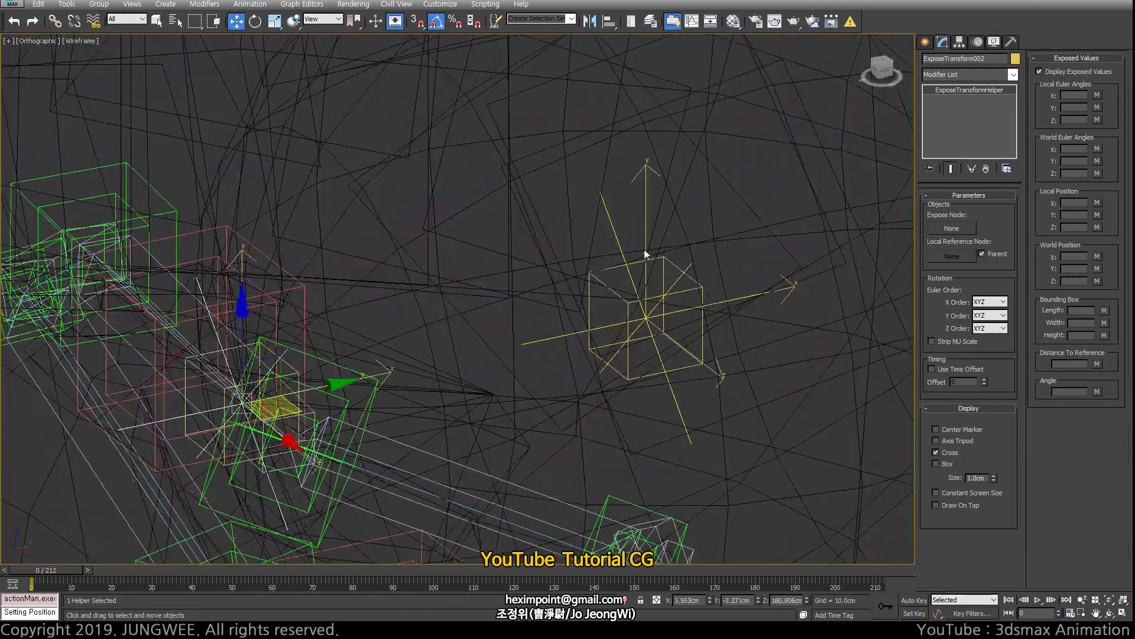
Step: Examine ExposeTransform001, DM_CoordC_Eye_L and Point002 at the eyeball's centre, selecting each one from several angles
{"action": "left_click", "coordinate": [610, 219]}
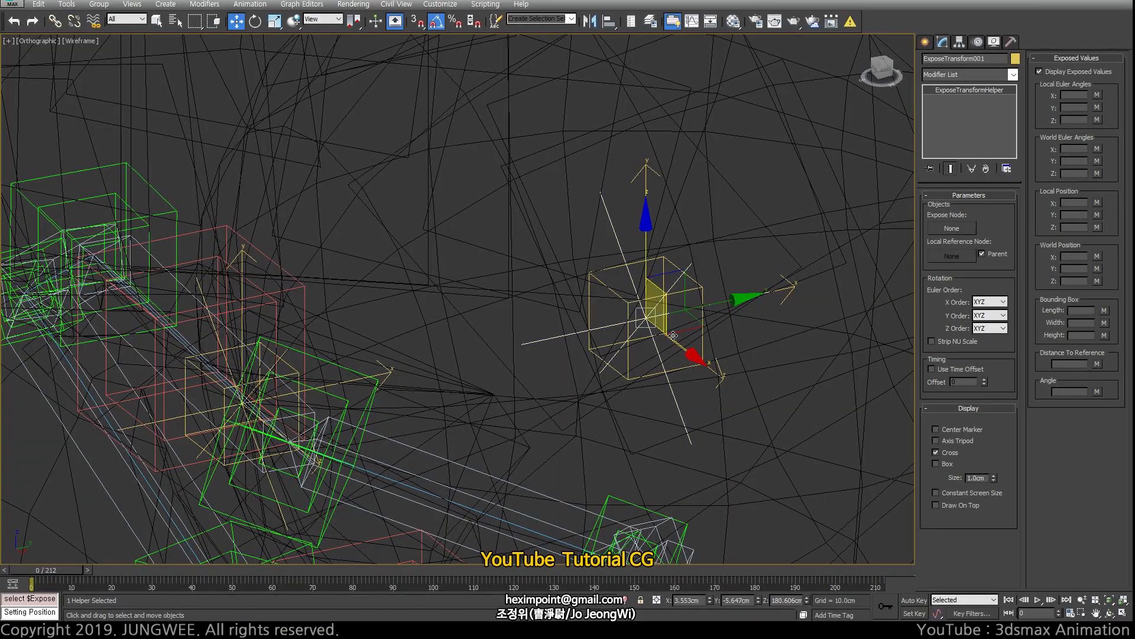
{"action": "middle_click_drag", "start_coordinate": [657, 323], "coordinate": [751, 360], "text": "alt"}
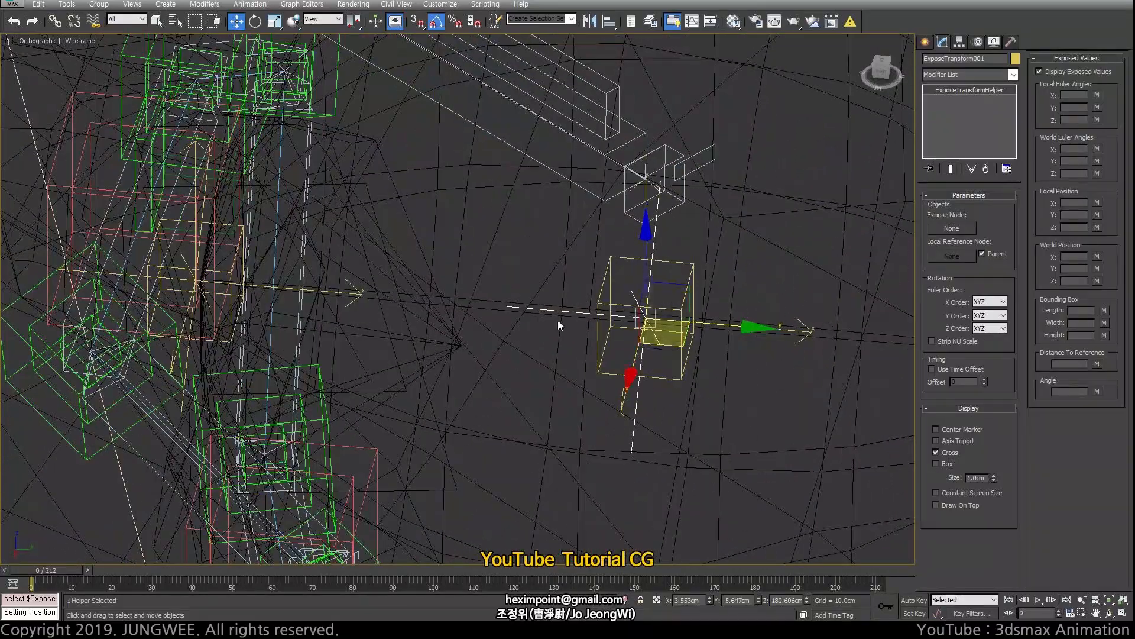
{"action": "middle_click_drag", "start_coordinate": [559, 321], "coordinate": [602, 288], "text": "alt"}
{"action": "left_click", "coordinate": [602, 284]}
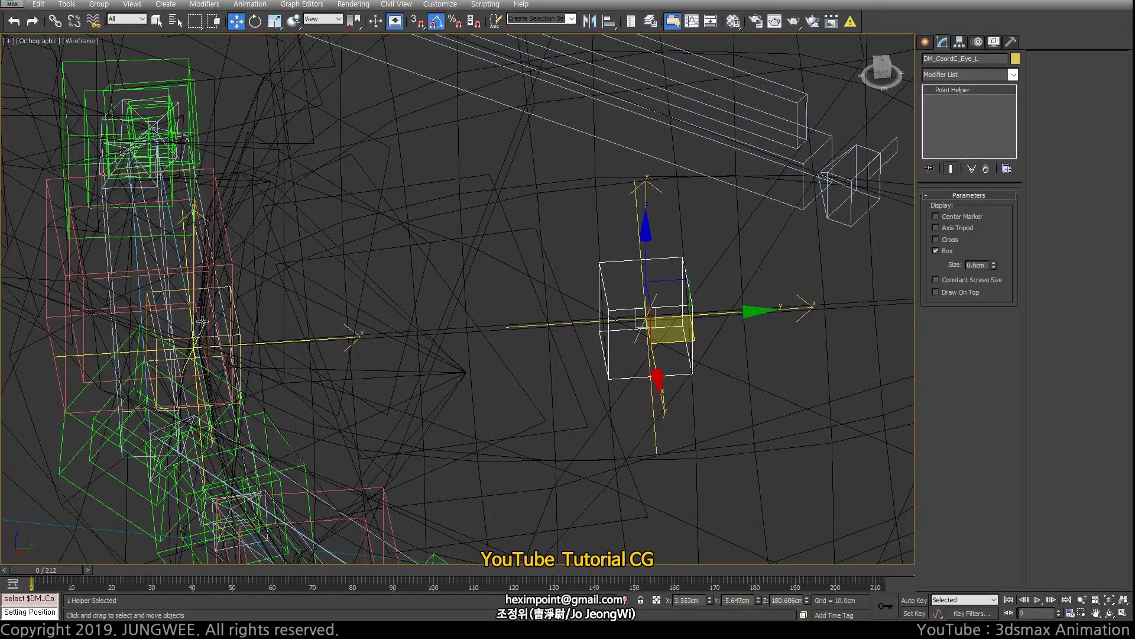
{"action": "left_click", "coordinate": [645, 197]}
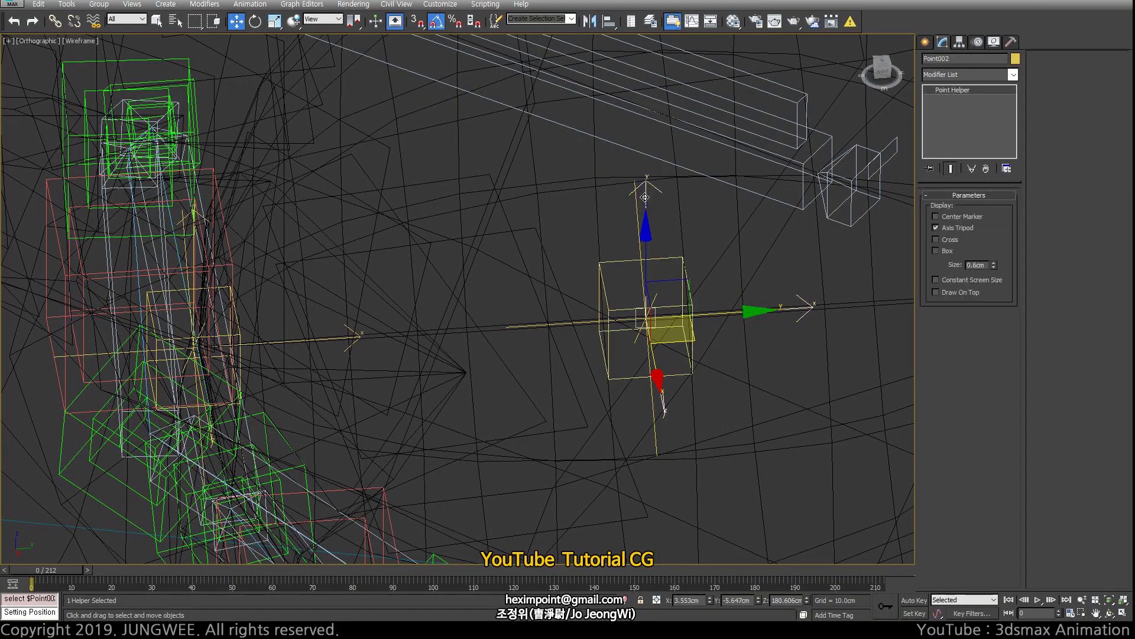
{"action": "middle_click_drag", "start_coordinate": [645, 197], "coordinate": [637, 284], "text": "alt"}
{"action": "scroll", "coordinate": [633, 274], "scroll_direction": "up", "scroll_amount": 2}
{"action": "scroll", "coordinate": [638, 284], "scroll_direction": "down", "scroll_amount": 2}
Step: Set DM_CoordC_Eye_L as the expose node of ExposeTransform001
{"action": "left_click", "coordinate": [628, 252]}
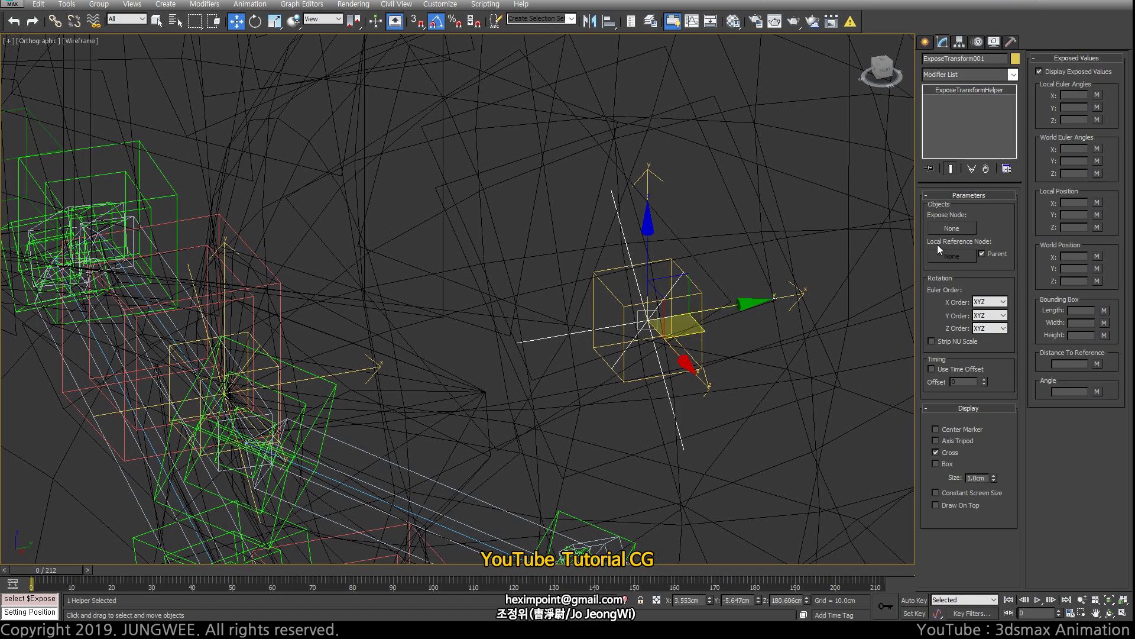
{"action": "left_click", "coordinate": [952, 228]}
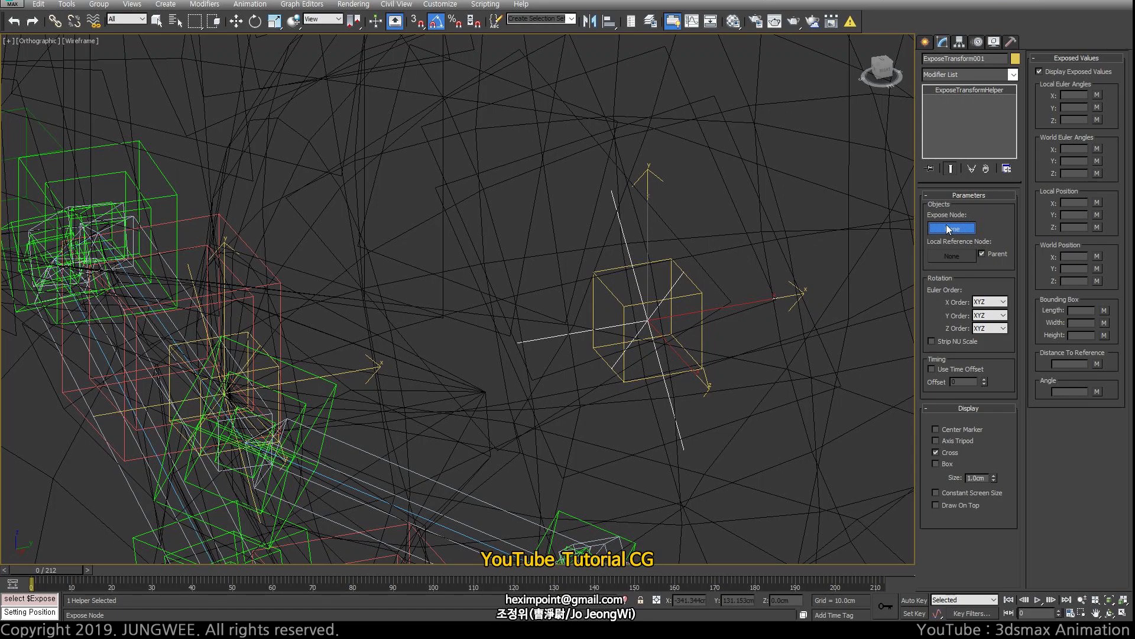
{"action": "left_click", "coordinate": [613, 294]}
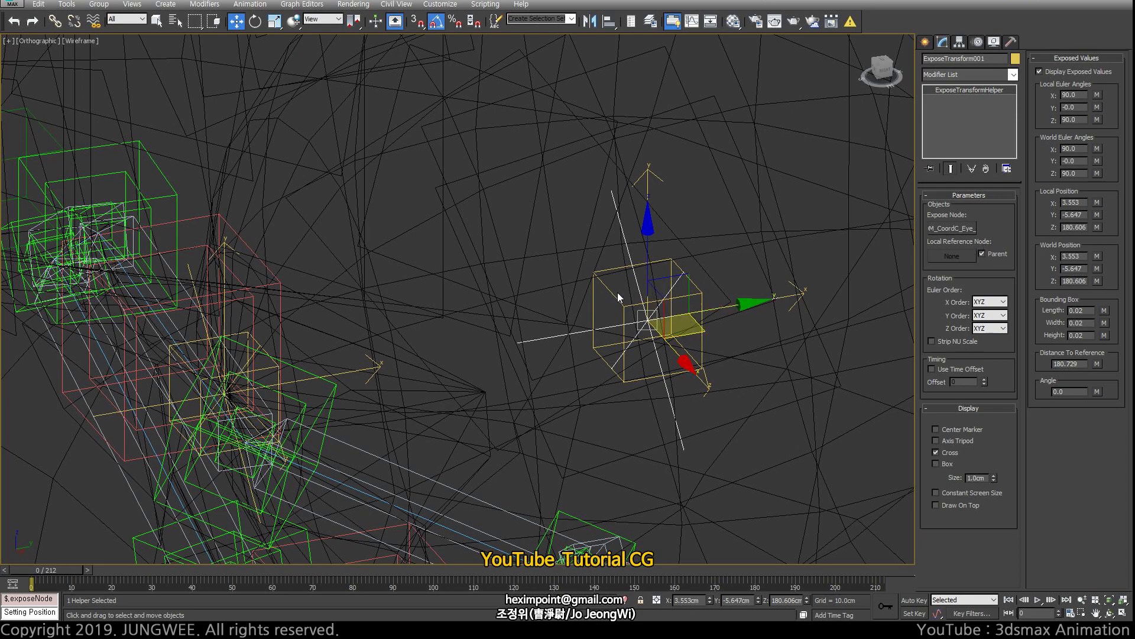
Step: Disable the Parent option on ExposeTransform001 and set Point002 as its local reference node
{"action": "left_click", "coordinate": [621, 311]}
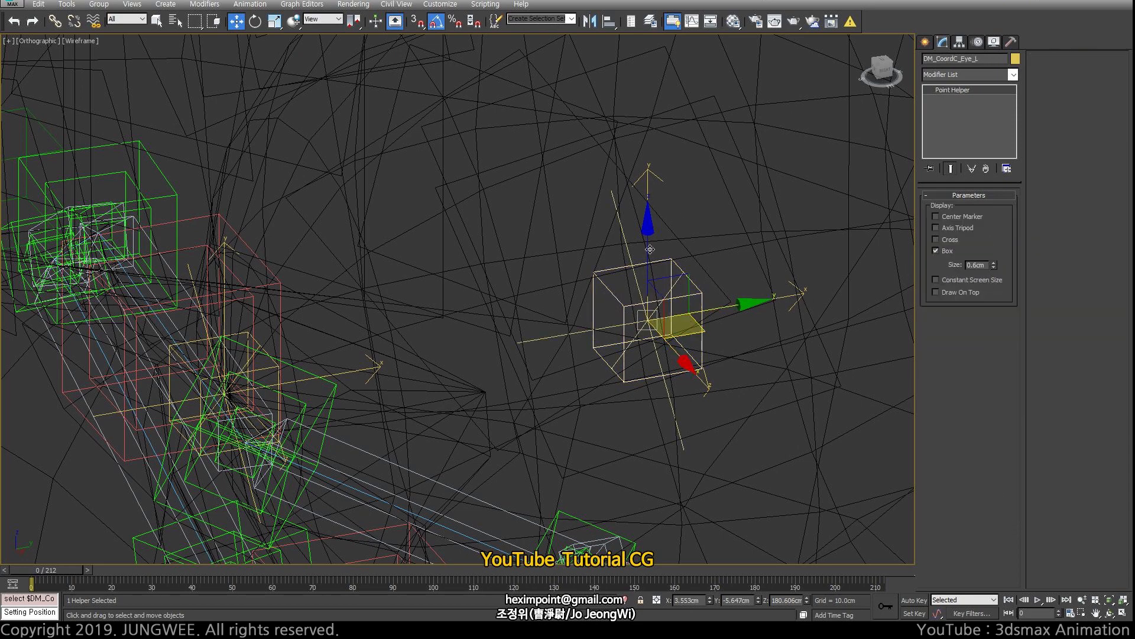
{"action": "left_click", "coordinate": [635, 277]}
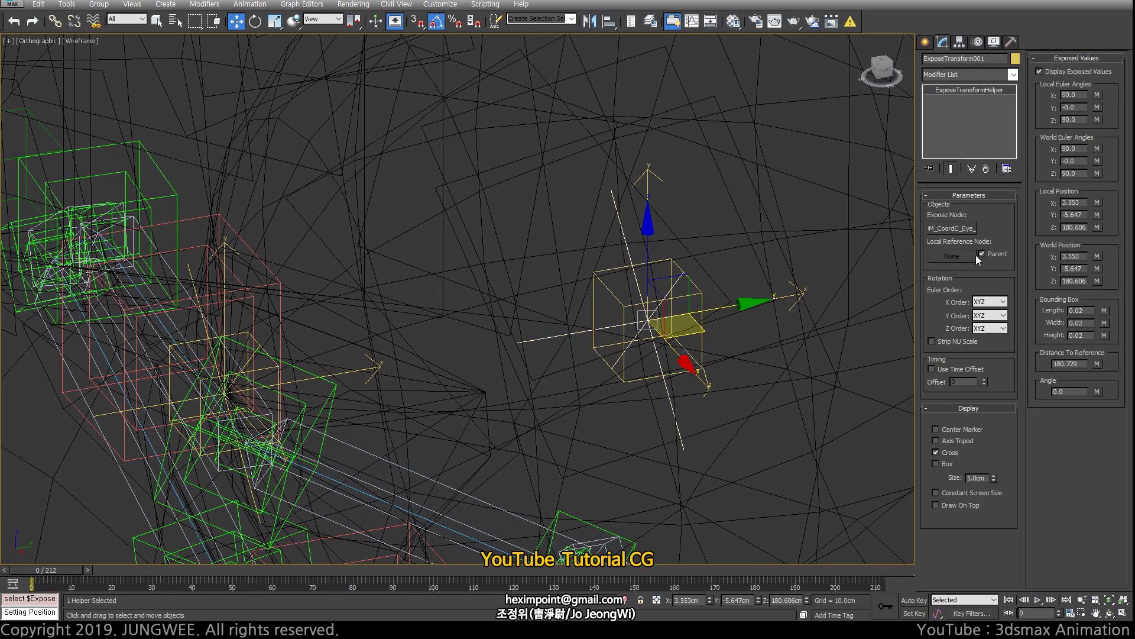
{"action": "left_click", "coordinate": [981, 254]}
{"action": "left_click", "coordinate": [952, 255]}
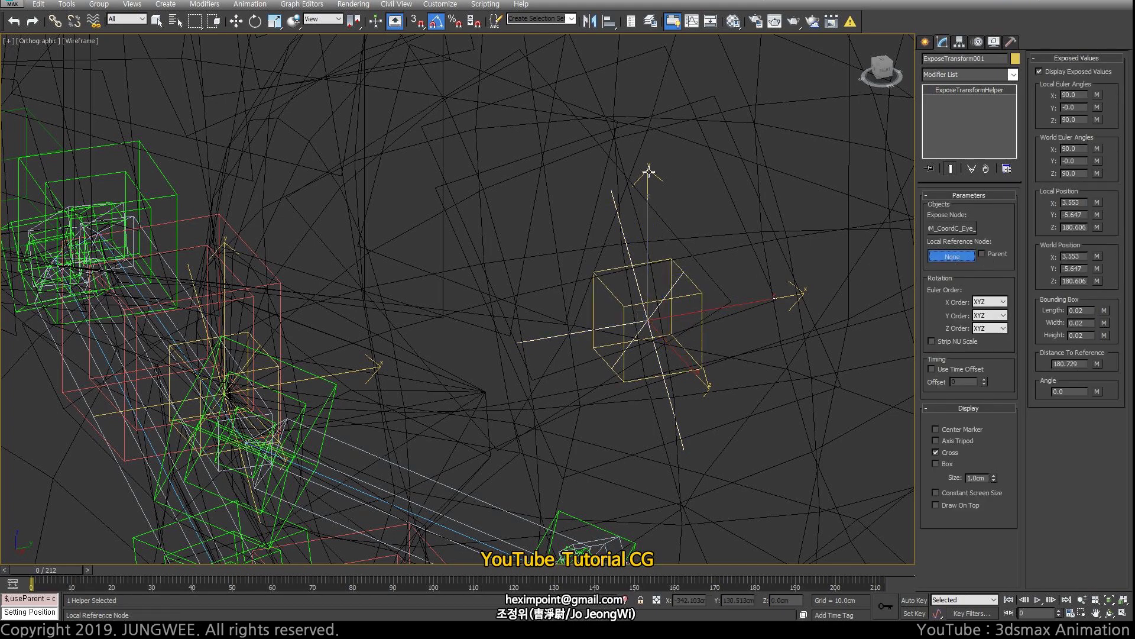
{"action": "left_click", "coordinate": [648, 170]}
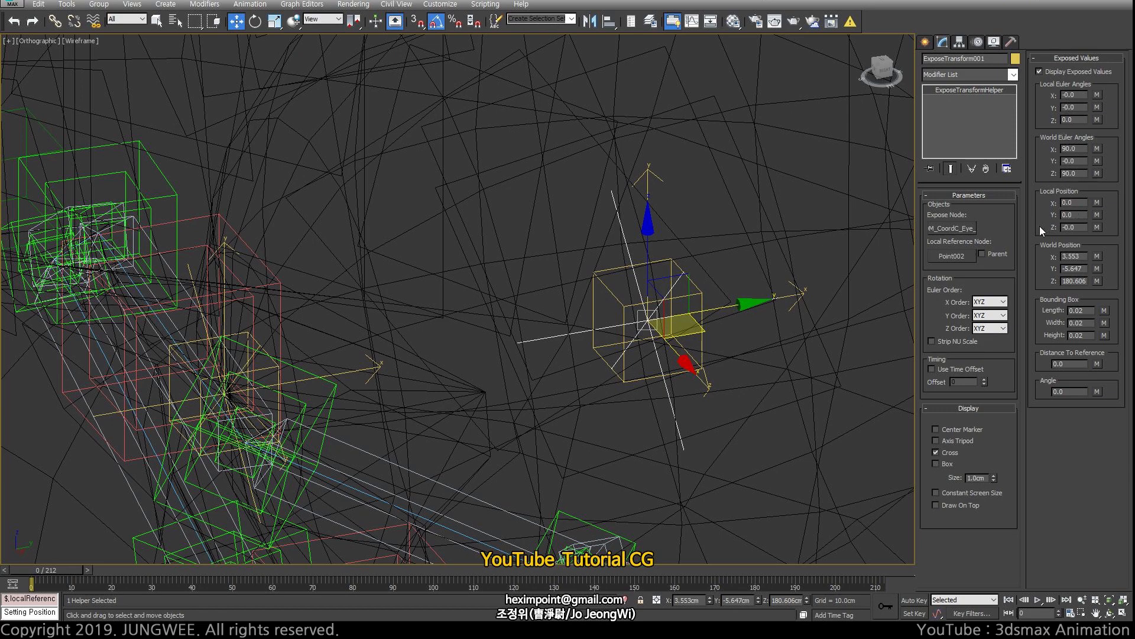
Step: Review the exposed values, comparing DM_CoordC_Eye_L and Point002 at the centre, ending with the front DM_CoordF_Eye_L selected
{"action": "middle_click_drag", "start_coordinate": [679, 330], "coordinate": [589, 264], "text": "alt"}
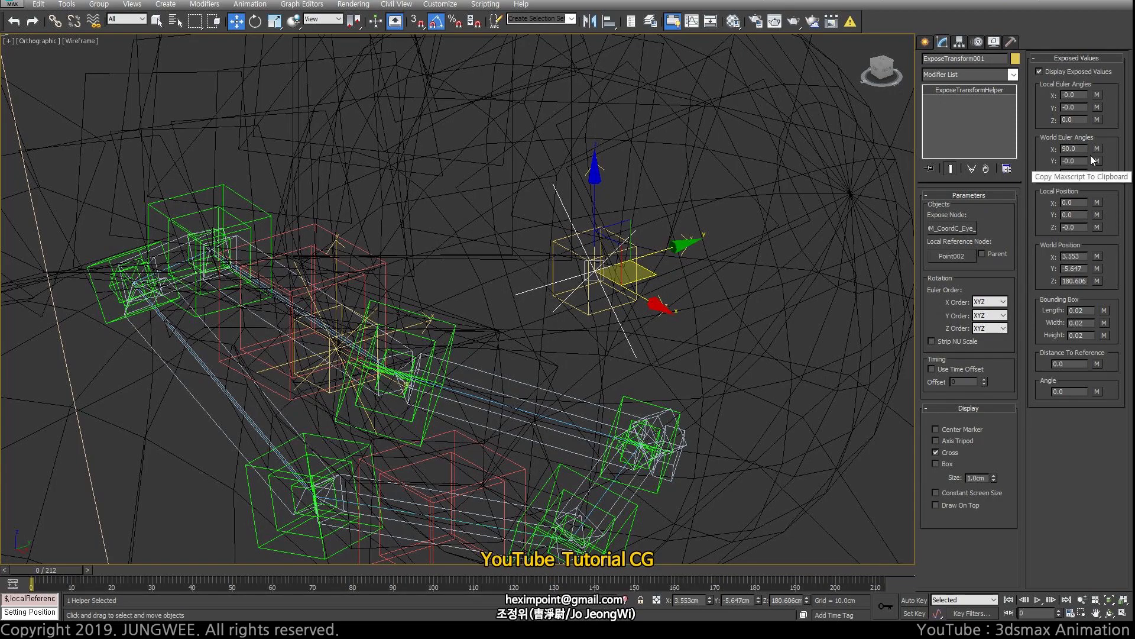
{"action": "scroll", "coordinate": [591, 310], "scroll_direction": "up", "scroll_amount": 2}
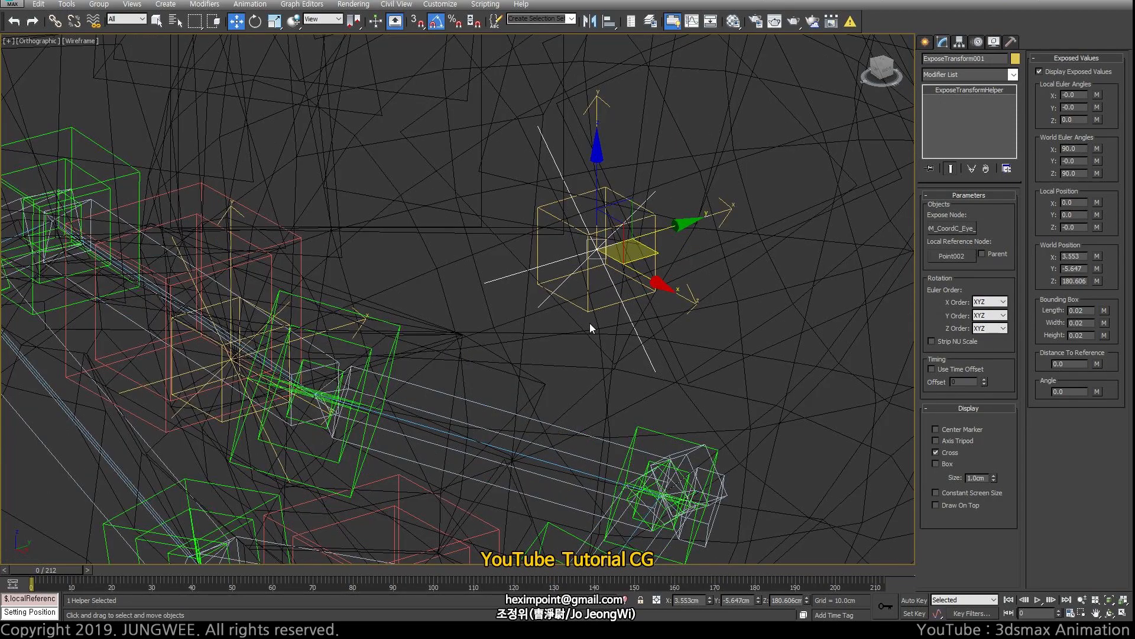
{"action": "left_click", "coordinate": [589, 310]}
{"action": "middle_click_drag", "start_coordinate": [613, 282], "coordinate": [739, 202], "text": "alt"}
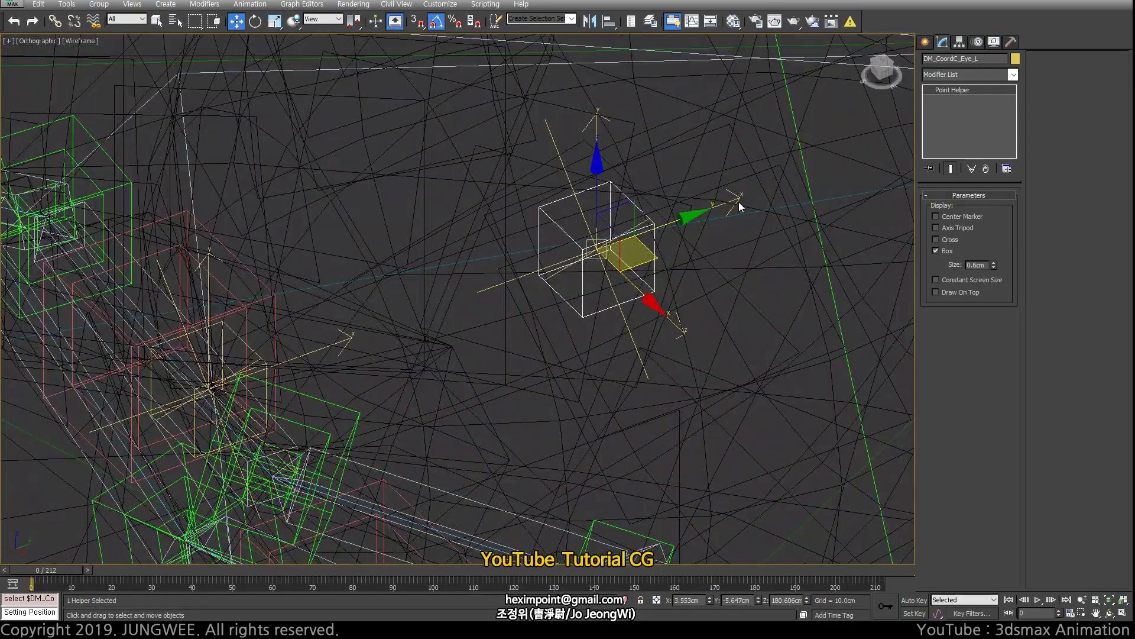
{"action": "left_click", "coordinate": [740, 199]}
{"action": "middle_click_drag", "start_coordinate": [578, 316], "coordinate": [314, 388], "text": "alt"}
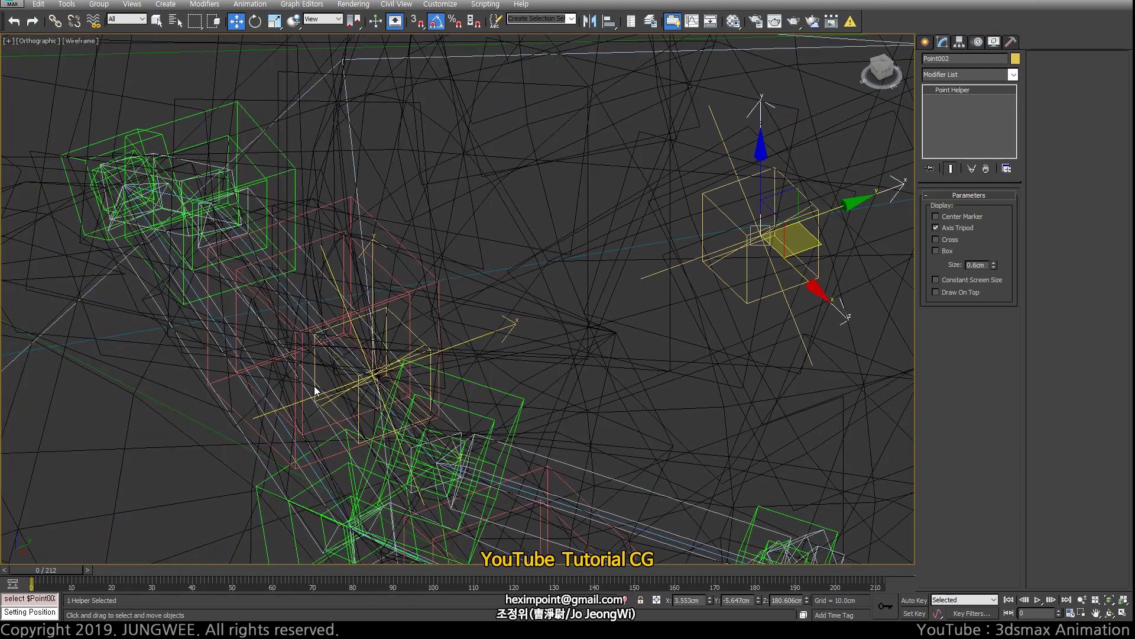
{"action": "left_click", "coordinate": [311, 350]}
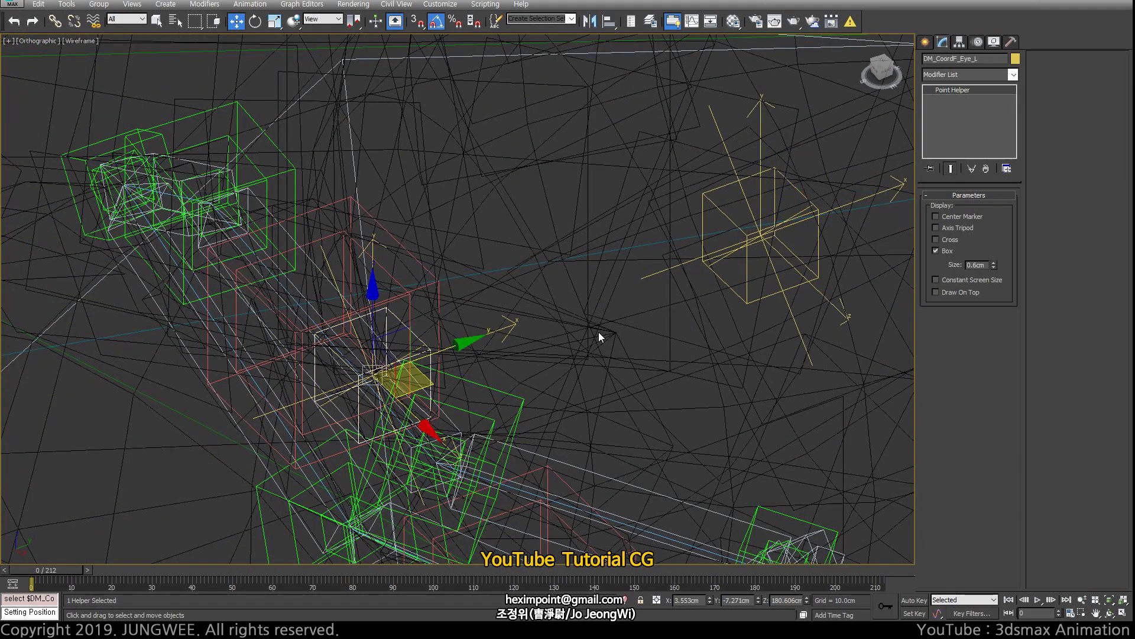
Step: Set DM_CoordF_Eye_L as the expose node of ExposeTransform002
{"action": "scroll", "coordinate": [398, 248], "scroll_direction": "up", "scroll_amount": 2}
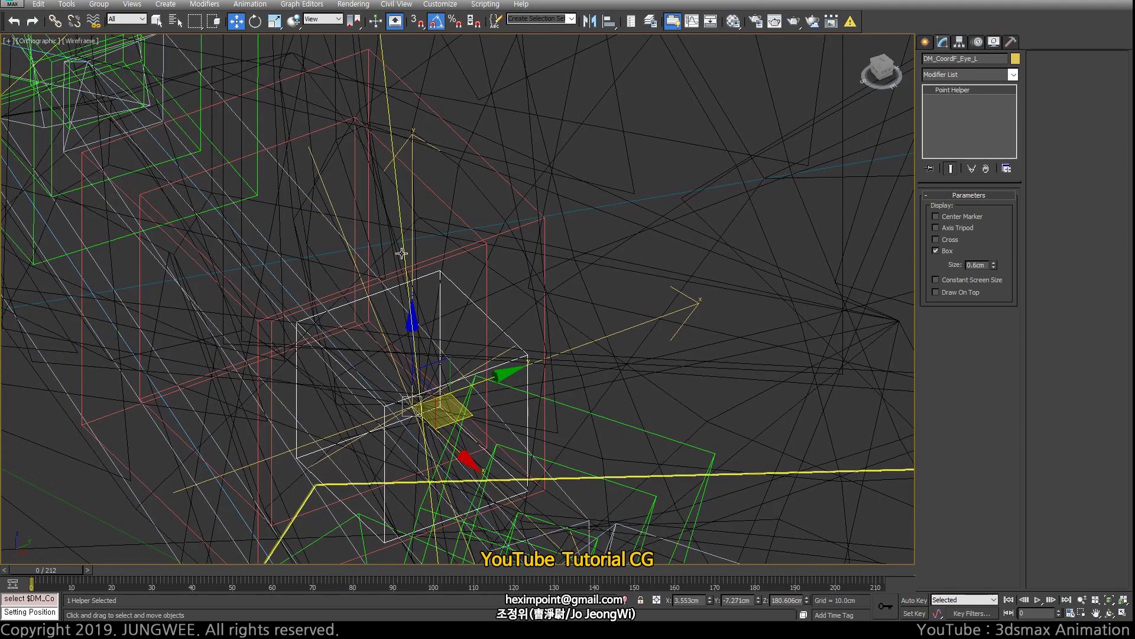
{"action": "left_click", "coordinate": [329, 198]}
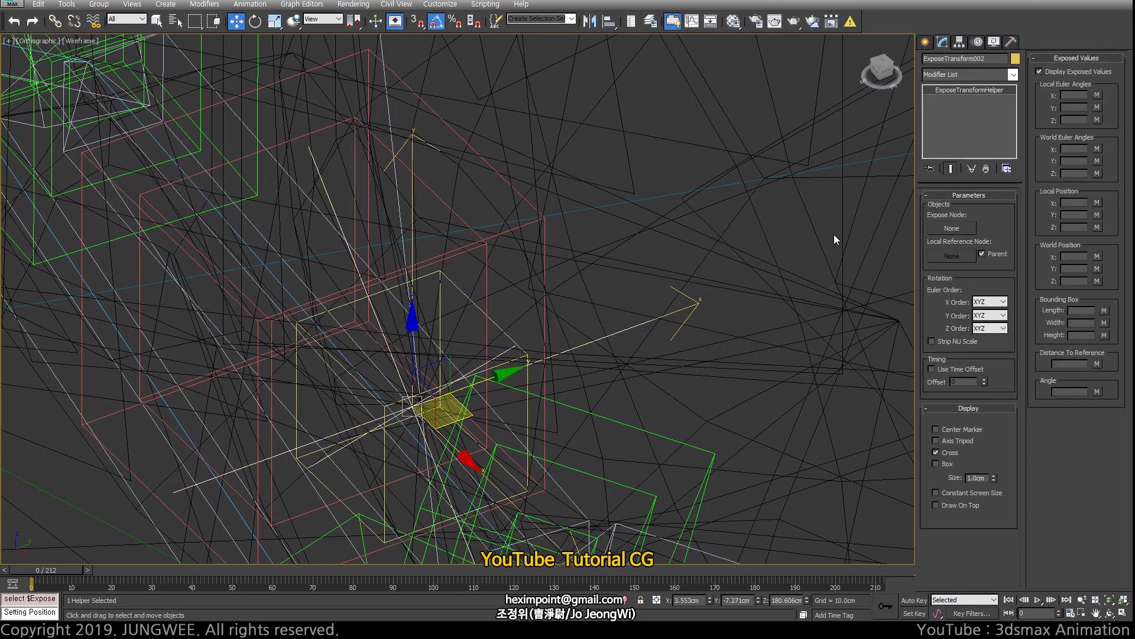
{"action": "left_click", "coordinate": [952, 229]}
{"action": "left_click", "coordinate": [501, 327]}
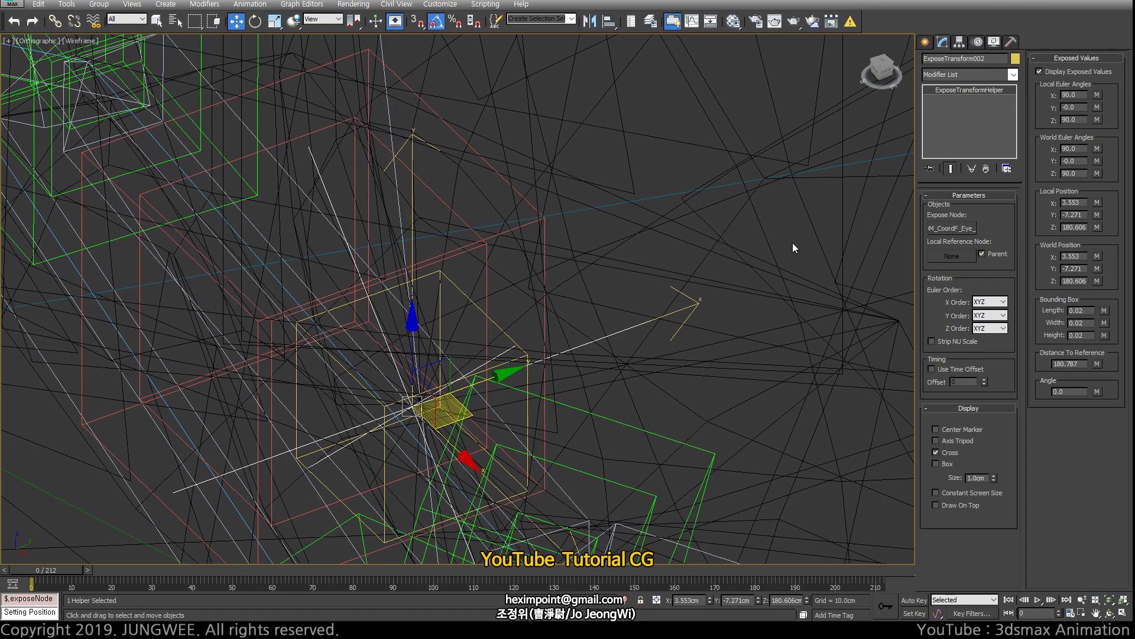
Step: Disable the Parent option on ExposeTransform002 and set Point001 as its local reference node
{"action": "left_click", "coordinate": [983, 254]}
{"action": "left_click", "coordinate": [956, 256]}
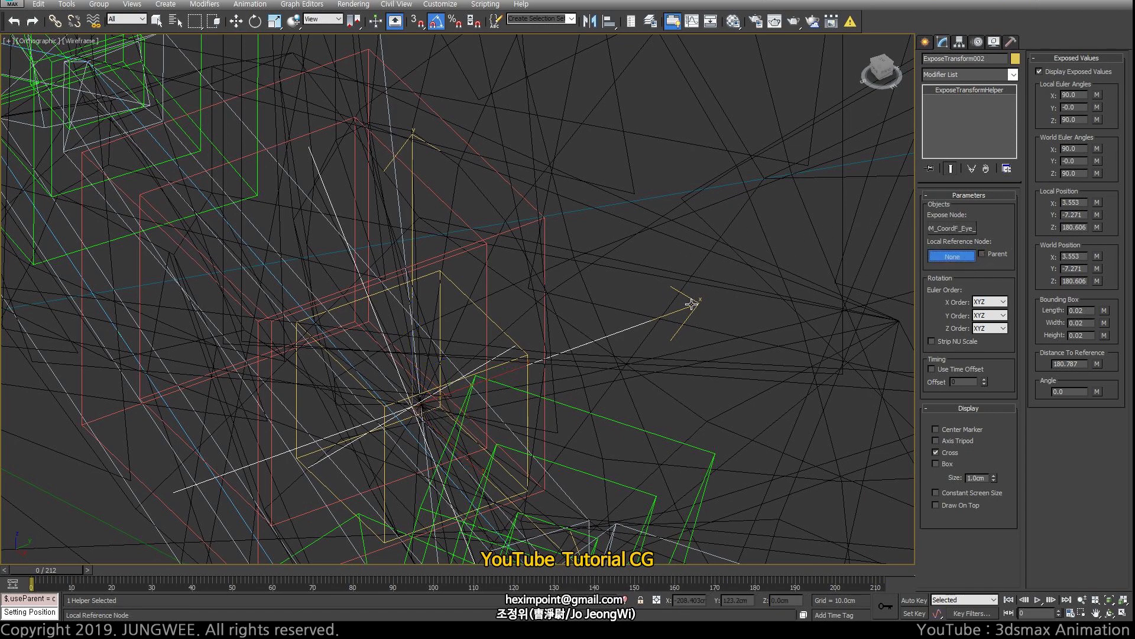
{"action": "left_click", "coordinate": [686, 302]}
Step: Inspect both expose transform helpers around the left eye from different angles, ending with ExposeTransform001 selected
{"action": "scroll", "coordinate": [576, 266], "scroll_direction": "down", "scroll_amount": 5}
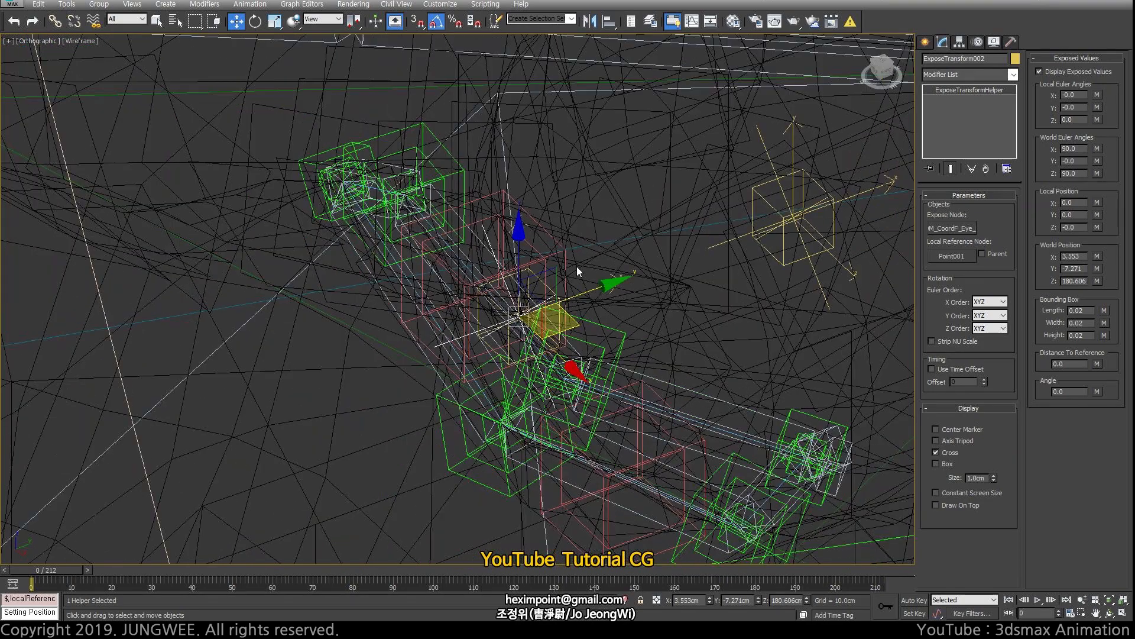
{"action": "scroll", "coordinate": [591, 314], "scroll_direction": "up", "scroll_amount": 5}
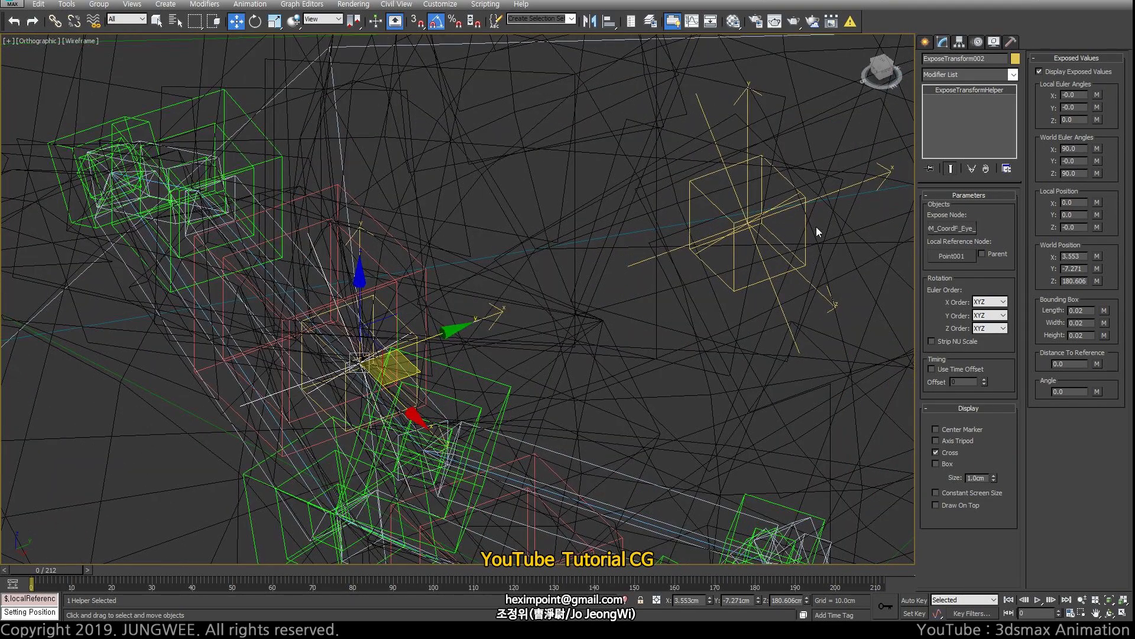
{"action": "middle_click_drag", "start_coordinate": [816, 228], "coordinate": [827, 207], "text": "alt"}
{"action": "scroll", "coordinate": [813, 208], "scroll_direction": "down", "scroll_amount": 3}
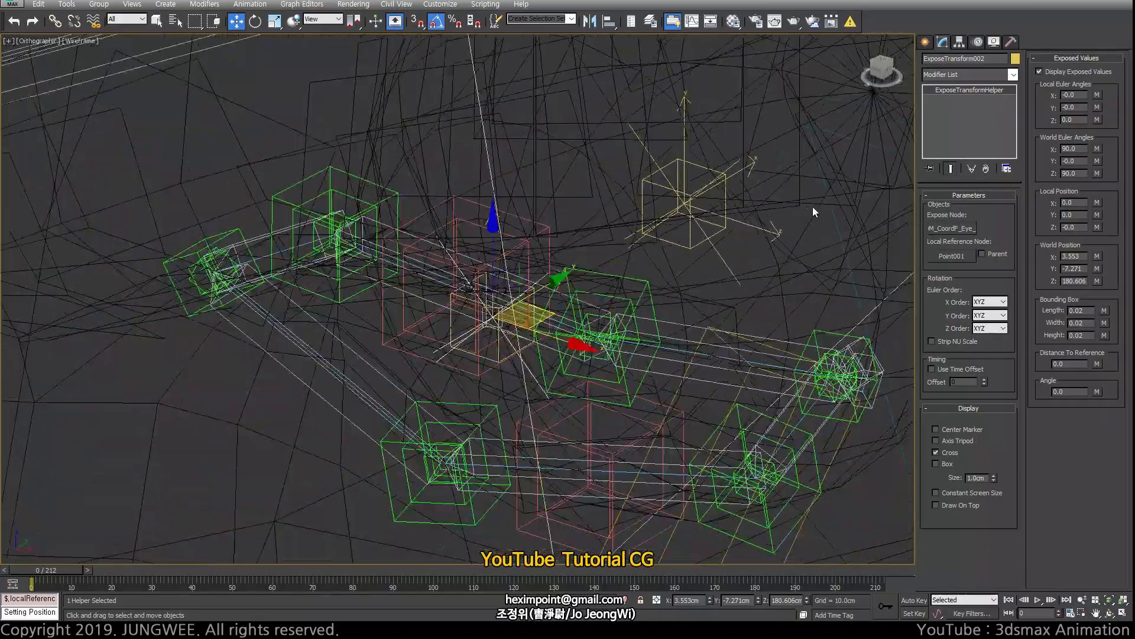
{"action": "scroll", "coordinate": [767, 228], "scroll_direction": "down", "scroll_amount": 4}
{"action": "middle_click_drag", "start_coordinate": [766, 228], "coordinate": [829, 241], "text": "alt"}
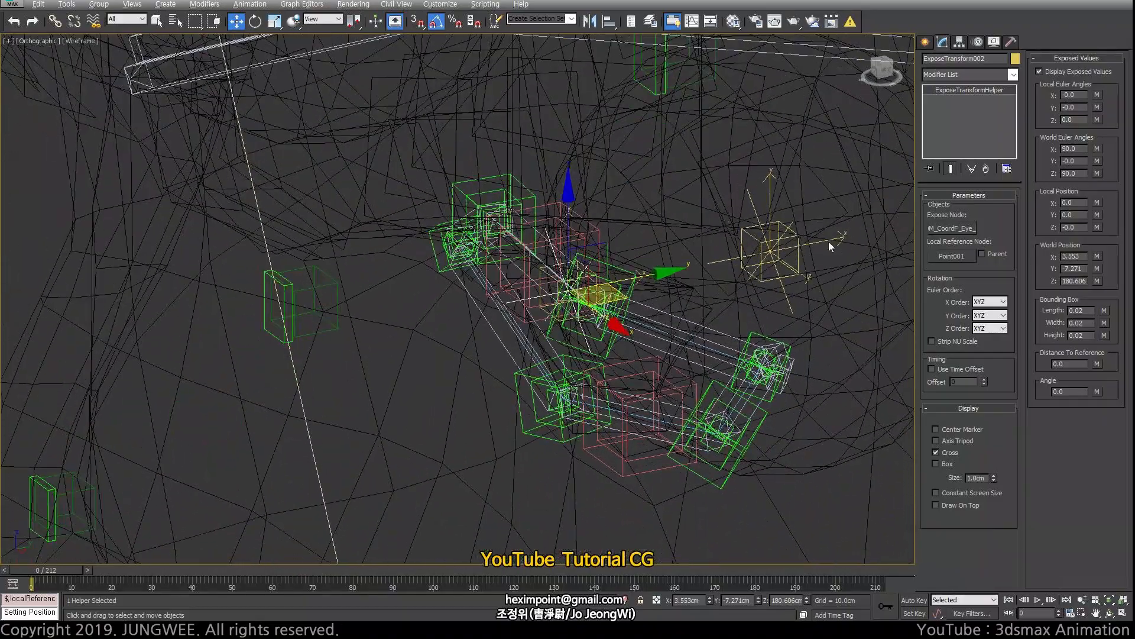
{"action": "scroll", "coordinate": [831, 241], "scroll_direction": "up", "scroll_amount": 6}
{"action": "left_click", "coordinate": [698, 273]}
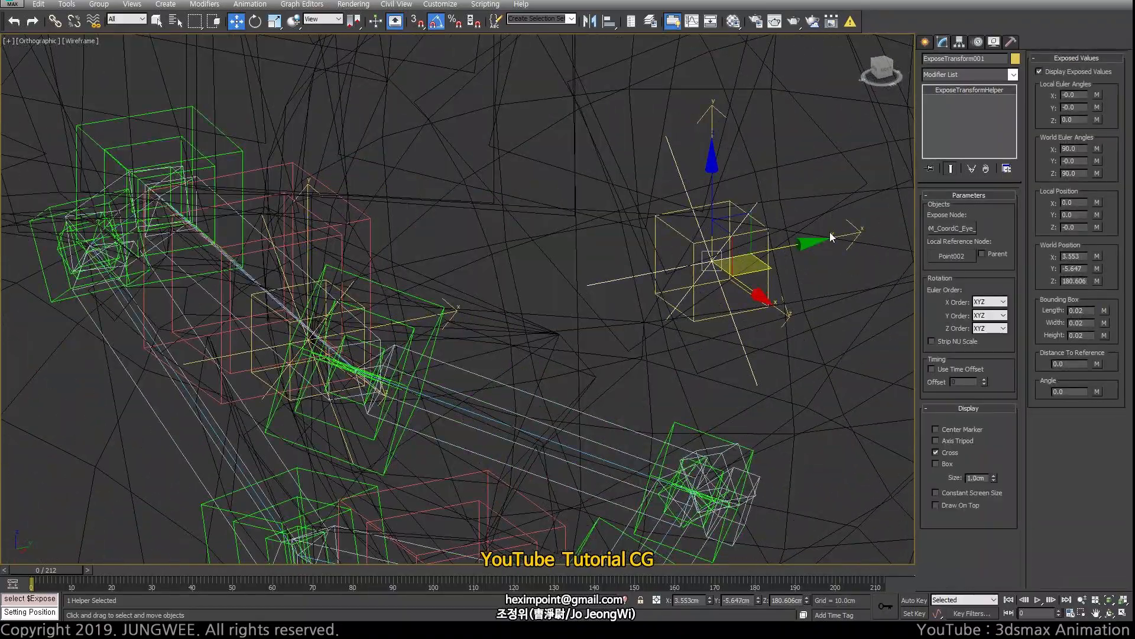
Step: Switch the central DM_CoordC_Eye_L to the Local coordinate system and examine its axis directions from several angles
{"action": "left_click", "coordinate": [672, 231]}
{"action": "right_click", "coordinate": [672, 239], "text": "alt"}
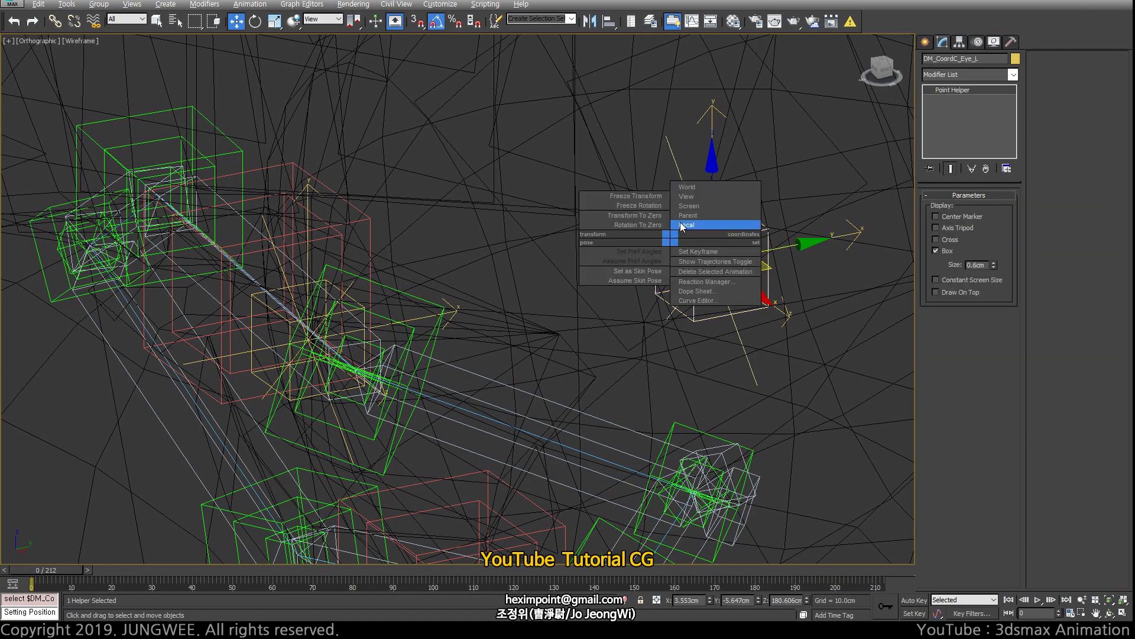
{"action": "left_click", "coordinate": [682, 226]}
{"action": "scroll", "coordinate": [694, 285], "scroll_direction": "down", "scroll_amount": 2}
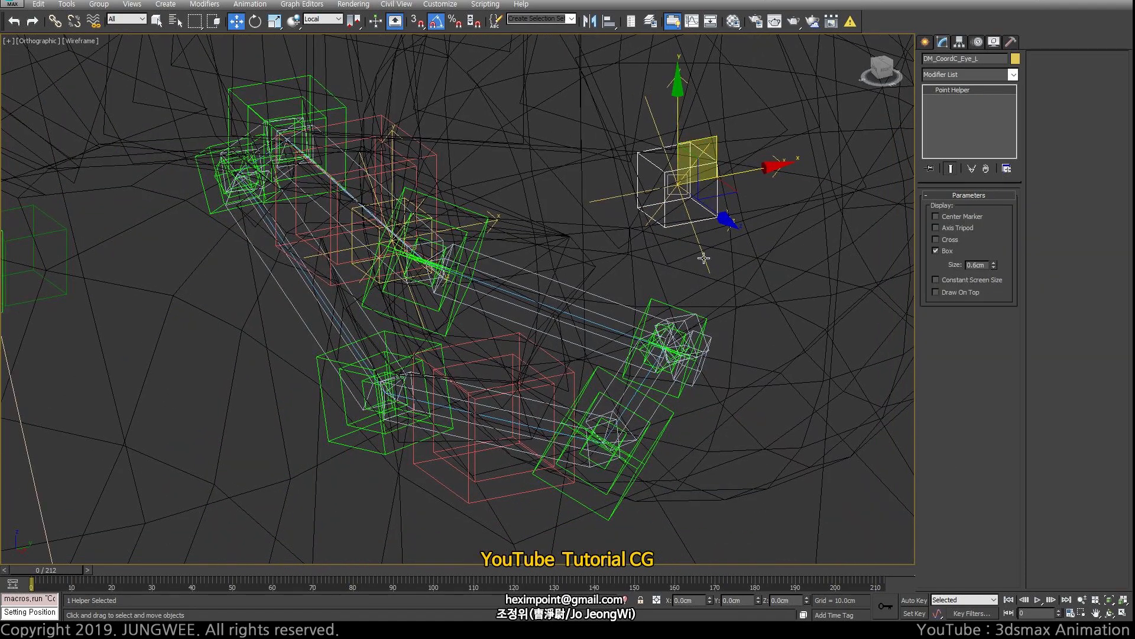
{"action": "middle_click_drag", "start_coordinate": [704, 258], "coordinate": [554, 263], "text": "alt"}
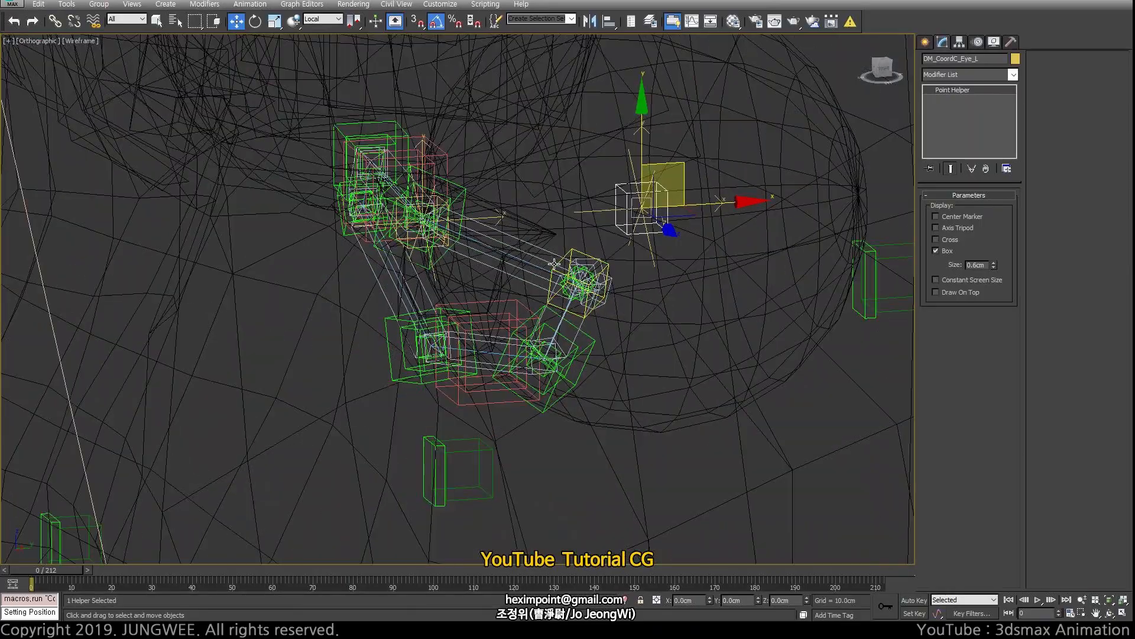
{"action": "key", "text": "shift+z"}
{"action": "key", "text": "shift+z"}
{"action": "key", "text": "shift+z"}
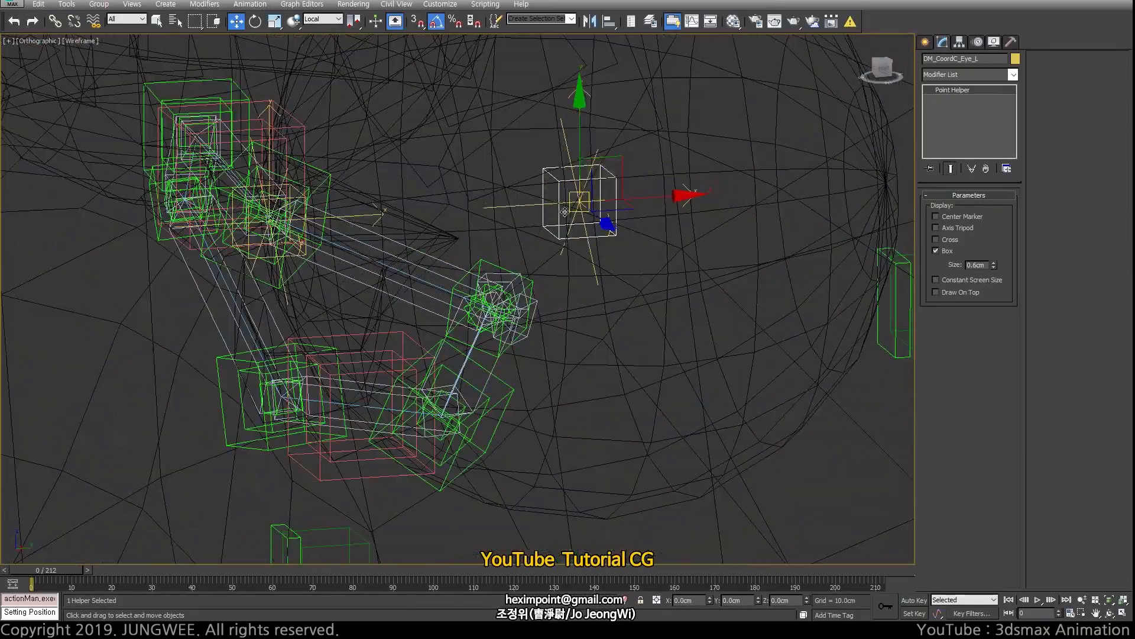
{"action": "key", "text": "shift+z"}
{"action": "key", "text": "shift+z"}
{"action": "key", "text": "shift+z"}
{"action": "key", "text": "shift+z"}
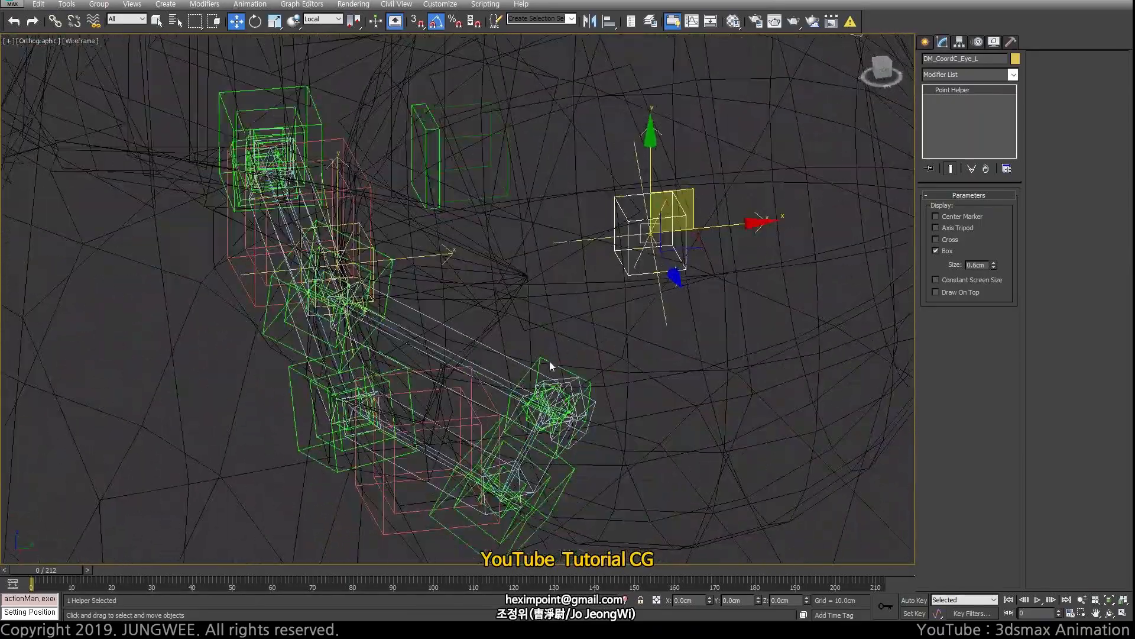
{"action": "key", "text": "shift+z"}
{"action": "key", "text": "shift+z"}
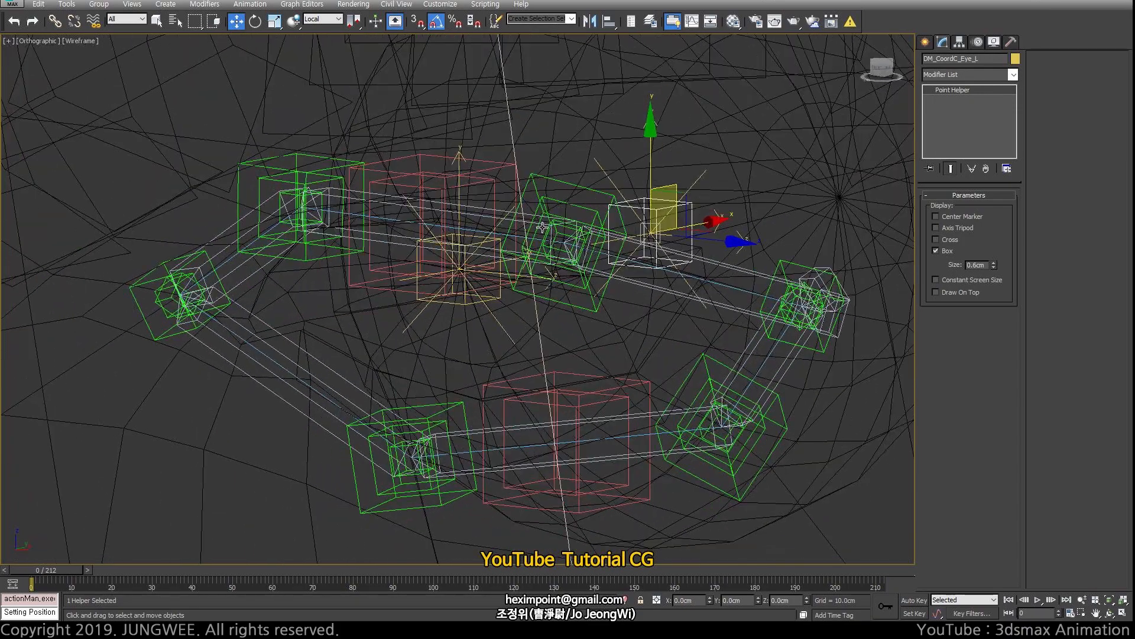
Step: Compare the local axes of DM_Low_Eye_LT2, DM_Ctrl_Eye_LT_Vertical and Point002 around the left eye
{"action": "left_click", "coordinate": [303, 207]}
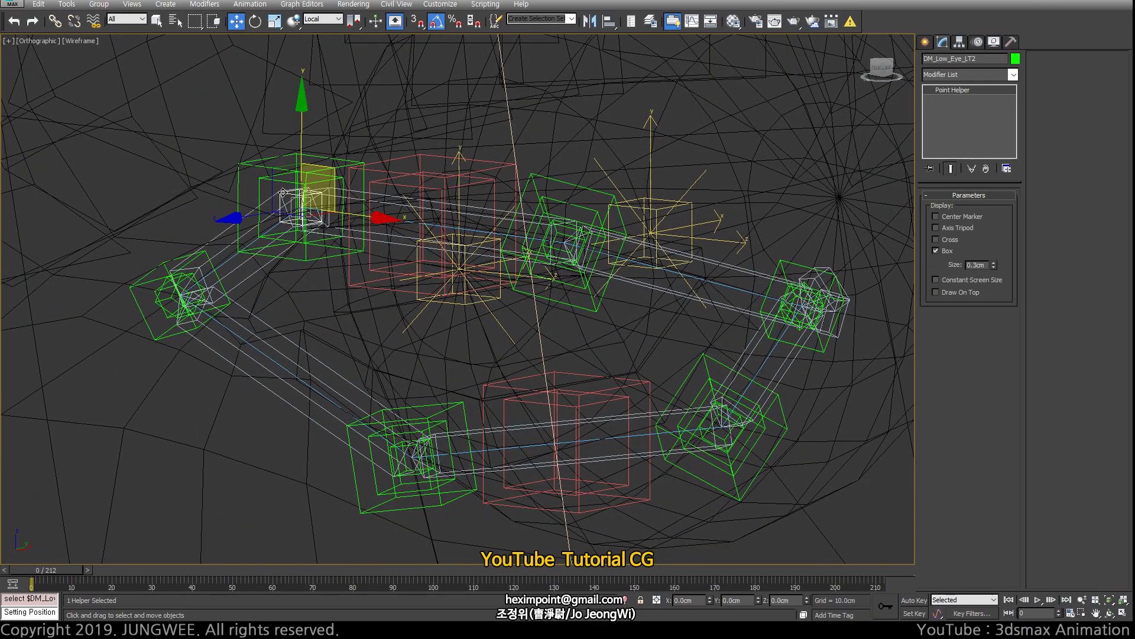
{"action": "left_click", "coordinate": [411, 178]}
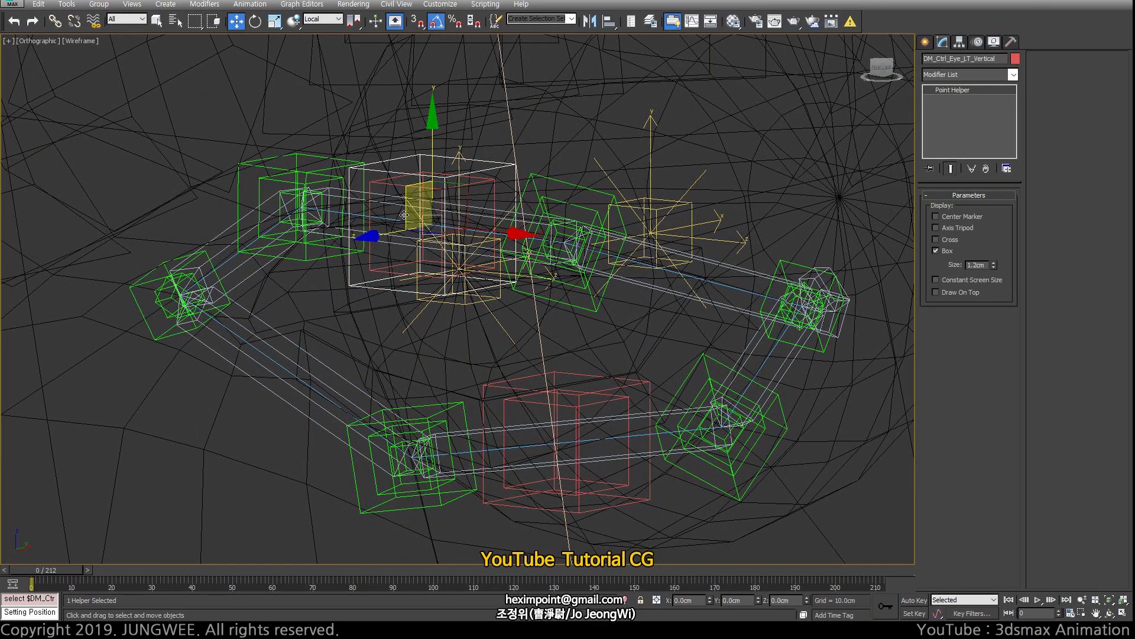
{"action": "right_click", "coordinate": [404, 224]}
{"action": "left_click", "coordinate": [416, 211]}
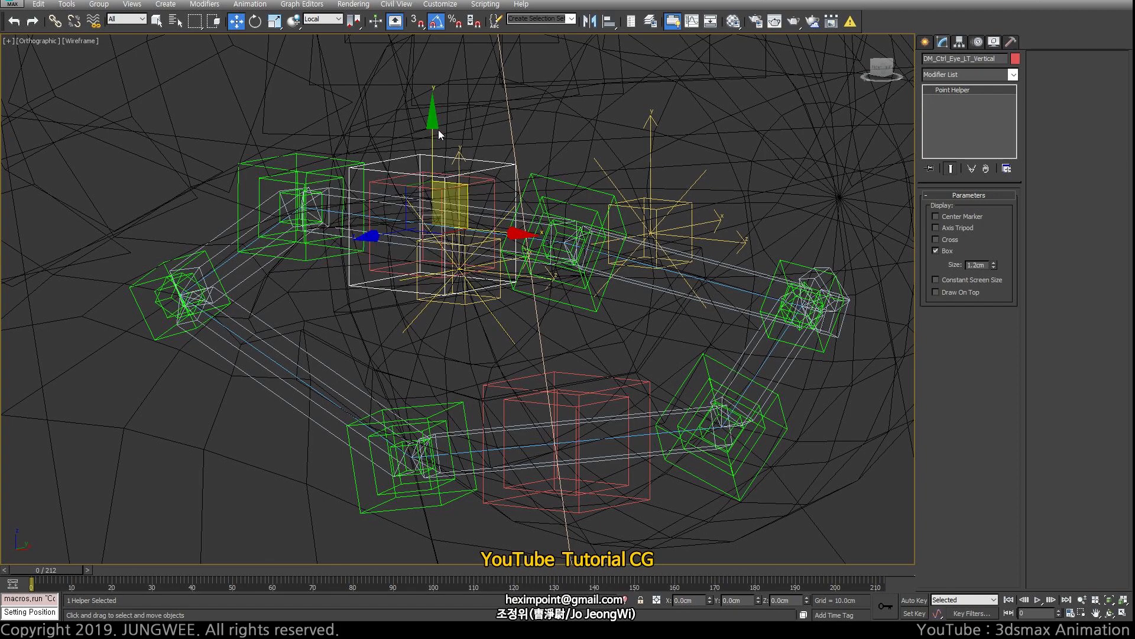
{"action": "middle_click_drag", "start_coordinate": [705, 195], "coordinate": [665, 187], "text": "alt"}
{"action": "left_click", "coordinate": [651, 161]}
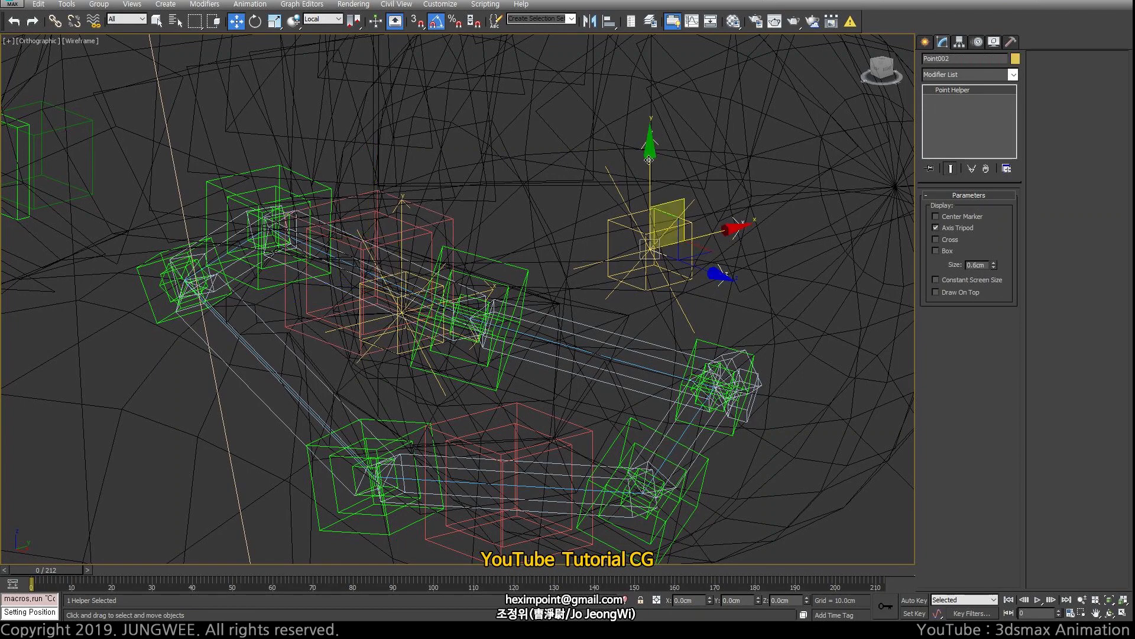
{"action": "scroll", "coordinate": [650, 162], "scroll_direction": "up", "scroll_amount": 3}
{"action": "scroll", "coordinate": [663, 260], "scroll_direction": "down", "scroll_amount": 3}
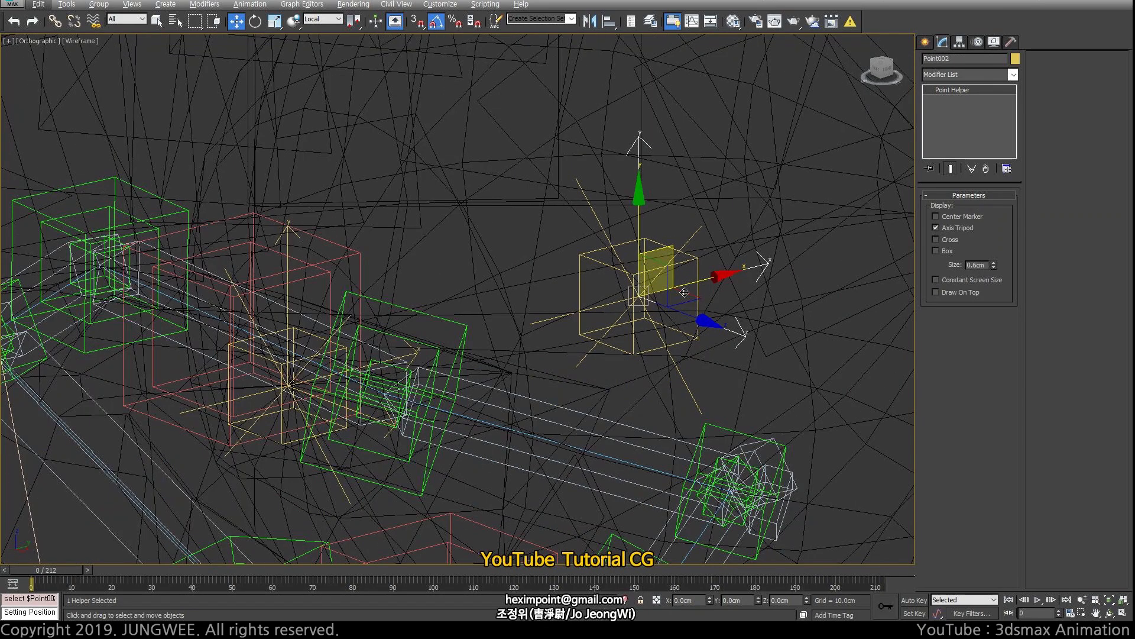
Step: Rotate DM_CoordC_Eye_L 90 degrees about its vertical axis and display its axes in the Local coordinate system
{"action": "left_click", "coordinate": [695, 258]}
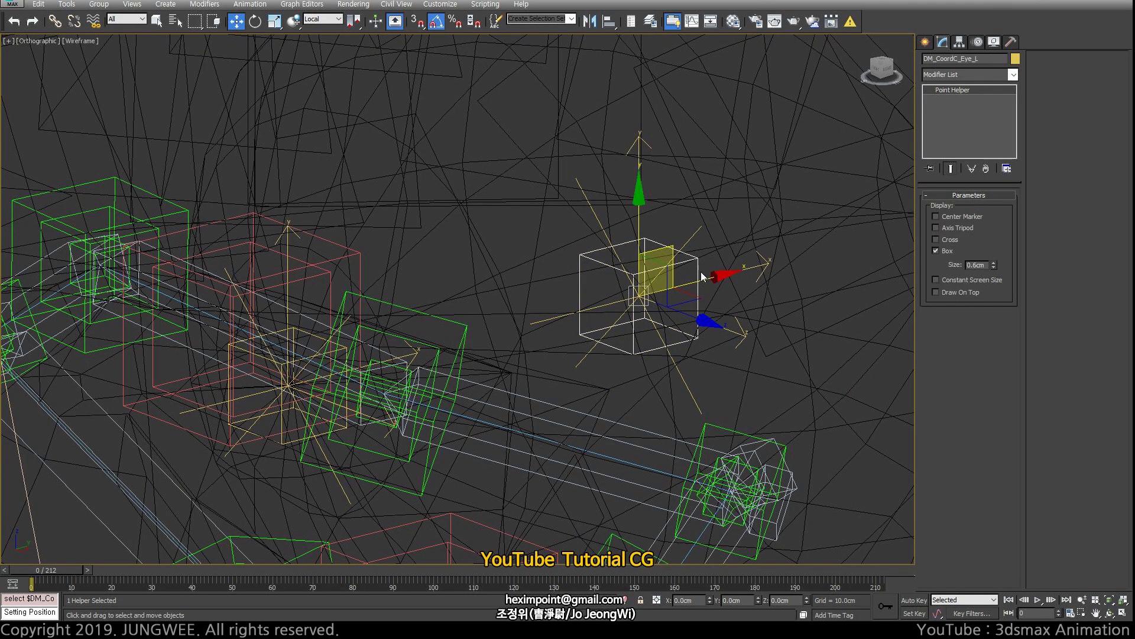
{"action": "right_click", "coordinate": [702, 273]}
{"action": "left_click", "coordinate": [766, 255]}
{"action": "key", "text": "e"}
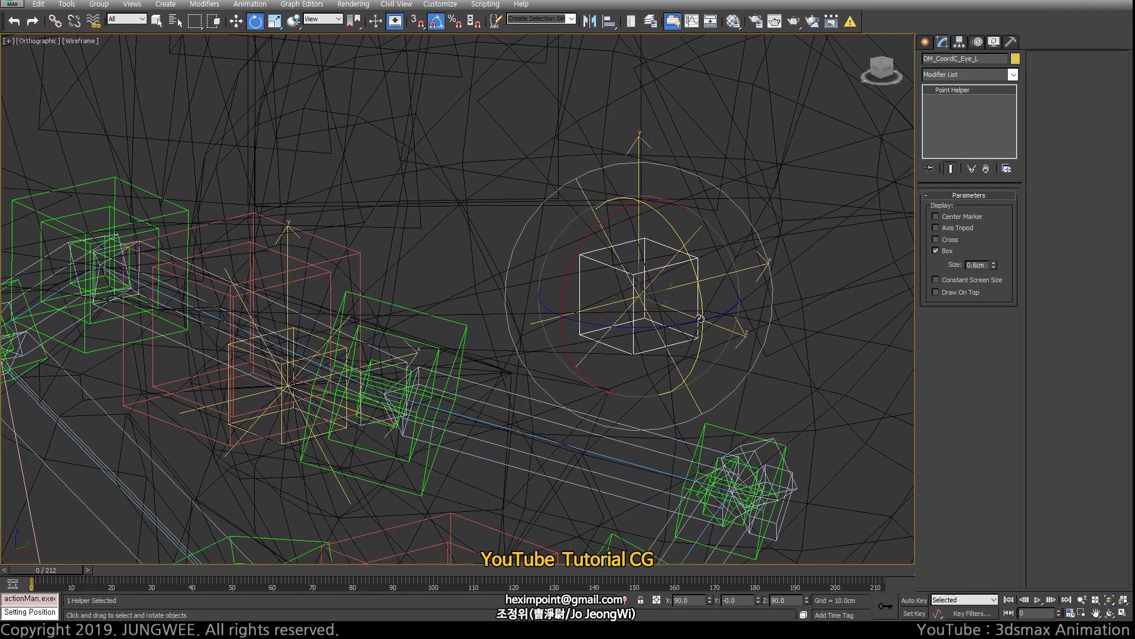
{"action": "left_click_drag", "start_coordinate": [654, 327], "coordinate": [608, 322]}
{"action": "key", "text": "w"}
{"action": "right_click", "coordinate": [713, 305]}
{"action": "left_click", "coordinate": [721, 306]}
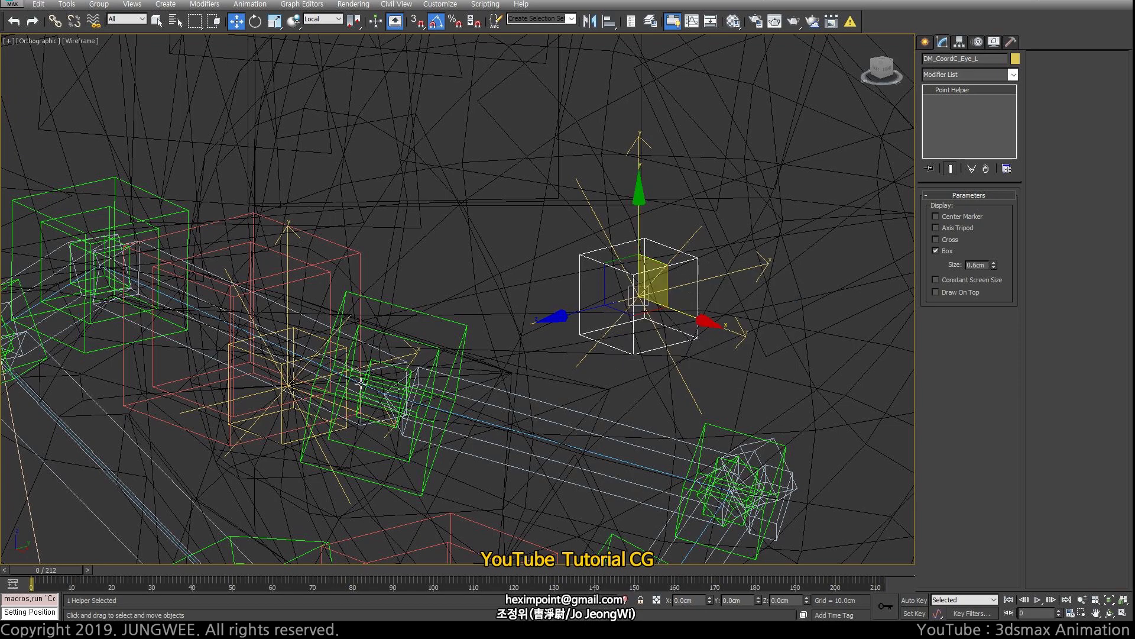
Step: Compare the rotated DM_CoordC_Eye_L's local axes with those of DM_Ctrl_Eye_LT_Vertical
{"action": "left_click", "coordinate": [170, 424]}
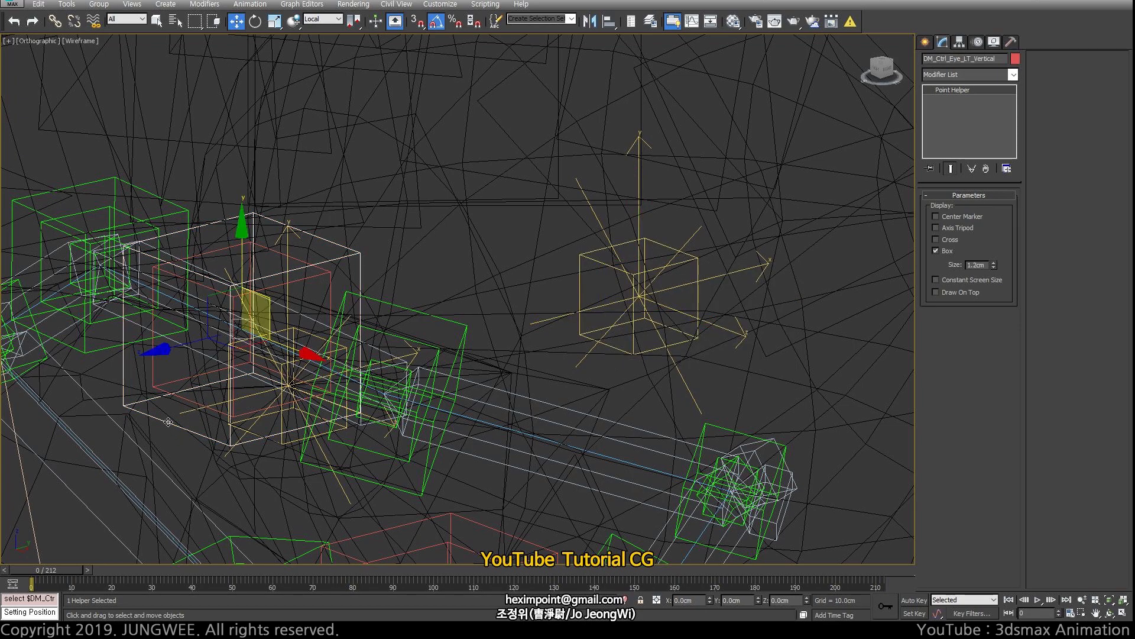
{"action": "left_click", "coordinate": [155, 379]}
{"action": "left_click", "coordinate": [691, 259]}
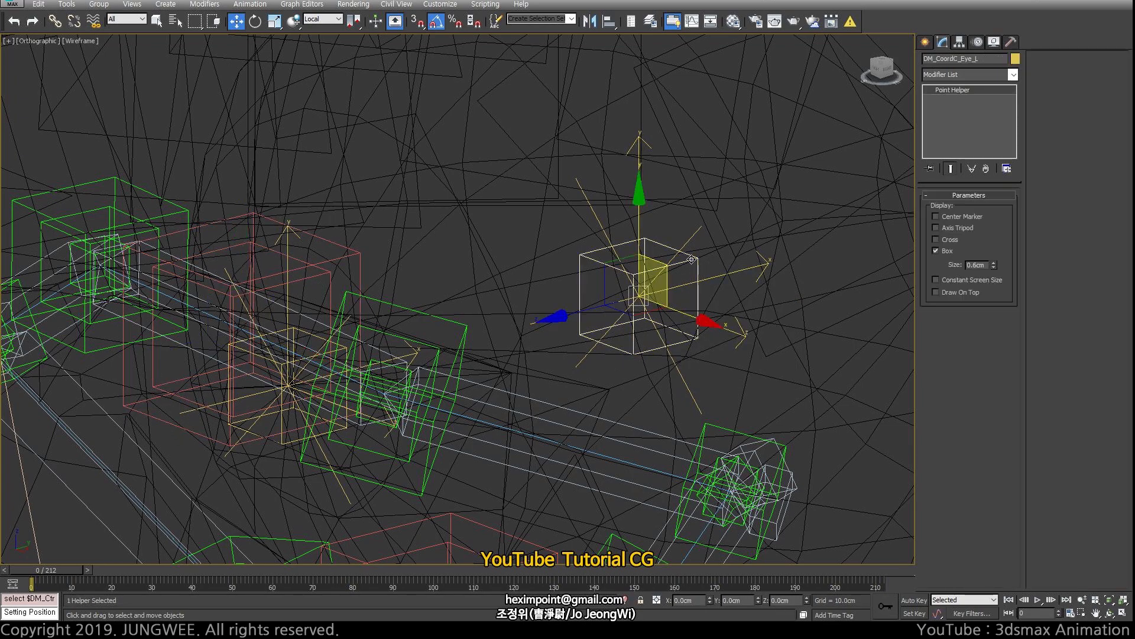
{"action": "mouse_move", "coordinate": [685, 272]}
{"action": "middle_mouse_down", "text": "alt"}
{"action": "mouse_move", "coordinate": [689, 304]}
{"action": "mouse_move", "coordinate": [729, 288]}
{"action": "mouse_move", "coordinate": [686, 279]}
{"action": "middle_mouse_up", "text": "alt"}
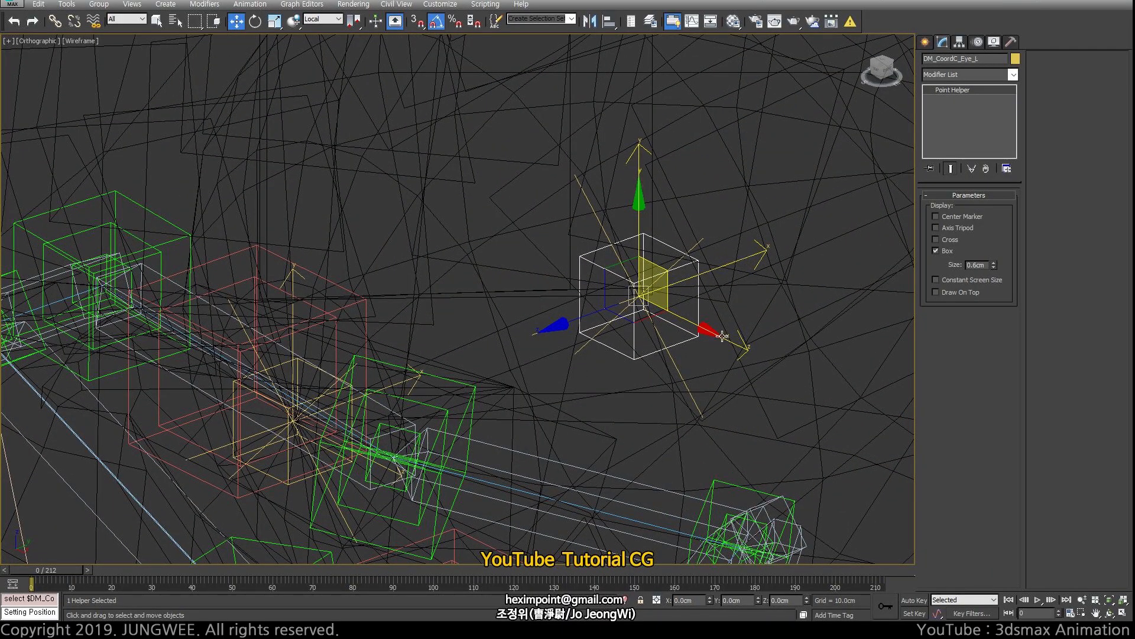
Step: Rotate Point002 90 degrees about its vertical axis to match DM_CoordC_Eye_L's orientation
{"action": "left_click", "coordinate": [738, 345]}
{"action": "right_click", "coordinate": [727, 342]}
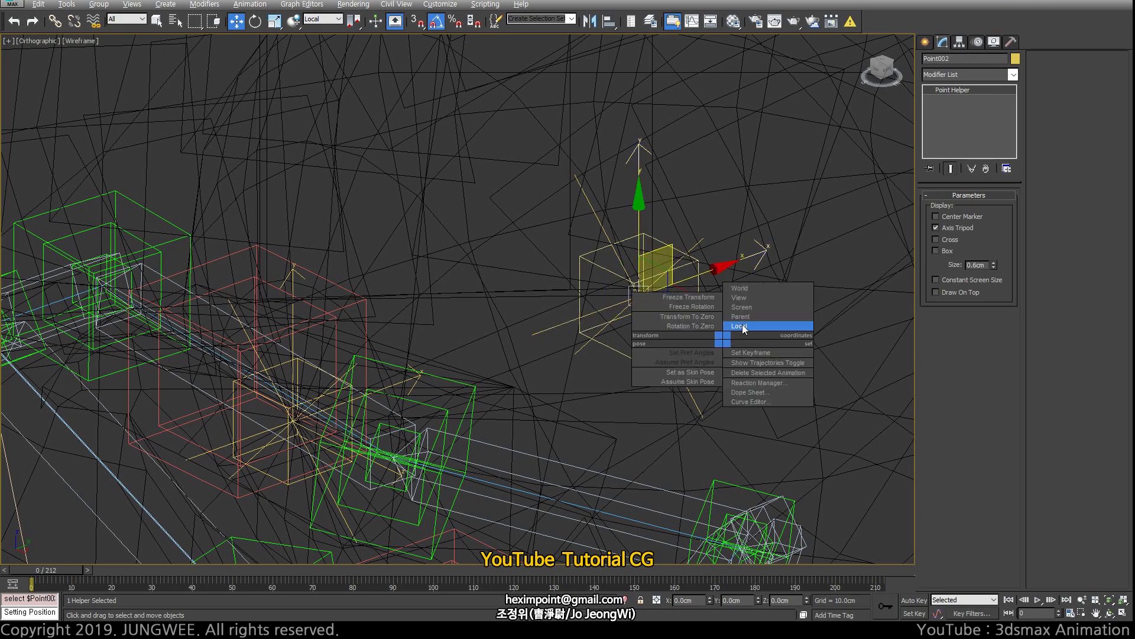
{"action": "left_click", "coordinate": [792, 326]}
{"action": "key", "text": "e"}
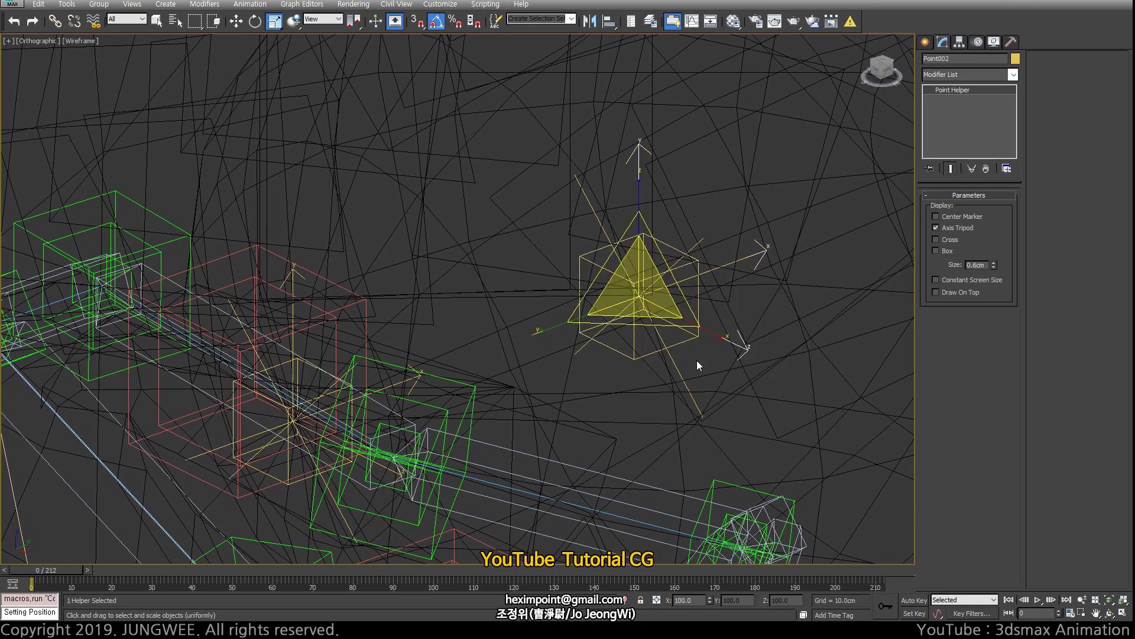
{"action": "left_click_drag", "start_coordinate": [644, 336], "coordinate": [590, 335]}
{"action": "key", "text": "w"}
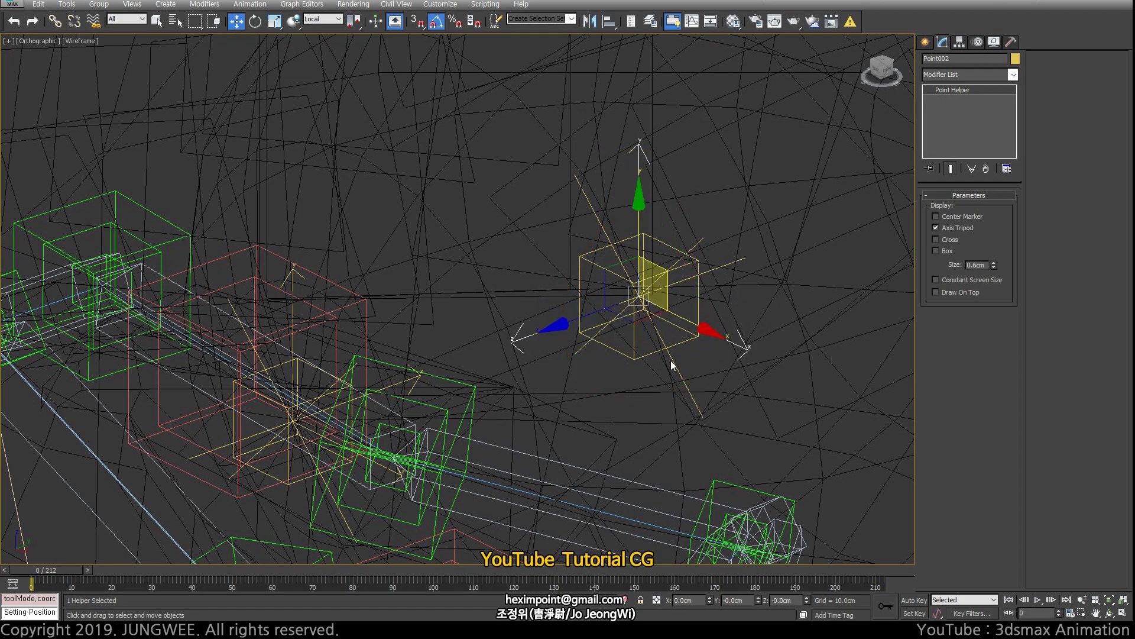
Step: Check the exposed values of ExposeTransform001, and the values and local axes of ExposeTransform002 at the front
{"action": "left_click", "coordinate": [599, 285]}
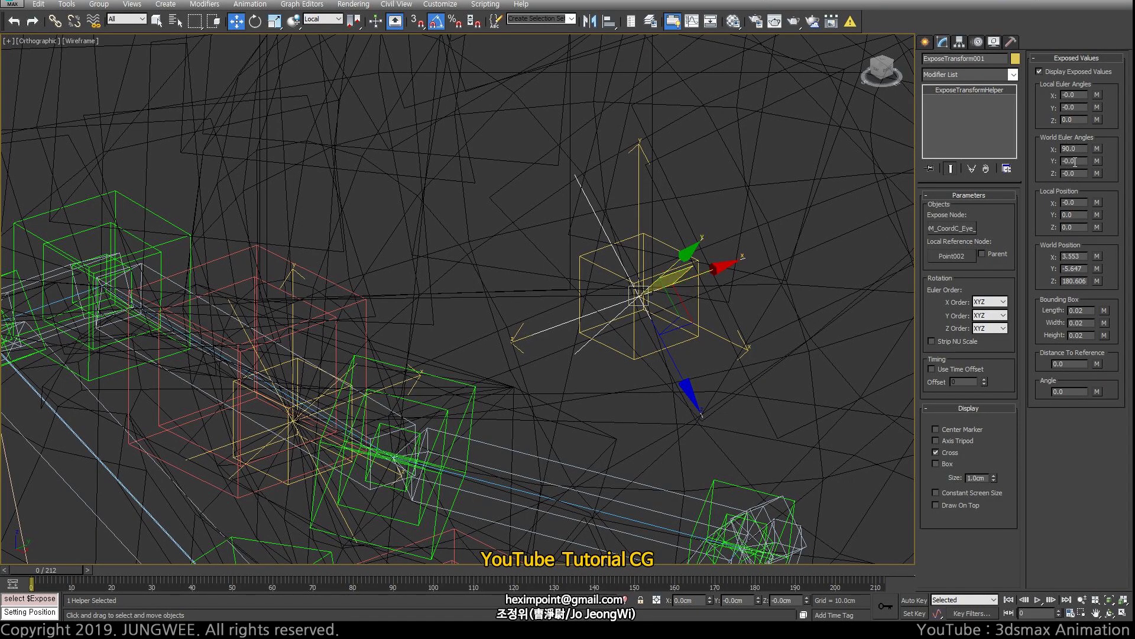
{"action": "middle_click_drag", "start_coordinate": [868, 222], "coordinate": [680, 233], "text": "alt"}
{"action": "left_click", "coordinate": [655, 241]}
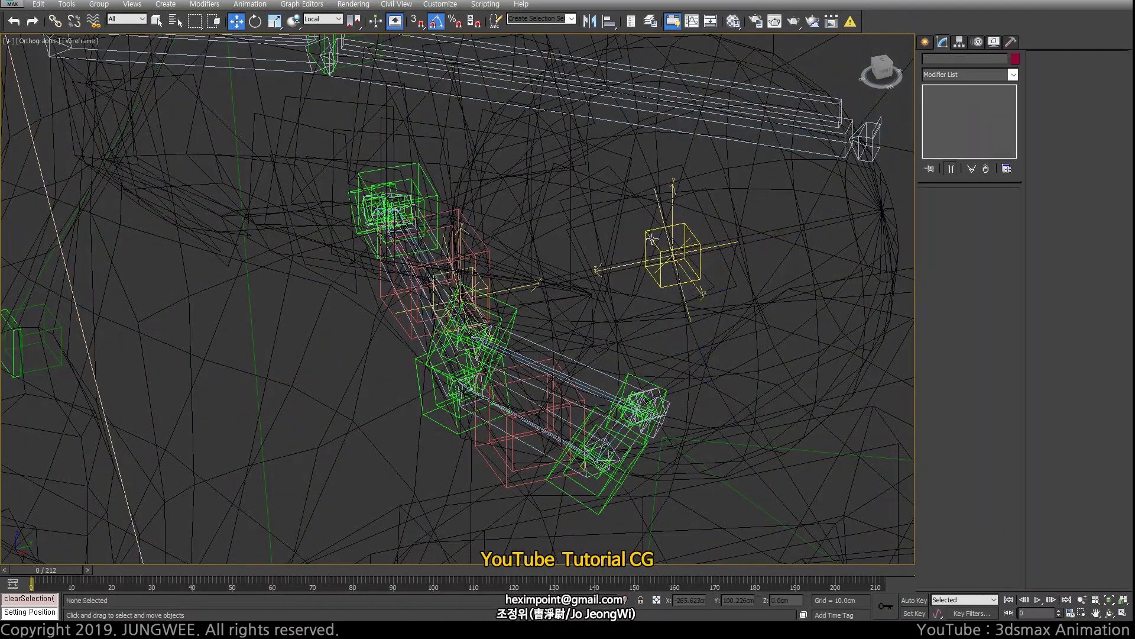
{"action": "key", "text": "z"}
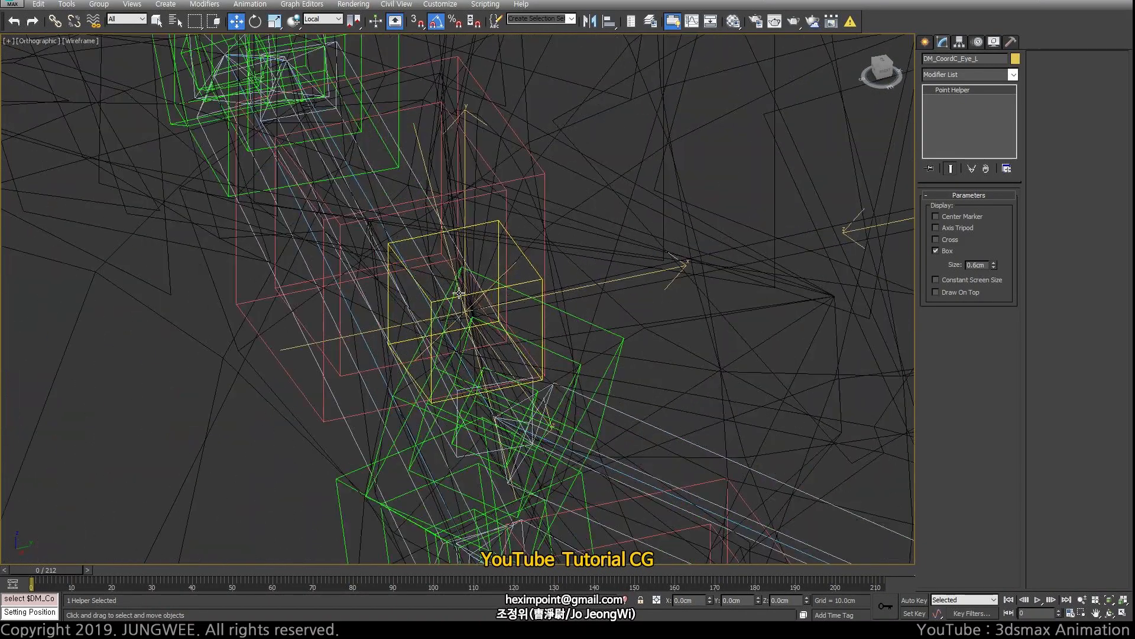
{"action": "left_click", "coordinate": [592, 285]}
{"action": "right_click", "coordinate": [581, 287]}
{"action": "left_click", "coordinate": [581, 278]}
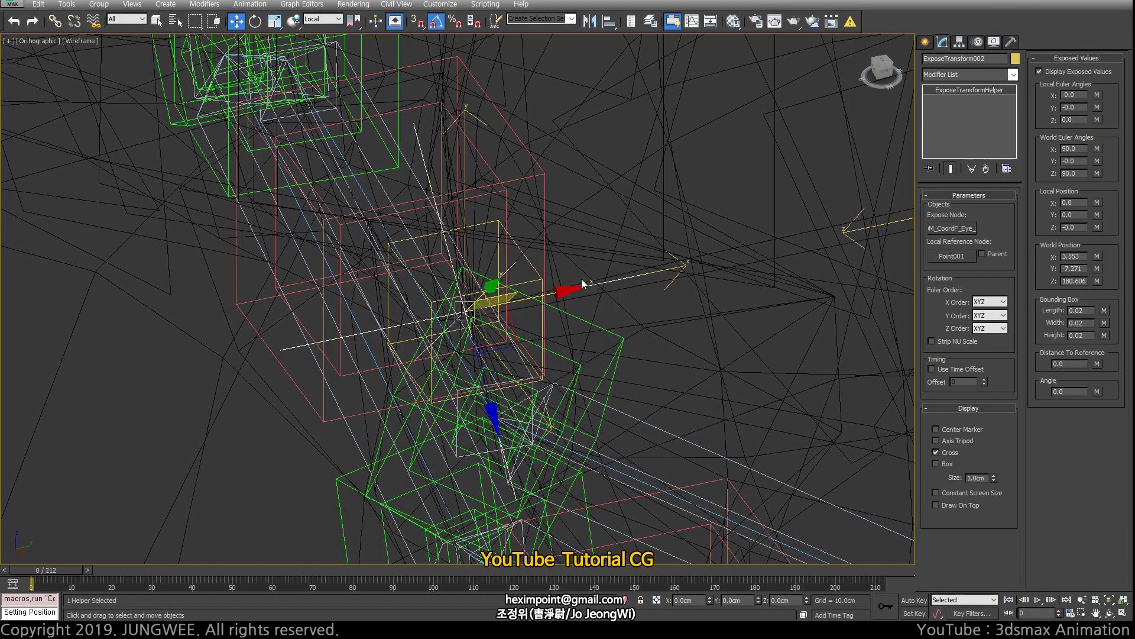
{"action": "key", "text": "z"}
Step: Rotate the front Point001 90 degrees about its vertical axis
{"action": "left_click", "coordinate": [473, 148]}
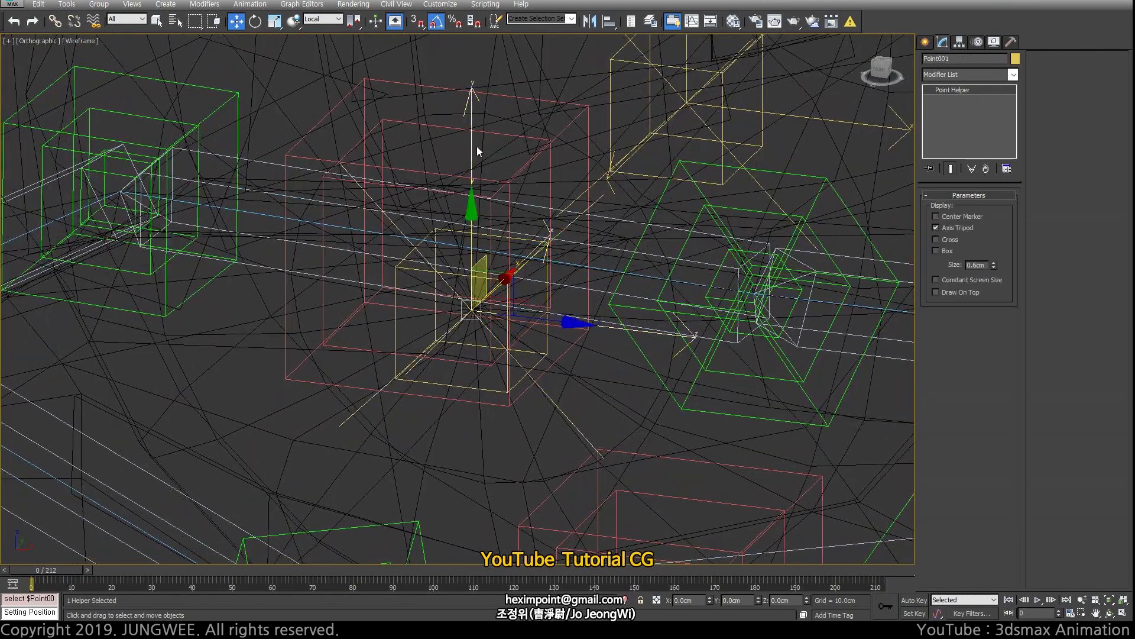
{"action": "key", "text": "r"}
{"action": "key", "text": "e"}
{"action": "left_click_drag", "start_coordinate": [505, 346], "coordinate": [445, 339]}
{"action": "key", "text": "w"}
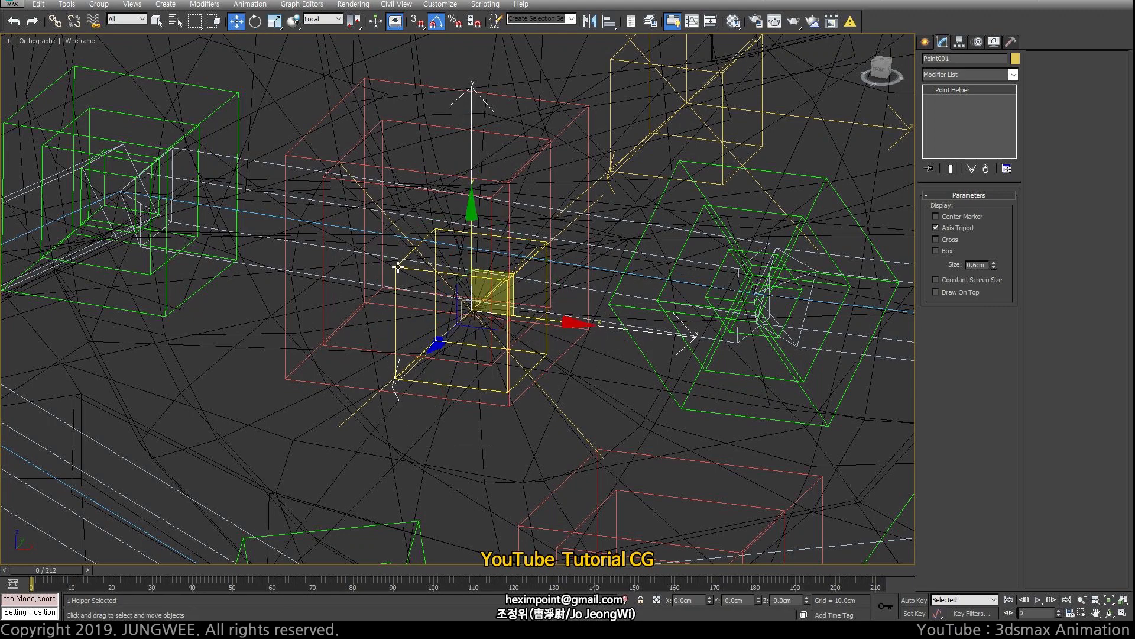
Step: Rotate DM_CoordF_Eye_L 90 degrees about its vertical axis to match Point001, and display its local axes
{"action": "left_click", "coordinate": [397, 267]}
{"action": "key", "text": "e"}
{"action": "left_click_drag", "start_coordinate": [492, 344], "coordinate": [466, 340]}
{"action": "key", "text": "w"}
{"action": "right_click", "coordinate": [462, 338], "text": "alt"}
{"action": "left_click", "coordinate": [481, 323]}
Step: Compare the local axes of DM_CoordF_Eye_L and DM_Ctrl_Eye_LT_Vertical around the upper eyelid
{"action": "scroll", "coordinate": [481, 323], "scroll_direction": "down", "scroll_amount": 5}
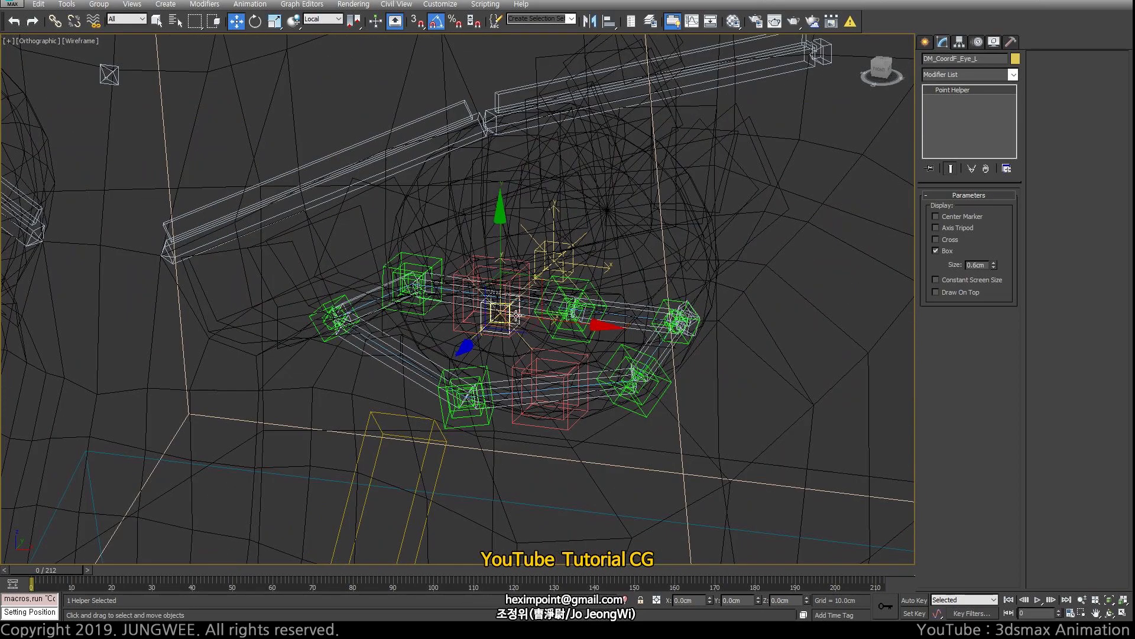
{"action": "scroll", "coordinate": [414, 208], "scroll_direction": "up", "scroll_amount": 4}
{"action": "key", "text": "F3"}
{"action": "key", "text": "F3"}
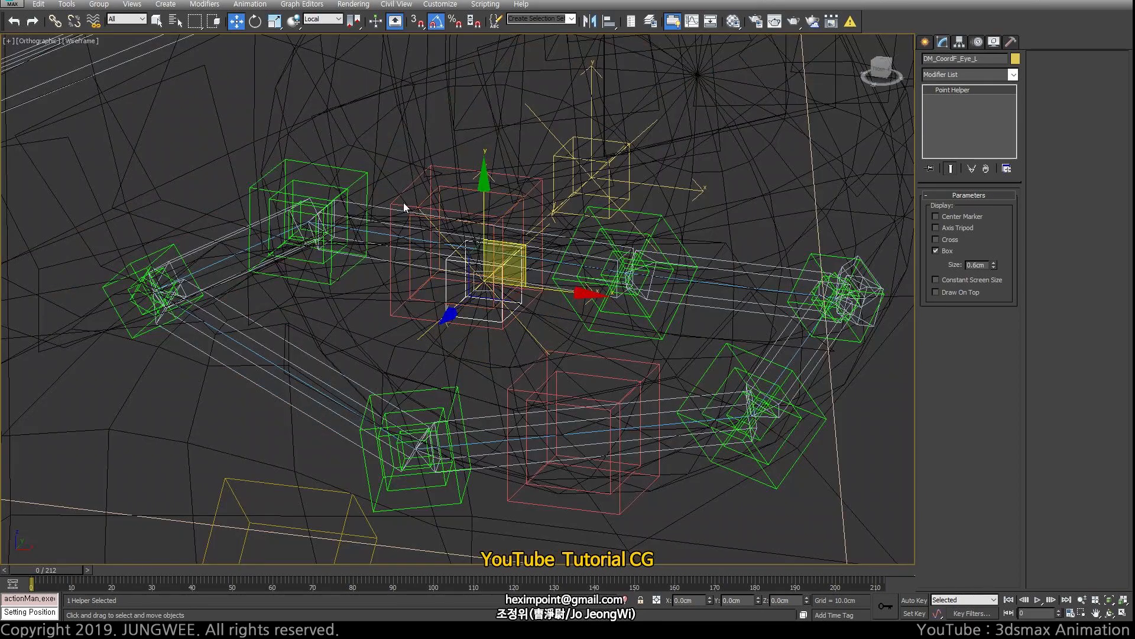
{"action": "left_click", "coordinate": [403, 202]}
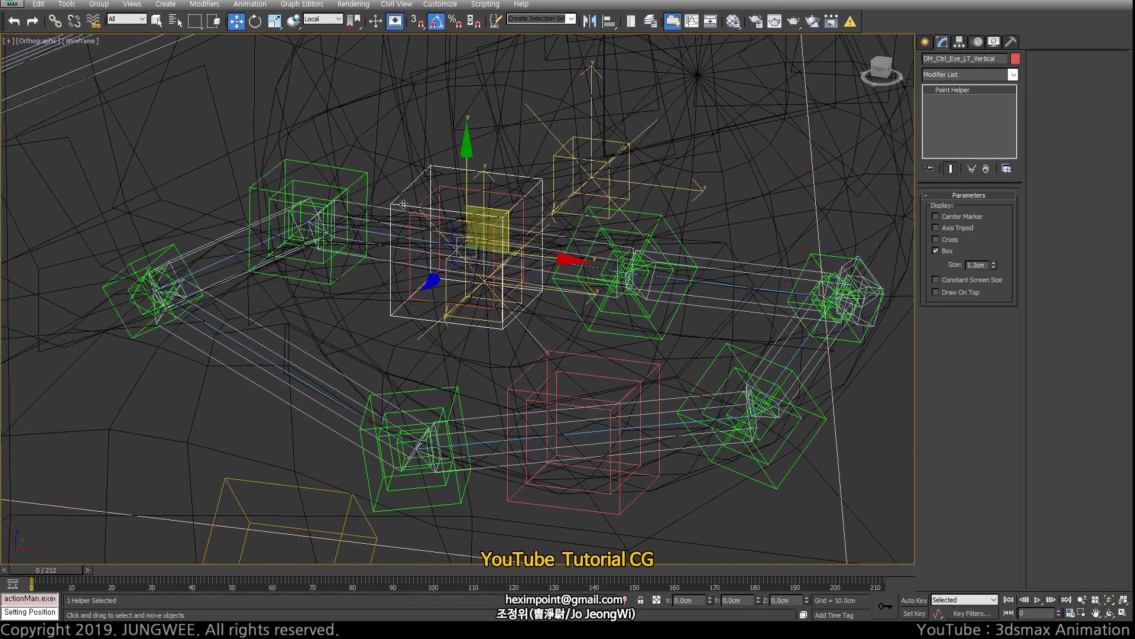
{"action": "left_click", "coordinate": [452, 314]}
{"action": "middle_click_drag", "start_coordinate": [452, 314], "coordinate": [532, 305], "text": "alt"}
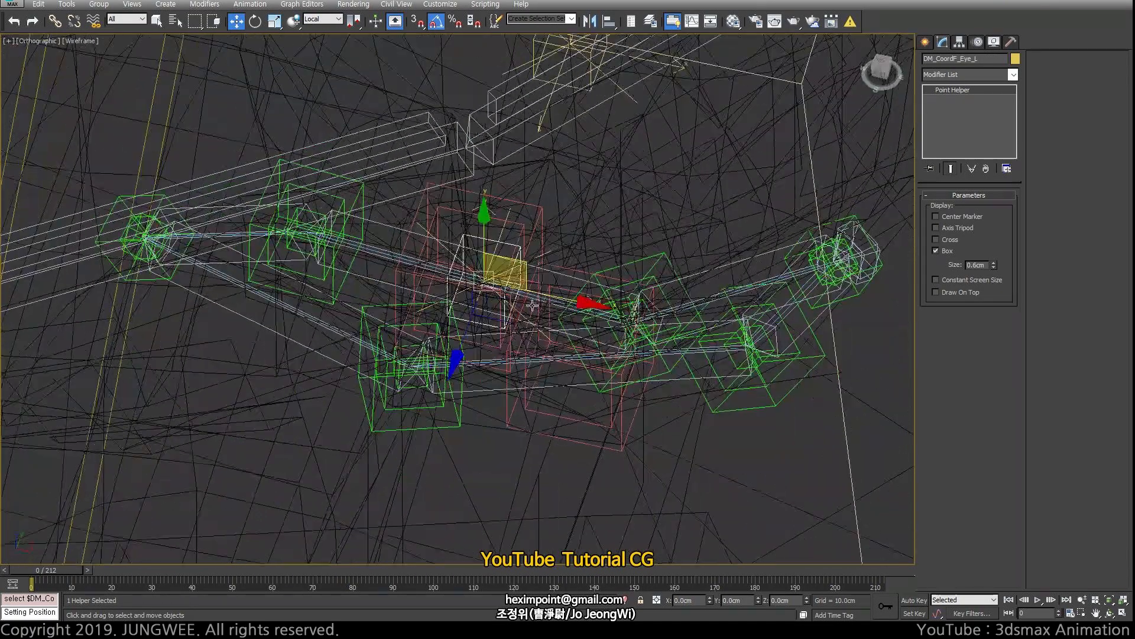
Step: Select ExposeTransform002 and inspect its exposed values and placement around the left eye in wireframe and shaded views
{"action": "scroll", "coordinate": [509, 219], "scroll_direction": "down", "scroll_amount": 3}
{"action": "left_click", "coordinate": [514, 260]}
{"action": "mouse_move", "coordinate": [515, 260]}
{"action": "middle_mouse_down", "text": "alt"}
{"action": "mouse_move", "coordinate": [568, 280]}
{"action": "mouse_move", "coordinate": [685, 264]}
{"action": "middle_mouse_up", "text": "alt"}
{"action": "key", "text": "F3"}
{"action": "scroll", "coordinate": [568, 279], "scroll_direction": "up", "scroll_amount": 3}
{"action": "key", "text": "F3"}
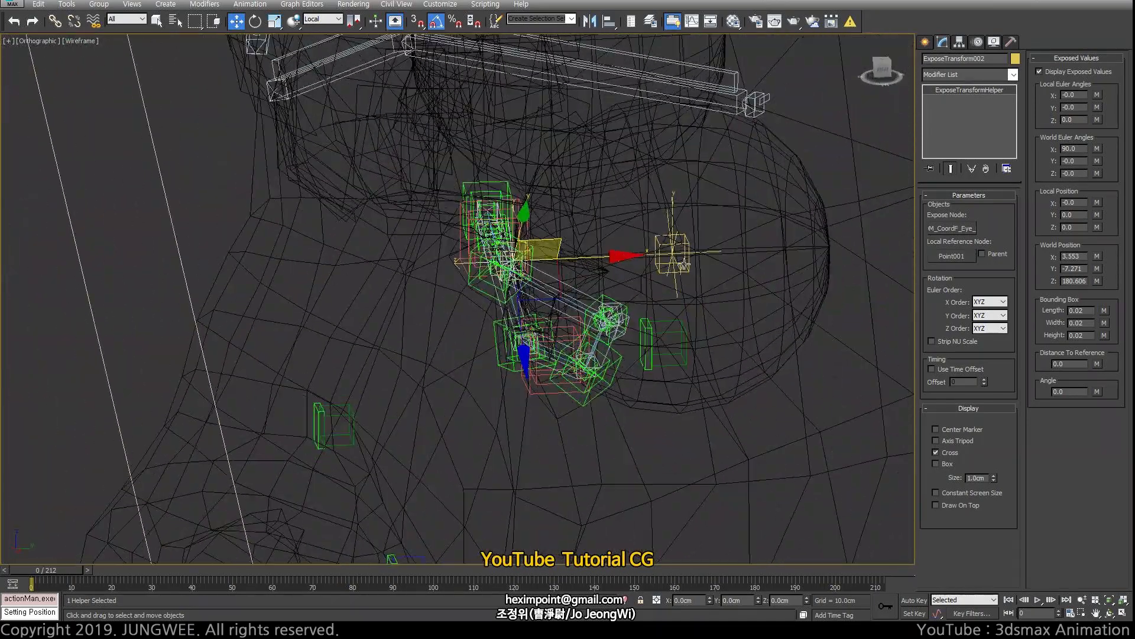
{"action": "scroll", "coordinate": [696, 278], "scroll_direction": "up", "scroll_amount": 3}
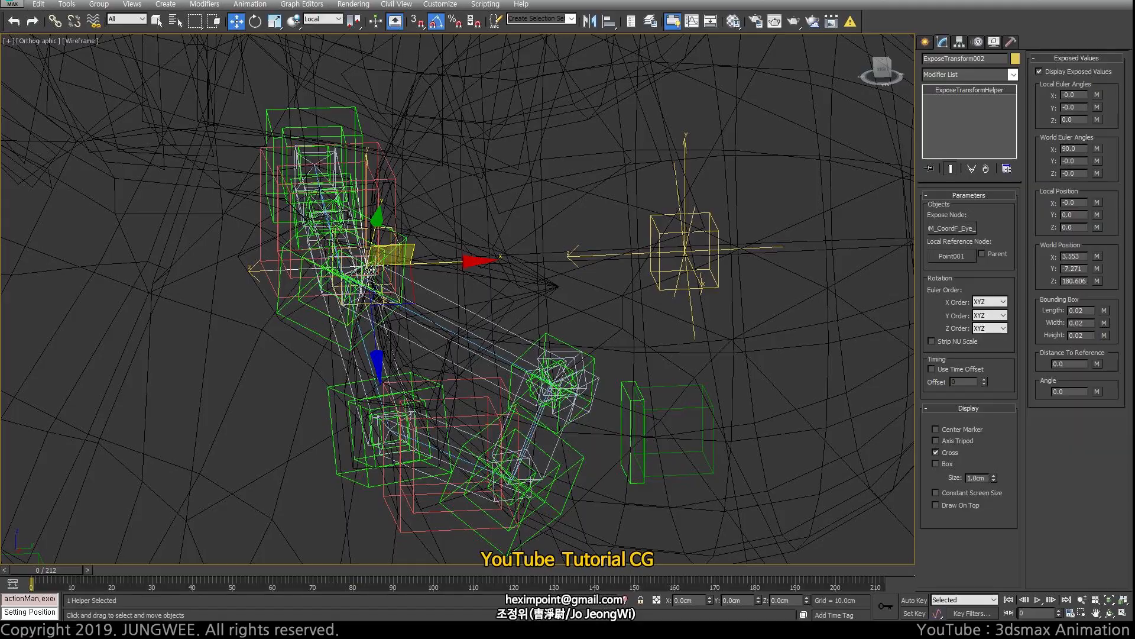
{"action": "mouse_move", "coordinate": [394, 252]}
{"action": "middle_mouse_down", "text": "alt"}
{"action": "mouse_move", "coordinate": [465, 296]}
{"action": "mouse_move", "coordinate": [432, 294]}
{"action": "mouse_move", "coordinate": [399, 293]}
{"action": "mouse_move", "coordinate": [690, 263]}
{"action": "mouse_move", "coordinate": [681, 333]}
{"action": "mouse_move", "coordinate": [548, 290]}
{"action": "mouse_move", "coordinate": [520, 302]}
{"action": "middle_mouse_up", "text": "alt"}
{"action": "scroll", "coordinate": [466, 296], "scroll_direction": "up", "scroll_amount": 2}
{"action": "key", "text": "F3"}
{"action": "scroll", "coordinate": [465, 296], "scroll_direction": "down", "scroll_amount": 2}
{"action": "scroll", "coordinate": [465, 296], "scroll_direction": "down", "scroll_amount": 5}
{"action": "scroll", "coordinate": [399, 292], "scroll_direction": "up", "scroll_amount": 4}
{"action": "key", "text": "F3"}
{"action": "scroll", "coordinate": [399, 293], "scroll_direction": "down", "scroll_amount": 3}
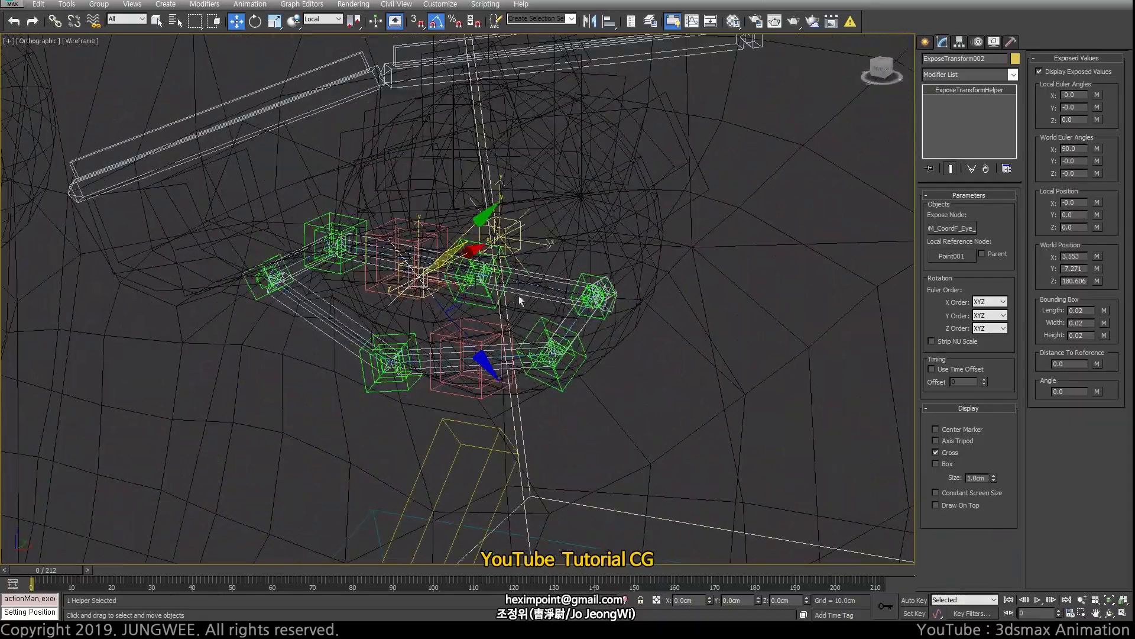